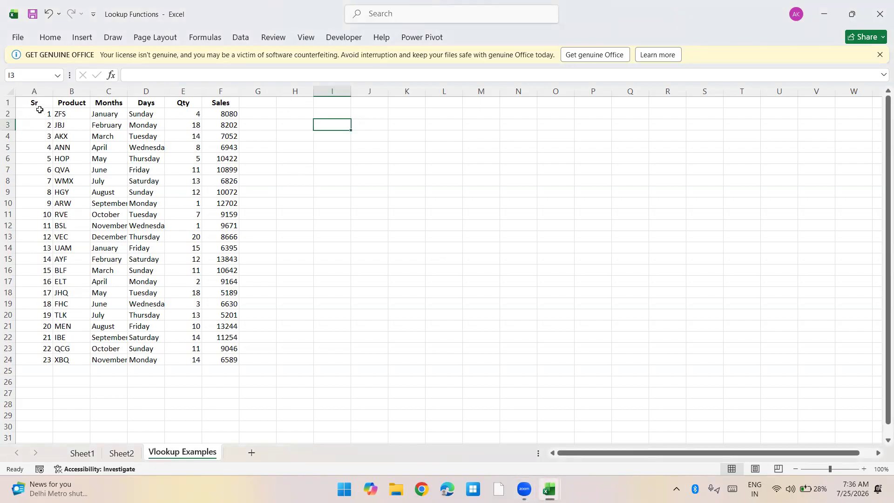
Step: Copy the source table's header row from A1:F1 to the empty cells starting at I1
{"action": "left_click", "coordinate": [34, 104]}
{"action": "left_click_drag", "start_coordinate": [33, 104], "coordinate": [59, 104]}
{"action": "key", "text": "ctrl+shift+Right"}
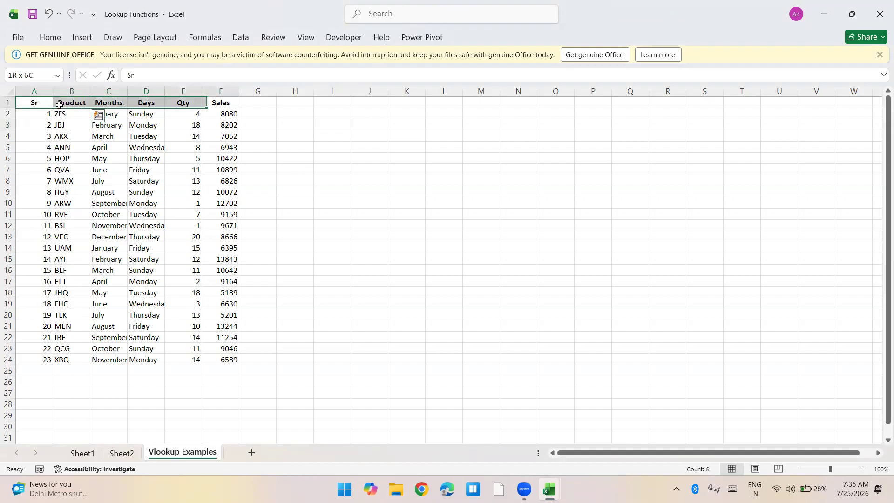
{"action": "key", "text": "ctrl+c"}
{"action": "key", "text": "ctrl+Right"}
{"action": "key", "text": "Right"}
{"action": "key", "text": "Right"}
{"action": "key", "text": "Right"}
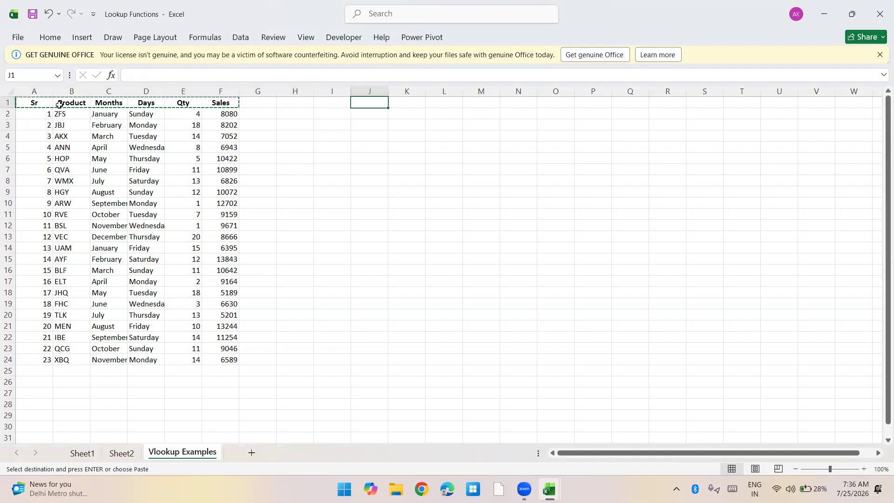
{"action": "key", "text": "Return"}
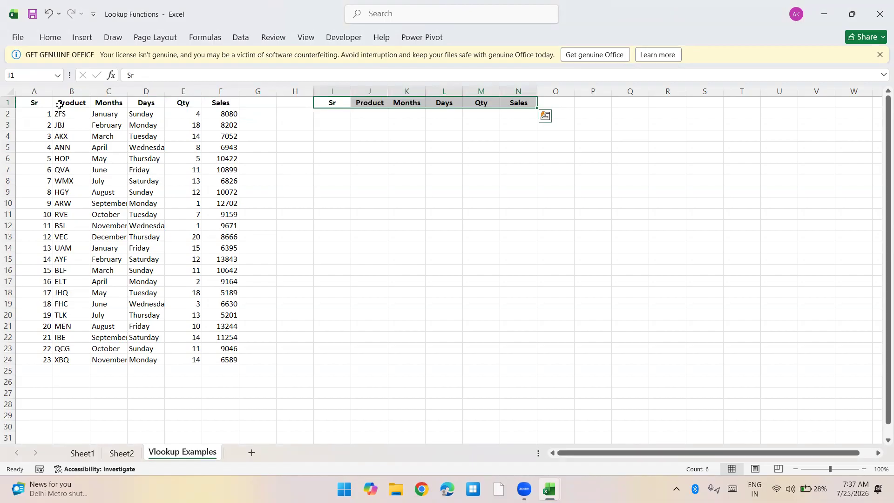
{"action": "key", "text": "Down"}
{"action": "key", "text": "Left"}
{"action": "key", "text": "Left"}
{"action": "key", "text": "Left"}
{"action": "key", "text": "Left"}
{"action": "key", "text": "Left"}
{"action": "key", "text": "Left"}
{"action": "key", "text": "Left"}
{"action": "key", "text": "Left"}
{"action": "key", "text": "Right"}
{"action": "key", "text": "Right"}
{"action": "key", "text": "Right"}
{"action": "key", "text": "Right"}
{"action": "key", "text": "Right"}
{"action": "key", "text": "Right"}
{"action": "key", "text": "Right"}
{"action": "key", "text": "Right"}
{"action": "key", "text": "Right"}
{"action": "key", "text": "Right"}
{"action": "key", "text": "Right"}
{"action": "key", "text": "Right"}
{"action": "key", "text": "Right"}
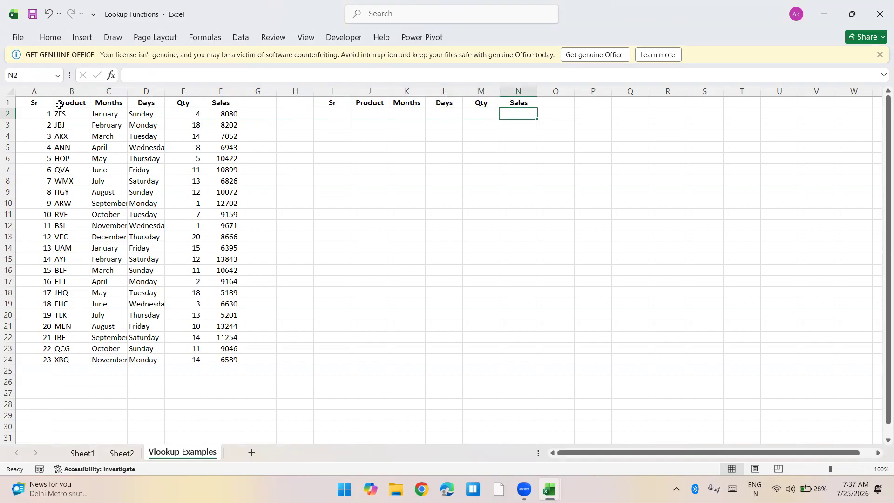
Step: Clear the copied Months, Days, Qty and Sales headers in K1:N1
{"action": "key", "text": "Up"}
{"action": "key", "text": "Left"}
{"action": "key", "text": "Left"}
{"action": "key", "text": "Left"}
{"action": "key", "text": "Left"}
{"action": "key", "text": "Right"}
{"action": "key", "text": "shift+Right"}
{"action": "key", "text": "shift+Right"}
{"action": "key", "text": "shift+Right"}
{"action": "key", "text": "Delete"}
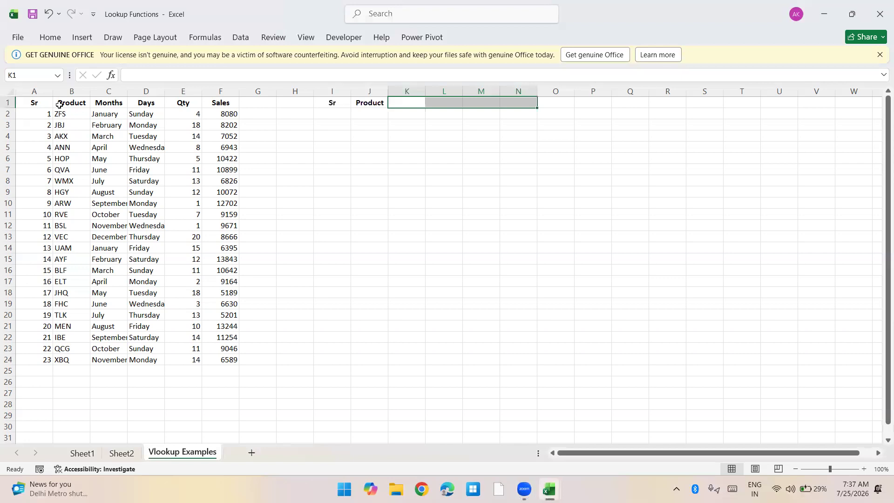
Step: Clear the copied Sr header and delete its column so that the Product header moves into column I
{"action": "key", "text": "Left"}
{"action": "key", "text": "Left"}
{"action": "key", "text": "Delete"}
{"action": "key", "text": "ctrl+space"}
{"action": "key", "text": "ctrl+minus"}
Step: Examine the list of product codes in B2:B24 of the source table
{"action": "key", "text": "Down"}
{"action": "key", "text": "Left"}
{"action": "key", "text": "Left"}
{"action": "key", "text": "Left"}
{"action": "key", "text": "Left"}
{"action": "key", "text": "Left"}
{"action": "key", "text": "Left"}
{"action": "key", "text": "Left"}
{"action": "key", "text": "ctrl+shift+Down"}
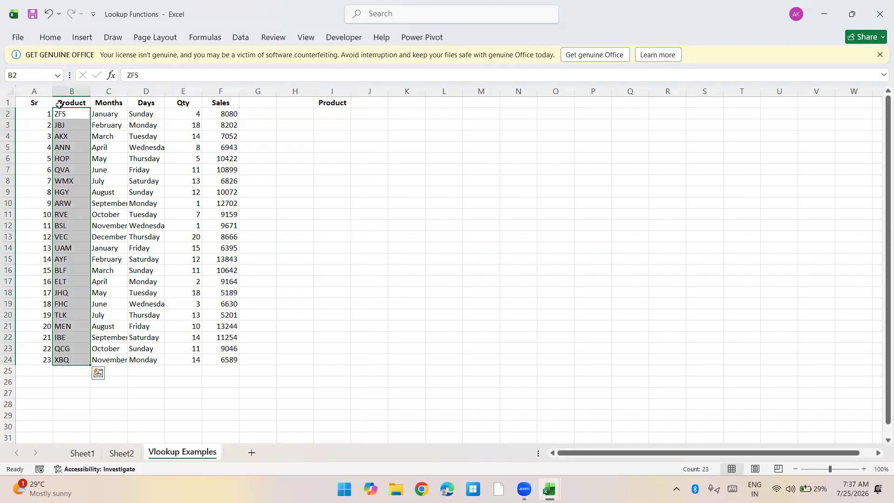
Step: Enter =VLOOKUP(6,$A$1:$B$24,2,0) in I2 to look up a product by its serial number
{"action": "key", "text": "Right"}
{"action": "key", "text": "Right"}
{"action": "key", "text": "Right"}
{"action": "key", "text": "Right"}
{"action": "key", "text": "Right"}
{"action": "key", "text": "Right"}
{"action": "key", "text": "Right"}
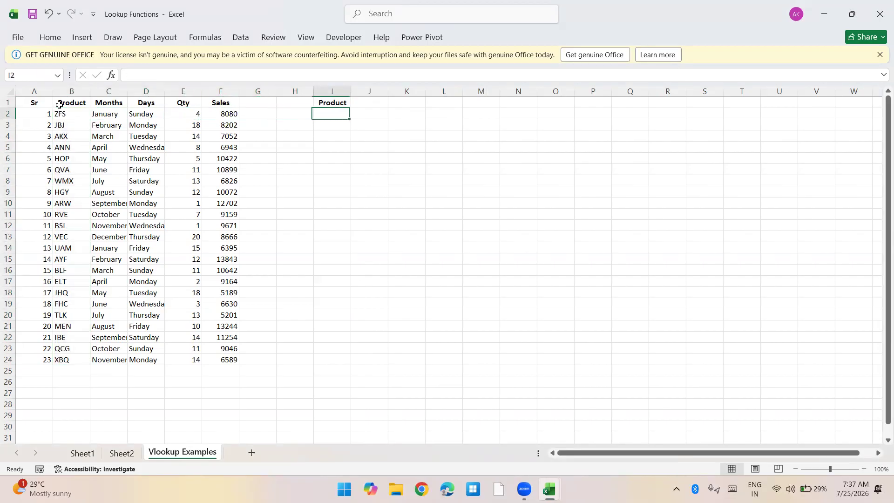
{"action": "type", "text": "=vlo"}
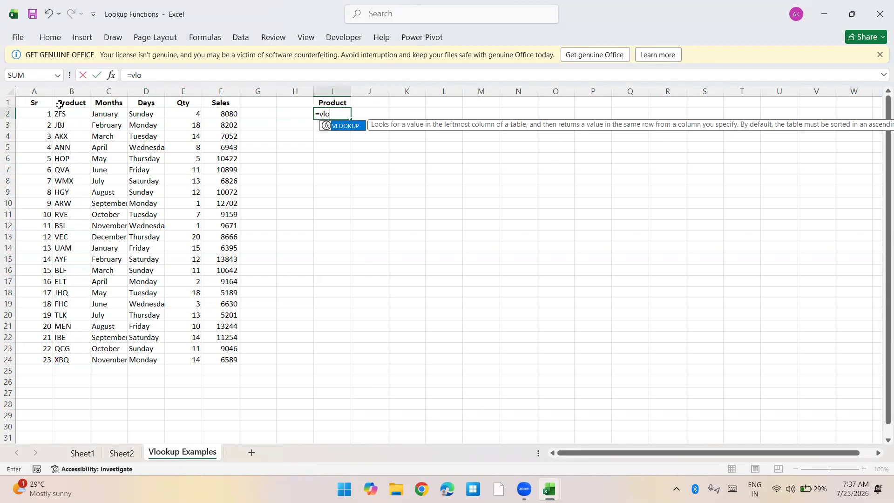
{"action": "key", "text": "Tab"}
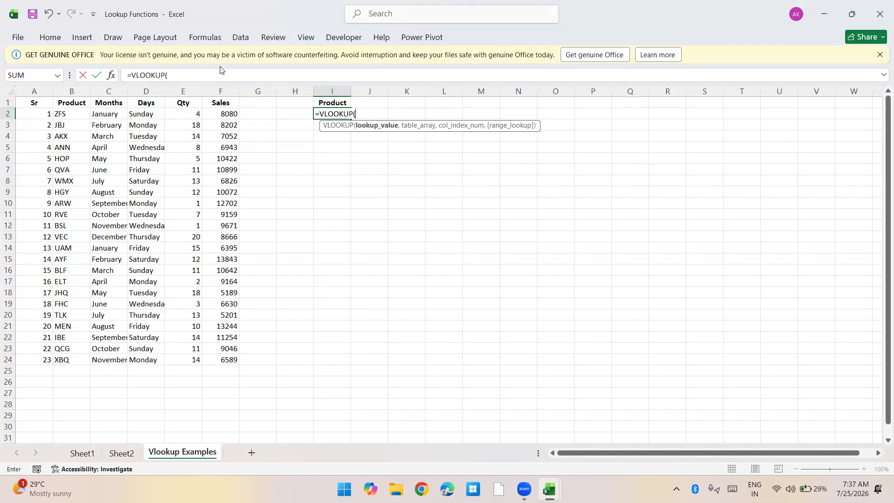
{"action": "type", "text": "6,"}
{"action": "key", "text": "Left"}
{"action": "key", "text": "Left"}
{"action": "key", "text": "Left"}
{"action": "key", "text": "Left"}
{"action": "key", "text": "Left"}
{"action": "key", "text": "Left"}
{"action": "key", "text": "Left"}
{"action": "key", "text": "Left"}
{"action": "key", "text": "Up"}
{"action": "key", "text": "shift+Right"}
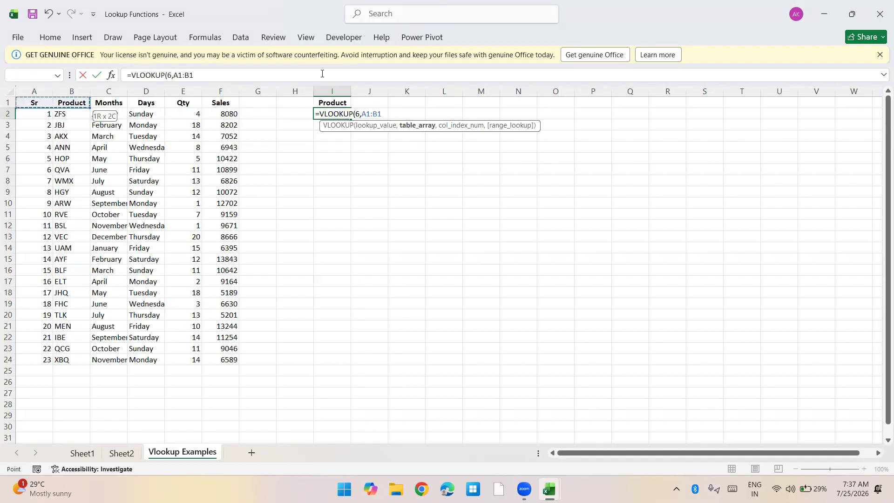
{"action": "key", "text": "ctrl+shift+Down"}
{"action": "key", "text": "F4"}
{"action": "type", "text": ",2,0"}
{"action": "key", "text": "Return"}
{"action": "key", "text": "Up"}
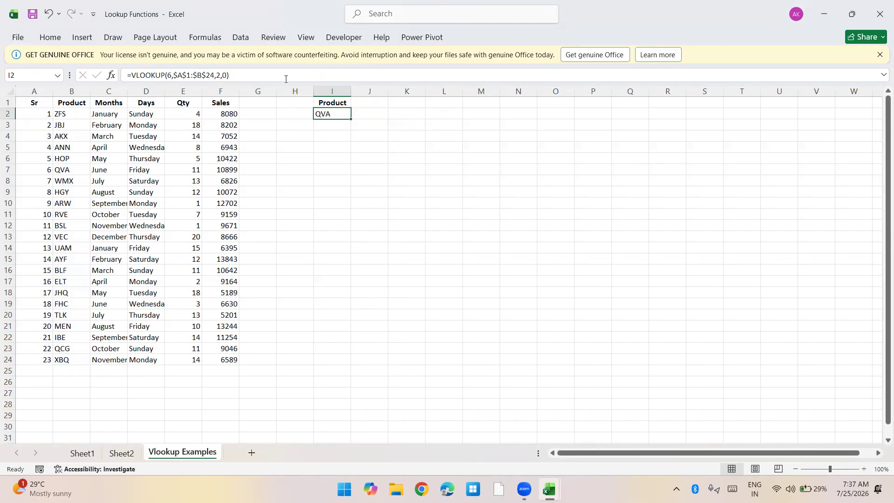
Step: Replace the fixed lookup value 6 in the I2 formula with RANDBETWEEN(1,23)
{"action": "left_click_drag", "start_coordinate": [48, 171], "coordinate": [57, 173]}
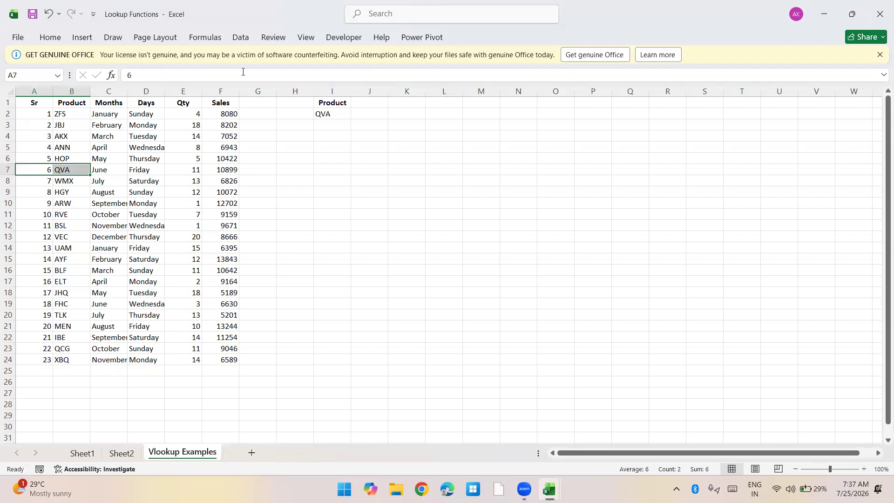
{"action": "left_click", "coordinate": [329, 114]}
{"action": "double_click", "coordinate": [329, 114]}
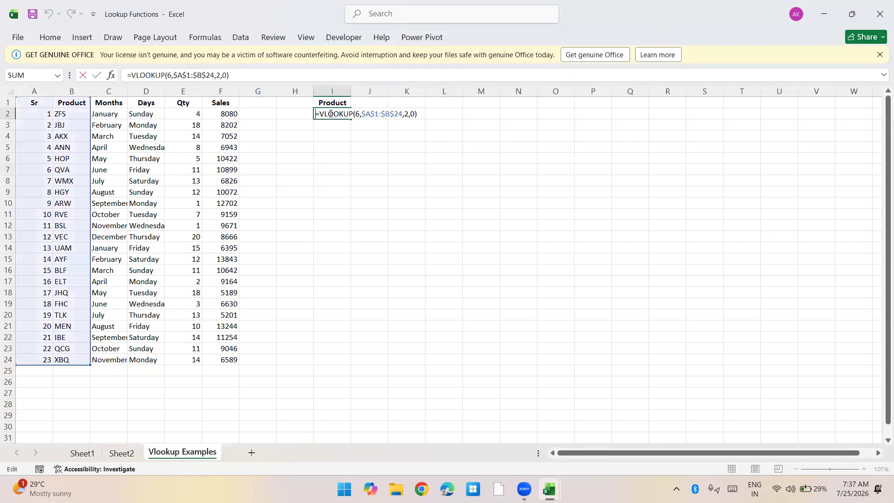
{"action": "key", "text": "Right"}
{"action": "key", "text": "Right"}
{"action": "key", "text": "Right"}
{"action": "key", "text": "Right"}
{"action": "key", "text": "Right"}
{"action": "key", "text": "Right"}
{"action": "key", "text": "Right"}
{"action": "key", "text": "BackSpace"}
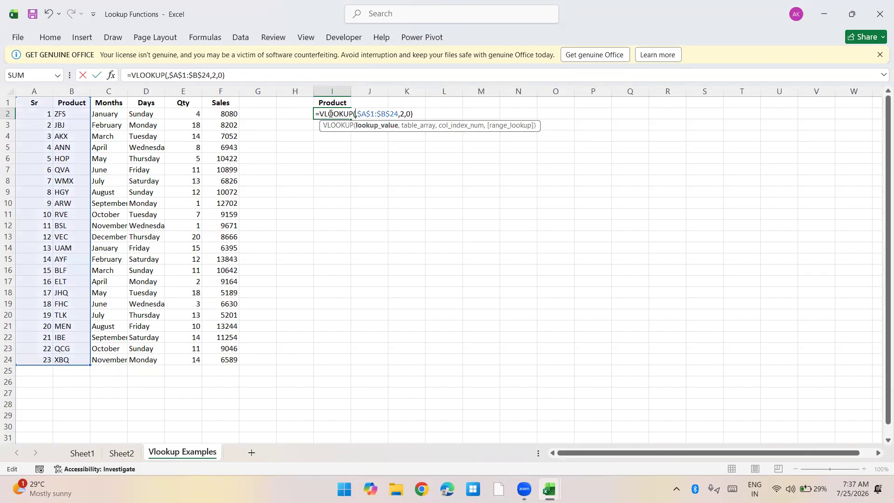
{"action": "type", "text": "randbet"}
{"action": "key", "text": "Tab"}
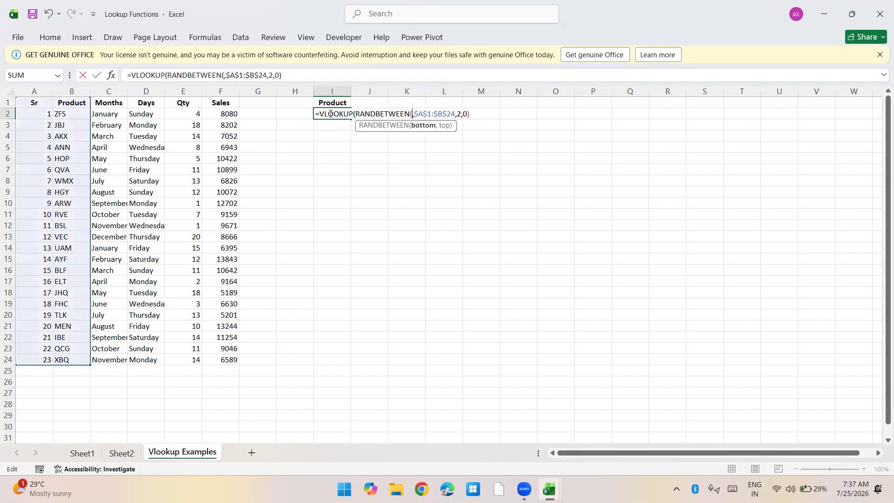
{"action": "type", "text": "1,23"}
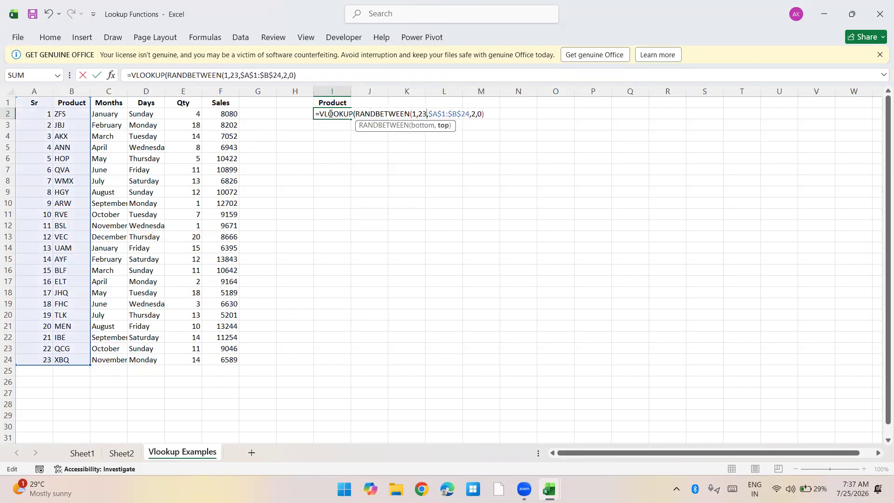
{"action": "type", "text": ")"}
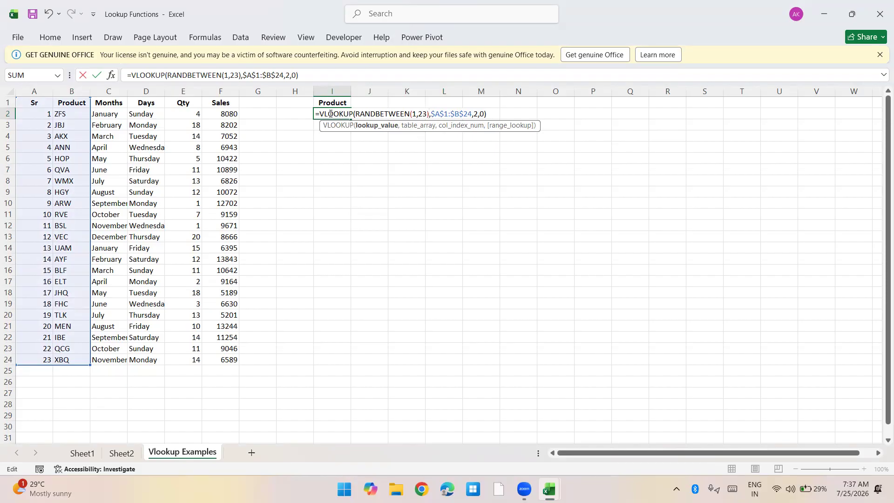
{"action": "key", "text": "Return"}
Step: Copy the random product lookup formula from I2 down through I16
{"action": "left_click", "coordinate": [330, 113]}
{"action": "key", "text": "ctrl+c"}
{"action": "key", "text": "shift+Down"}
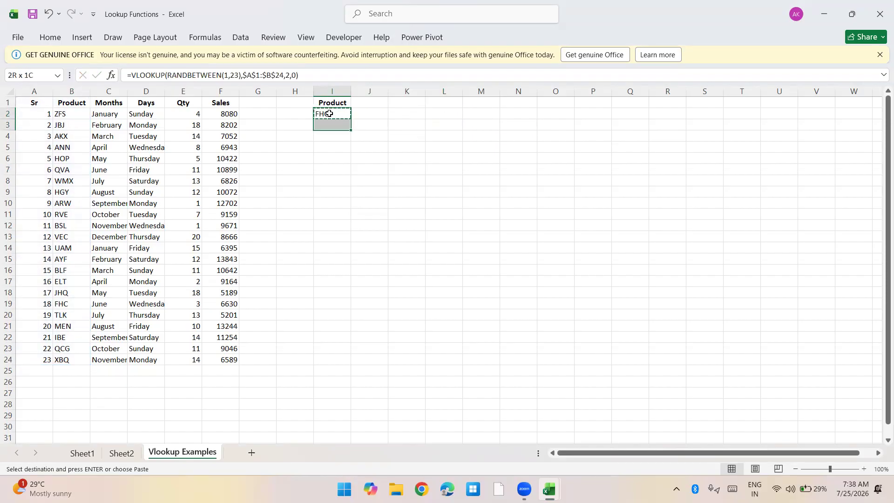
{"action": "key", "text": "shift+Down"}
{"action": "key", "text": "shift+Down"}
{"action": "key", "text": "shift+Down"}
{"action": "key", "text": "shift+Down"}
{"action": "key", "text": "shift+Down"}
{"action": "key", "text": "shift+Down"}
{"action": "key", "text": "shift+Down"}
{"action": "key", "text": "shift+Down"}
{"action": "key", "text": "shift+Down"}
{"action": "key", "text": "shift+Down"}
{"action": "key", "text": "shift+Down"}
{"action": "key", "text": "shift+Down"}
{"action": "key", "text": "shift+Down"}
{"action": "key", "text": "Return"}
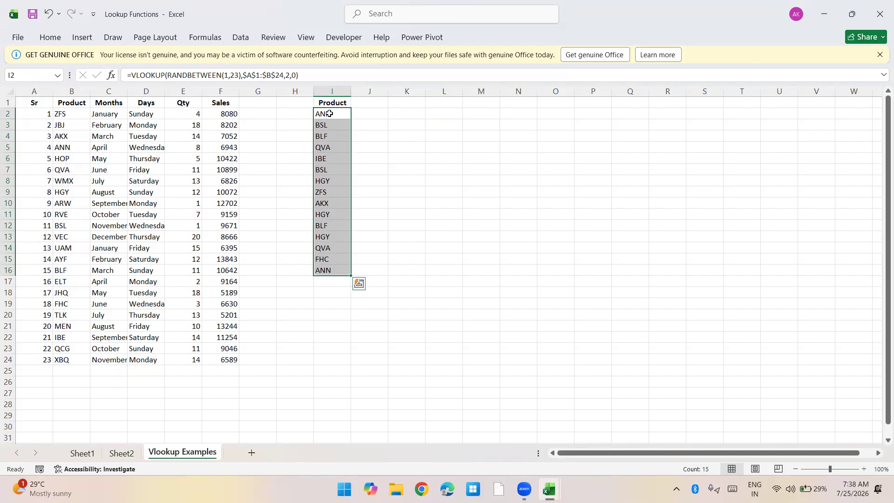
Step: Examine the Months column and its neighbouring columns in the source table
{"action": "key", "text": "Left"}
{"action": "key", "text": "Left"}
{"action": "key", "text": "Left"}
{"action": "key", "text": "Left"}
{"action": "key", "text": "Left"}
{"action": "key", "text": "Left"}
{"action": "key", "text": "Left"}
{"action": "key", "text": "Up"}
{"action": "key", "text": "Right"}
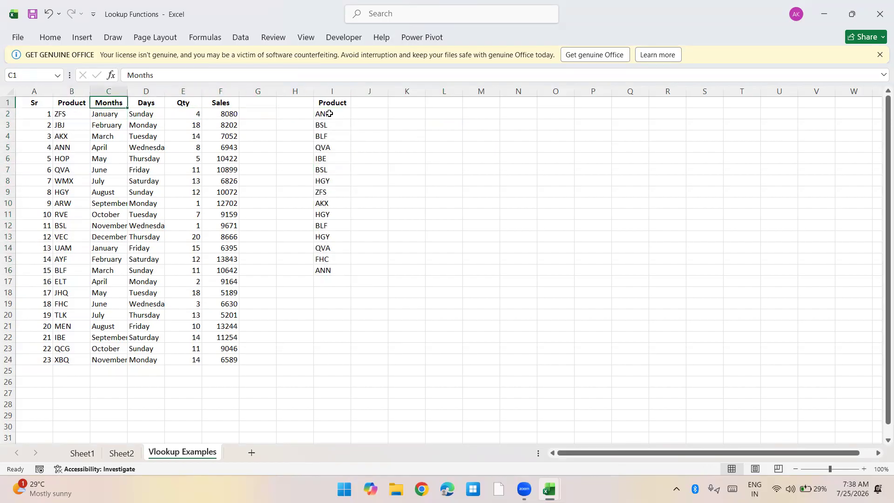
{"action": "key", "text": "ctrl+shift+Down"}
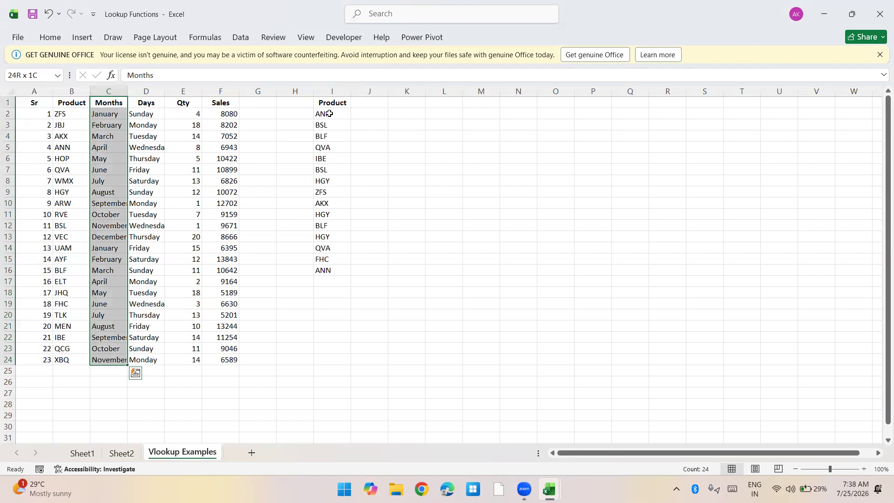
{"action": "key", "text": "shift+Right"}
{"action": "key", "text": "shift+Right"}
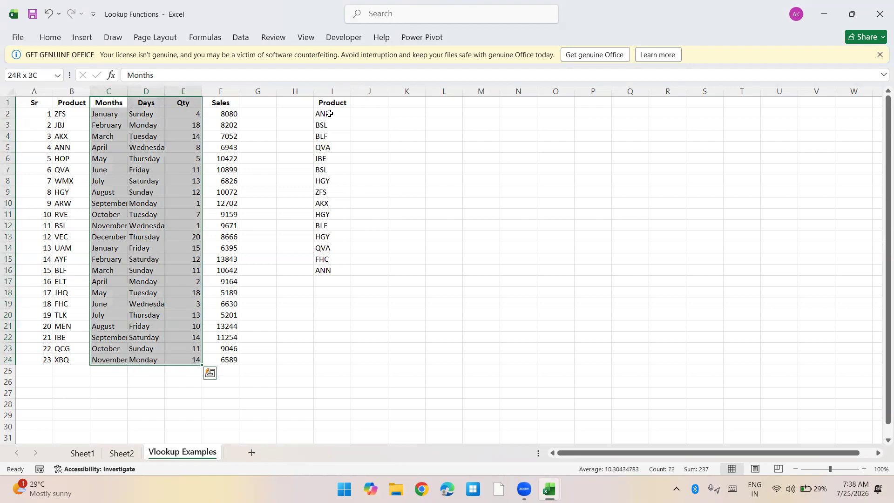
{"action": "key", "text": "shift+Left"}
{"action": "key", "text": "shift+Left"}
{"action": "key", "text": "shift+Left"}
{"action": "key", "text": "shift+Left"}
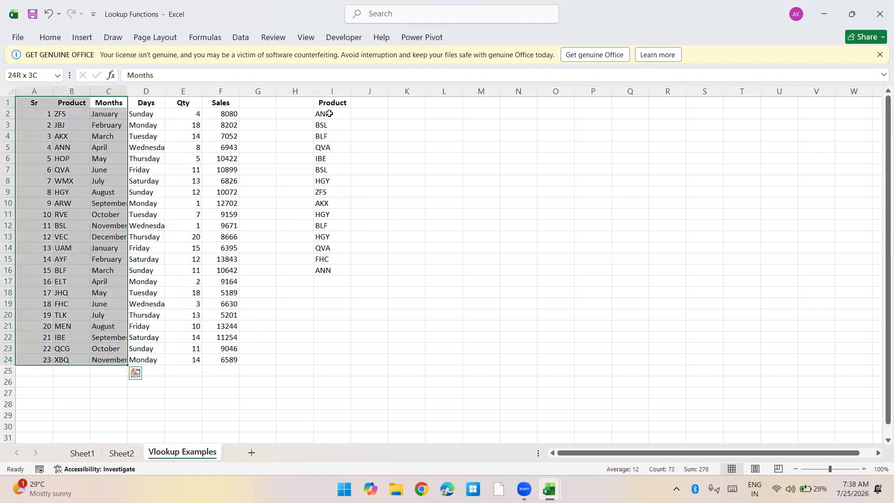
{"action": "left_click", "coordinate": [329, 114], "text": "shift"}
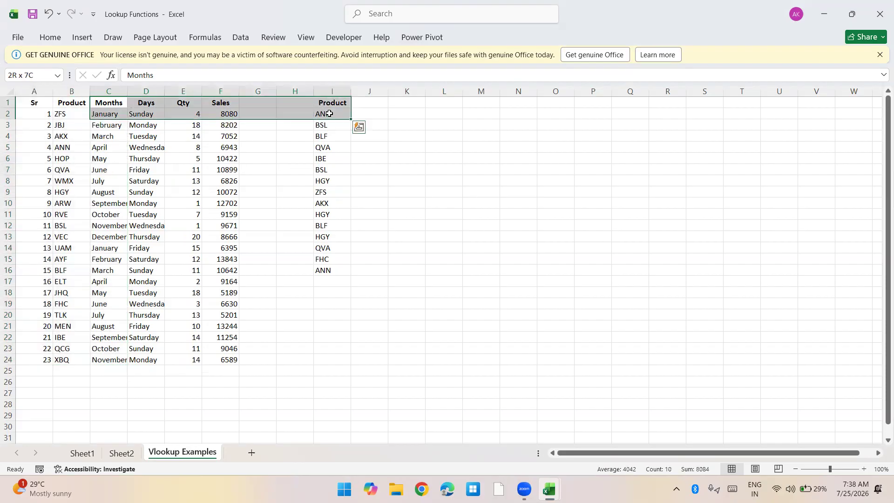
Step: Enter the header Month in cell K1
{"action": "key", "text": "Right"}
{"action": "key", "text": "Right"}
{"action": "key", "text": "Right"}
{"action": "key", "text": "Right"}
{"action": "key", "text": "Right"}
{"action": "key", "text": "Right"}
{"action": "key", "text": "Right"}
{"action": "key", "text": "Right"}
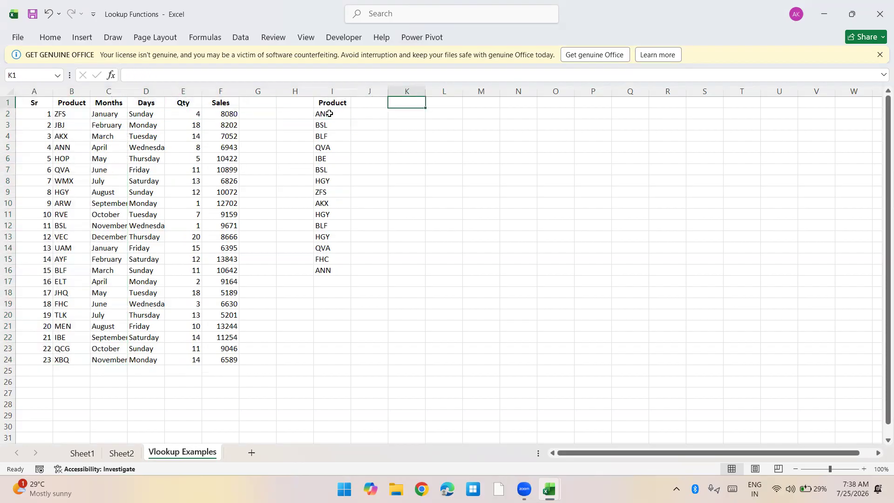
{"action": "type", "text": "Month"}
{"action": "key", "text": "Return"}
{"action": "key", "text": "Left"}
{"action": "key", "text": "Left"}
{"action": "key", "text": "Left"}
{"action": "key", "text": "Left"}
{"action": "key", "text": "Left"}
{"action": "key", "text": "Left"}
{"action": "key", "text": "Left"}
{"action": "key", "text": "Left"}
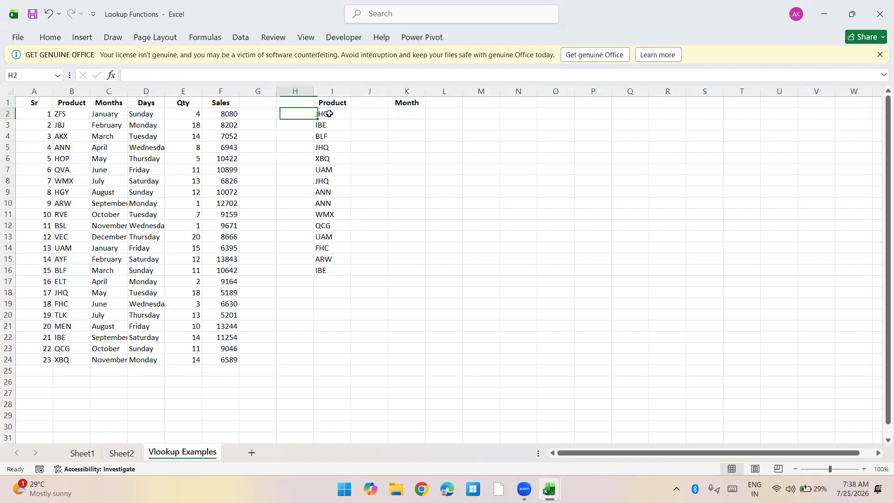
Step: Copy the months January through December from C2:C13 into K2:K13 under the Month header
{"action": "key", "text": "shift+Down"}
{"action": "key", "text": "shift+Down"}
{"action": "key", "text": "shift+Down"}
{"action": "key", "text": "shift+Down"}
{"action": "key", "text": "shift+Down"}
{"action": "key", "text": "shift+Down"}
{"action": "key", "text": "shift+Down"}
{"action": "key", "text": "shift+Down"}
{"action": "key", "text": "shift+Down"}
{"action": "key", "text": "shift+Down"}
{"action": "key", "text": "shift+Down"}
{"action": "key", "text": "shift+Down"}
{"action": "key", "text": "shift+Up"}
{"action": "key", "text": "ctrl+c"}
{"action": "key", "text": "Right"}
{"action": "key", "text": "Right"}
{"action": "key", "text": "Right"}
{"action": "key", "text": "Right"}
{"action": "key", "text": "Right"}
{"action": "key", "text": "Right"}
{"action": "key", "text": "Right"}
{"action": "key", "text": "Right"}
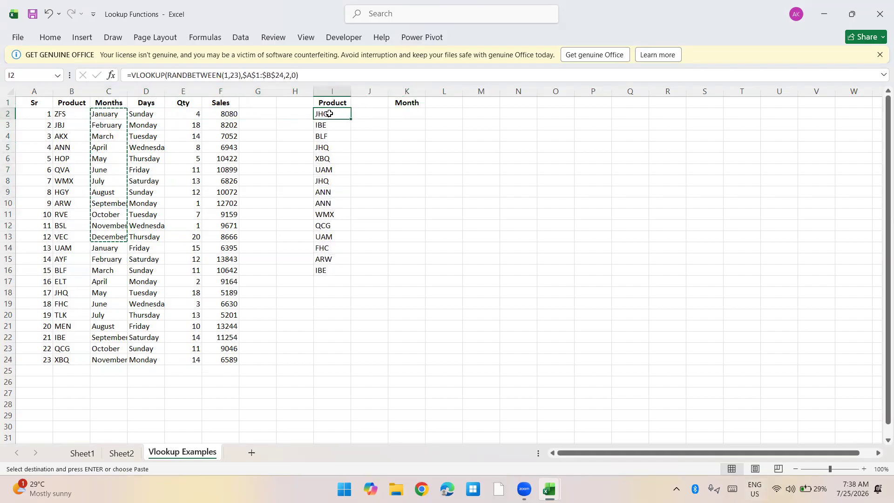
{"action": "key", "text": "ctrl+alt+v"}
{"action": "key", "text": "Return"}
Step: Sort the month names in K2:K13 from A to Z
{"action": "key", "text": "alt+h"}
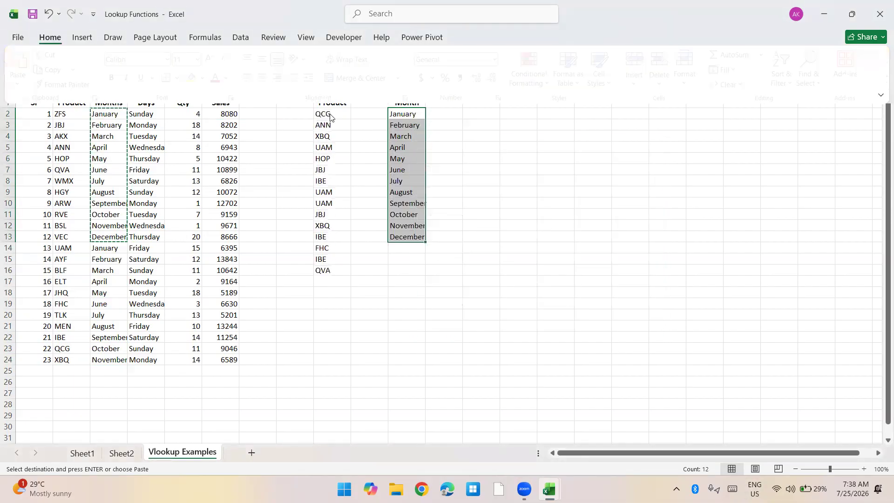
{"action": "key", "text": "s"}
{"action": "key", "text": "s"}
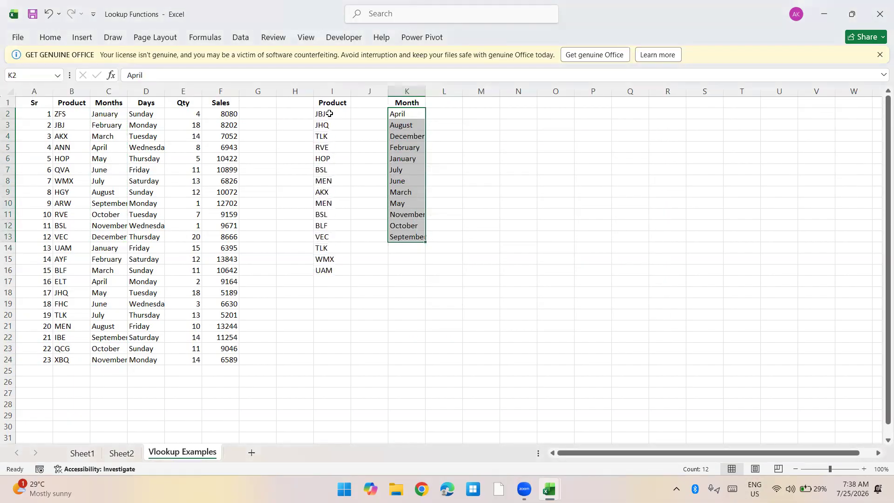
Step: Copy the Sr and Product headers from A1:B1 to L1:M1 beside the Month header
{"action": "key", "text": "Down"}
{"action": "key", "text": "Up"}
{"action": "key", "text": "Up"}
{"action": "key", "text": "Left"}
{"action": "key", "text": "Left"}
{"action": "key", "text": "Left"}
{"action": "key", "text": "Left"}
{"action": "key", "text": "Left"}
{"action": "key", "text": "Left"}
{"action": "key", "text": "Left"}
{"action": "key", "text": "Left"}
{"action": "key", "text": "Left"}
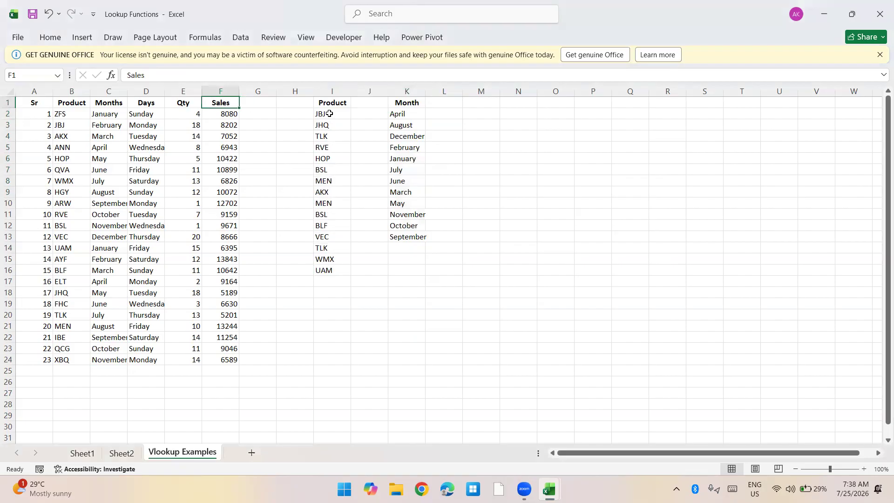
{"action": "key", "text": "shift+Left"}
{"action": "key", "text": "ctrl+c"}
{"action": "key", "text": "Right"}
{"action": "key", "text": "Right"}
{"action": "key", "text": "Right"}
{"action": "key", "text": "Right"}
{"action": "key", "text": "Right"}
{"action": "key", "text": "Right"}
{"action": "key", "text": "Right"}
{"action": "key", "text": "Right"}
{"action": "key", "text": "Right"}
{"action": "key", "text": "Right"}
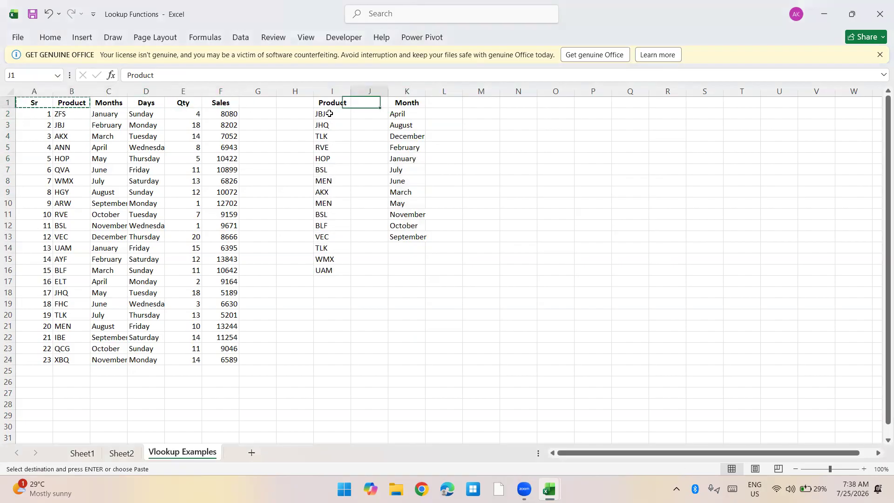
{"action": "key", "text": "Return"}
{"action": "key", "text": "shift+Left"}
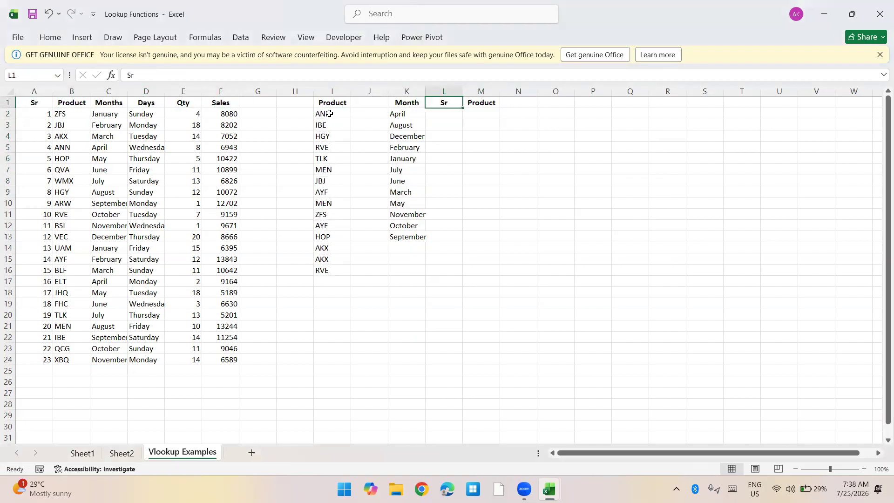
{"action": "key", "text": "Down"}
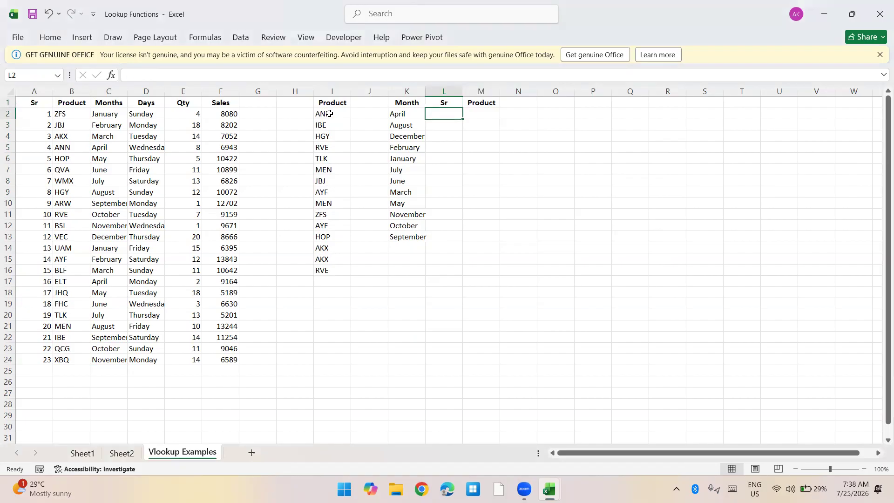
{"action": "type", "text": "=vlo"}
{"action": "key", "text": "Tab"}
{"action": "key", "text": "Left"}
{"action": "type", "text": ","}
{"action": "key", "text": "Left"}
{"action": "key", "text": "Left"}
{"action": "key", "text": "Left"}
{"action": "key", "text": "Left"}
{"action": "key", "text": "Left"}
{"action": "key", "text": "Left"}
{"action": "key", "text": "Left"}
{"action": "key", "text": "Left"}
{"action": "key", "text": "Left"}
{"action": "key", "text": "Left"}
{"action": "key", "text": "Left"}
{"action": "key", "text": "Right"}
{"action": "key", "text": "Right"}
{"action": "key", "text": "Up"}
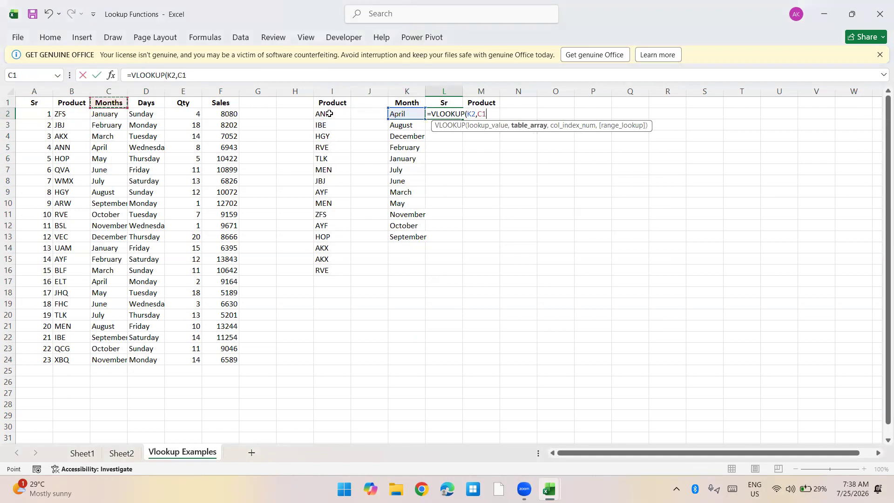
{"action": "key", "text": "shift+Down"}
{"action": "key", "text": "shift+Down"}
{"action": "key", "text": "shift+Down"}
{"action": "key", "text": "shift+Down"}
{"action": "key", "text": "shift+Down"}
{"action": "key", "text": "shift+Down"}
{"action": "key", "text": "shift+Down"}
{"action": "key", "text": "shift+Down"}
{"action": "key", "text": "shift+Down"}
{"action": "key", "text": "shift+Down"}
{"action": "key", "text": "shift+Down"}
{"action": "key", "text": "shift+Down"}
{"action": "key", "text": "shift+Down"}
{"action": "key", "text": "shift+Down"}
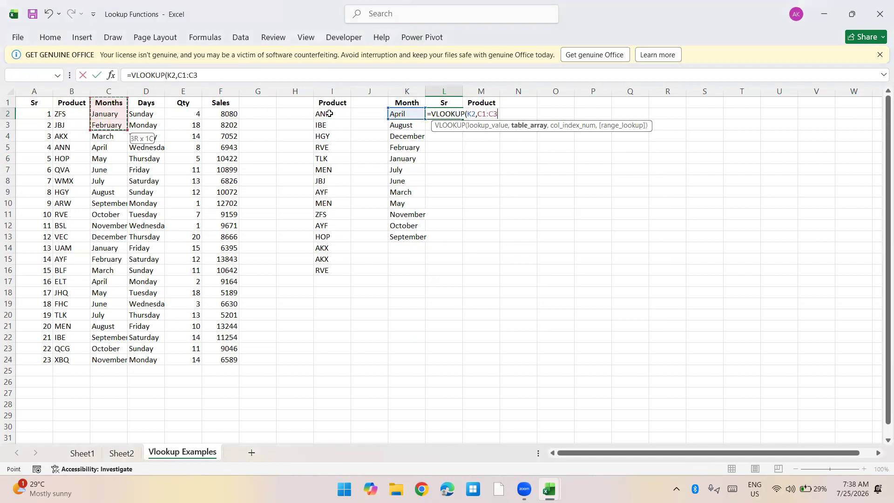
{"action": "key", "text": "shift+Right"}
{"action": "key", "text": "shift+Right"}
{"action": "key", "text": "shift+Right"}
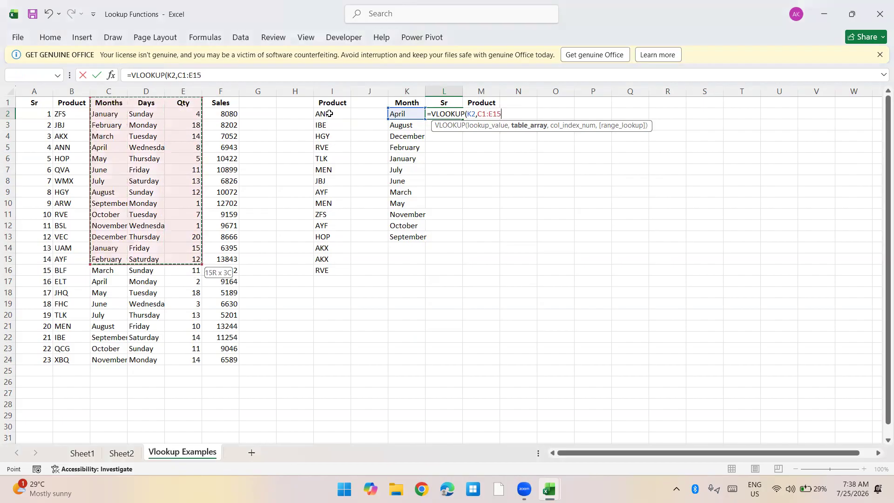
{"action": "key", "text": "shift+Left"}
{"action": "key", "text": "shift+Left"}
{"action": "key", "text": "shift+Left"}
{"action": "key", "text": "shift+Left"}
{"action": "key", "text": "shift+Left"}
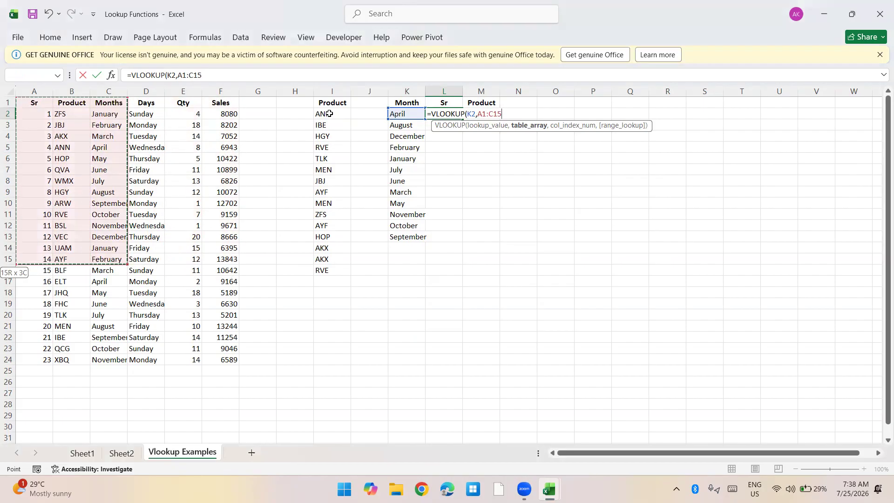
{"action": "key", "text": "Escape"}
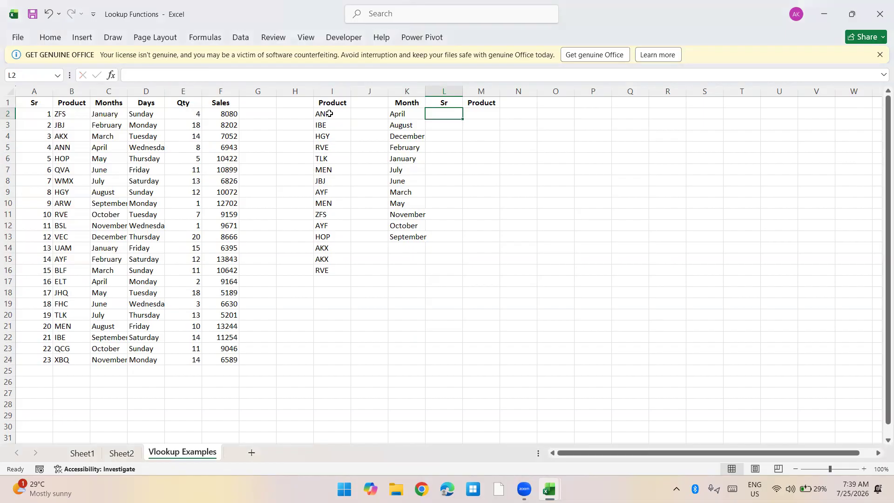
Step: Begin a VLOOKUP formula in L2 with lookup value $K2 and a CHOOSE table array indexed by {1,2,3}
{"action": "type", "text": "="}
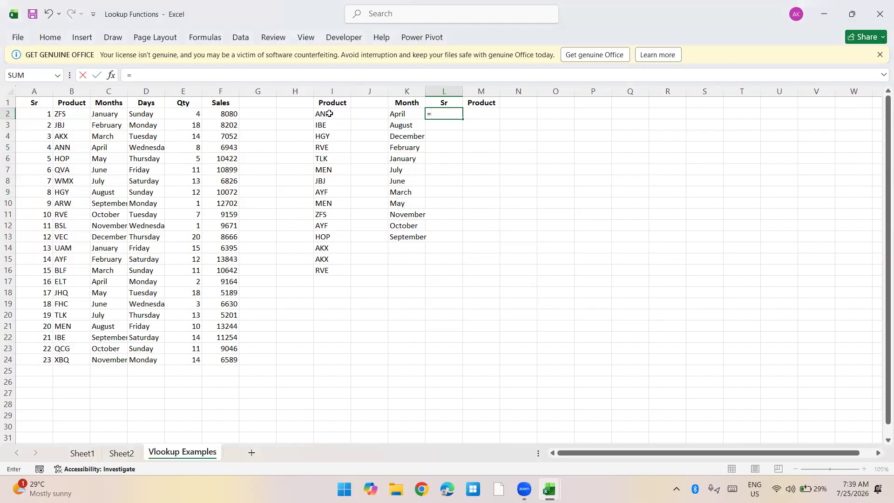
{"action": "type", "text": "vlo"}
{"action": "key", "text": "Tab"}
{"action": "key", "text": "Left"}
{"action": "key", "text": "F4"}
{"action": "key", "text": "F4"}
{"action": "key", "text": "F4"}
{"action": "type", "text": ","}
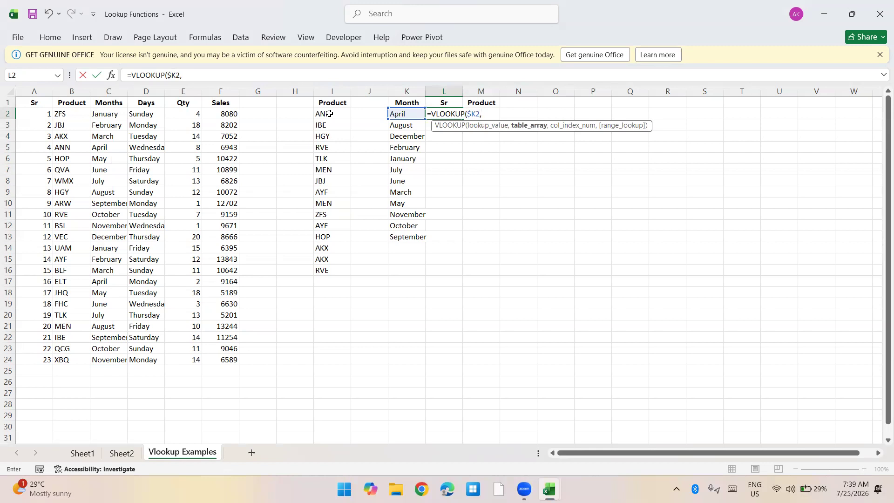
{"action": "type", "text": "ch"}
{"action": "key", "text": "Tab"}
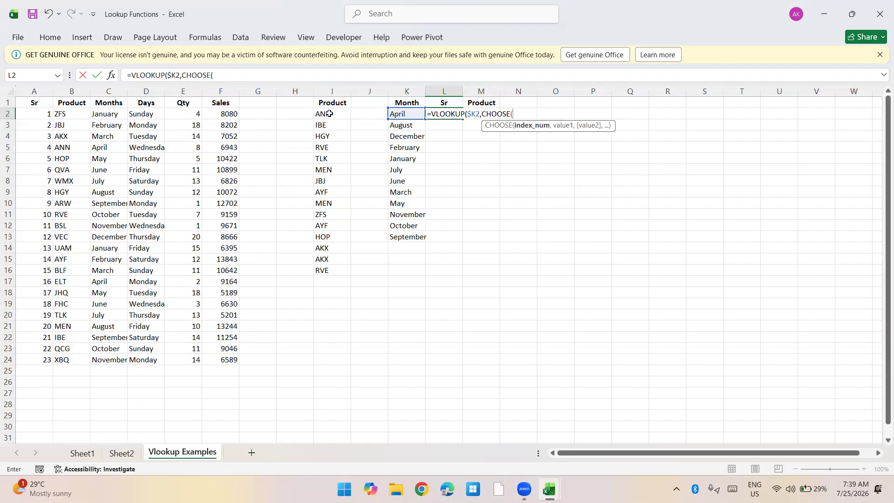
{"action": "type", "text": "{1,2,3}"}
{"action": "type", "text": ","}
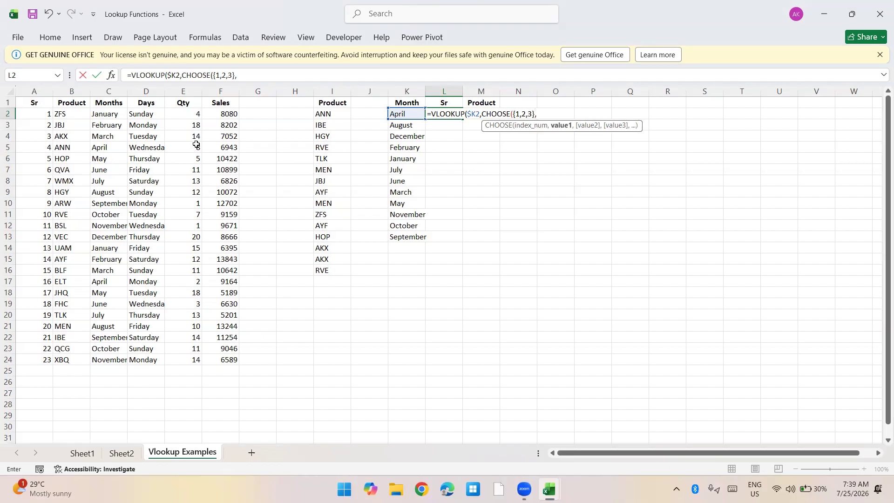
Step: Add the Months range $C$1:$C$24 as the first CHOOSE value
{"action": "key", "text": "Left"}
{"action": "key", "text": "Left"}
{"action": "key", "text": "Left"}
{"action": "key", "text": "Left"}
{"action": "key", "text": "Left"}
{"action": "key", "text": "Left"}
{"action": "key", "text": "Left"}
{"action": "key", "text": "Left"}
{"action": "key", "text": "Left"}
{"action": "key", "text": "Up"}
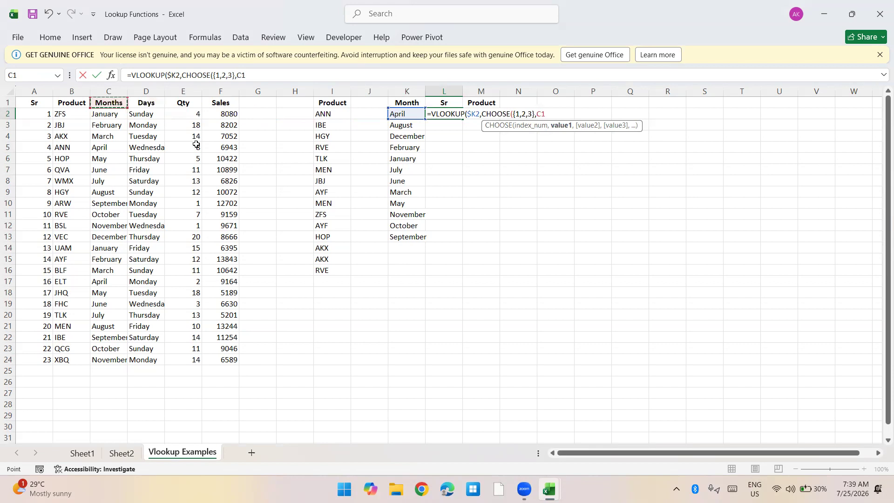
{"action": "key", "text": "ctrl+shift+Down"}
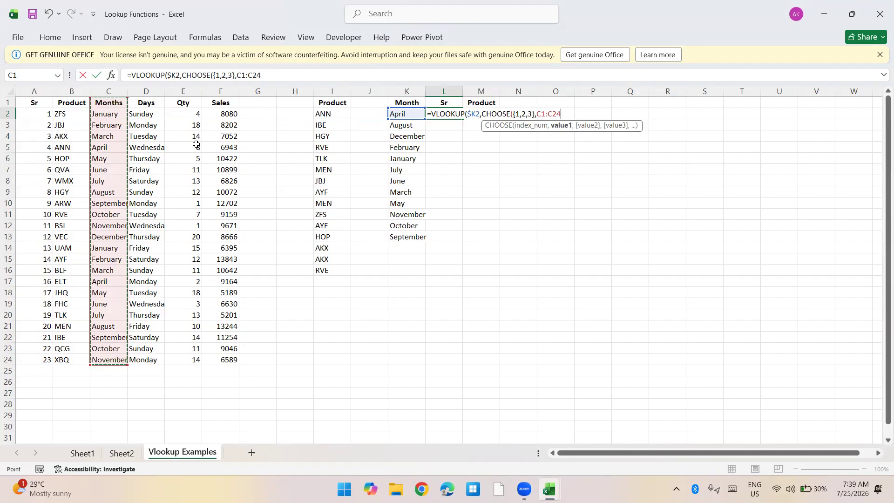
{"action": "key", "text": "F4"}
{"action": "type", "text": ","}
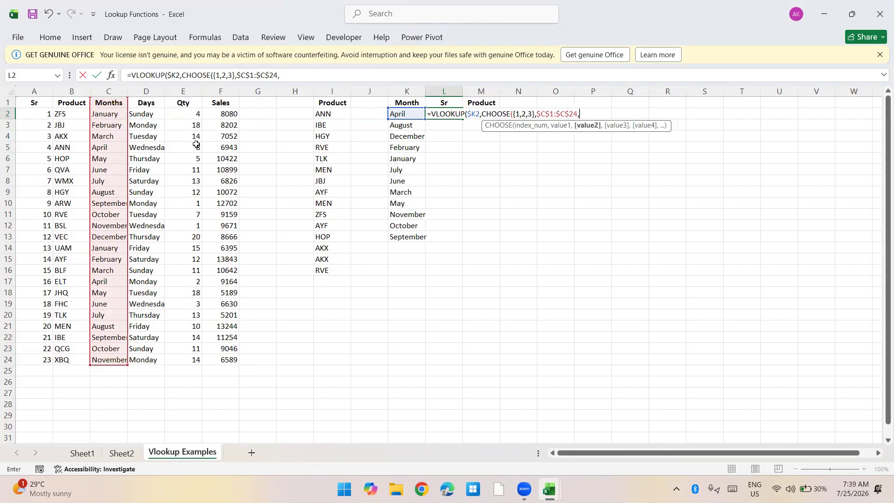
Step: Add the Sr range $A$1:$A$24 as the second CHOOSE value
{"action": "key", "text": "Left"}
{"action": "key", "text": "ctrl+Left"}
{"action": "key", "text": "ctrl+Left"}
{"action": "key", "text": "ctrl+Left"}
{"action": "key", "text": "Up"}
{"action": "key", "text": "ctrl+shift+Down"}
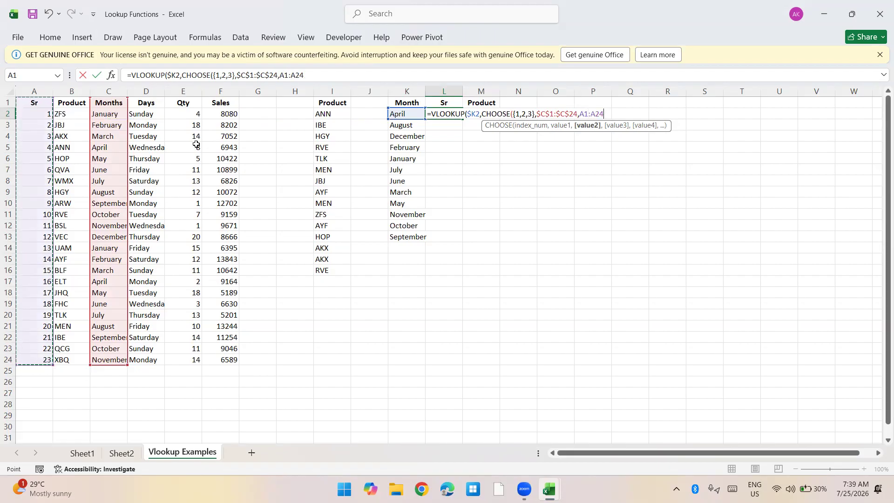
{"action": "key", "text": "F4"}
{"action": "type", "text": ","}
Step: Add the Product range $B$1:$B$24 as the third CHOOSE value and complete the VLOOKUP with column index 2 and match type 0
{"action": "key", "text": "Left"}
{"action": "key", "text": "ctrl+Left"}
{"action": "key", "text": "ctrl+Left"}
{"action": "key", "text": "Left"}
{"action": "key", "text": "Left"}
{"action": "key", "text": "Left"}
{"action": "key", "text": "Left"}
{"action": "key", "text": "Up"}
{"action": "key", "text": "ctrl+shift+Down"}
{"action": "key", "text": "F4"}
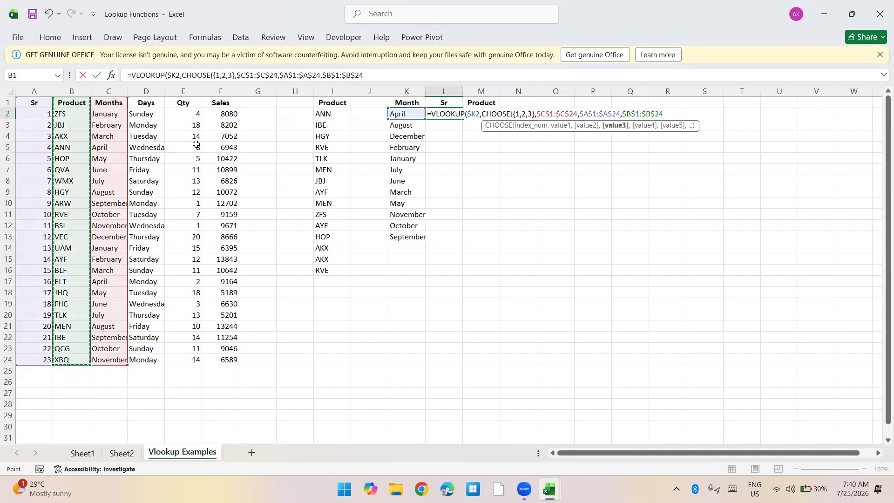
{"action": "type", "text": ")"}
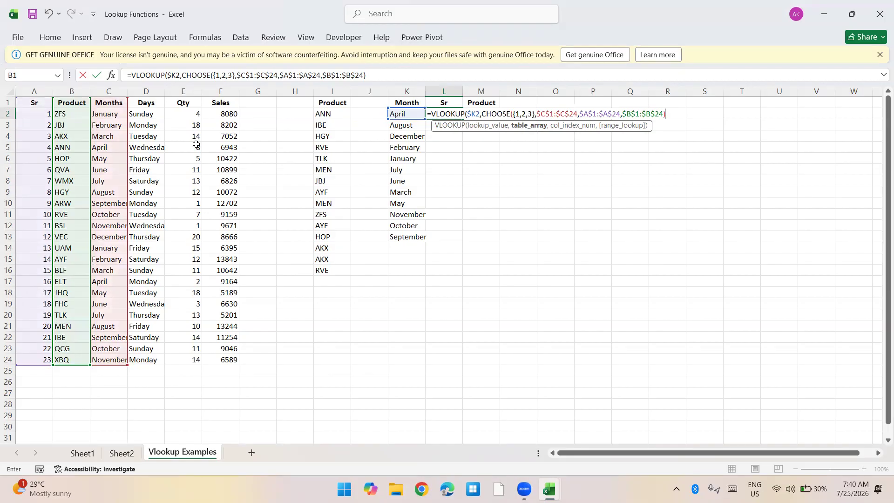
{"action": "type", "text": ",2,0)"}
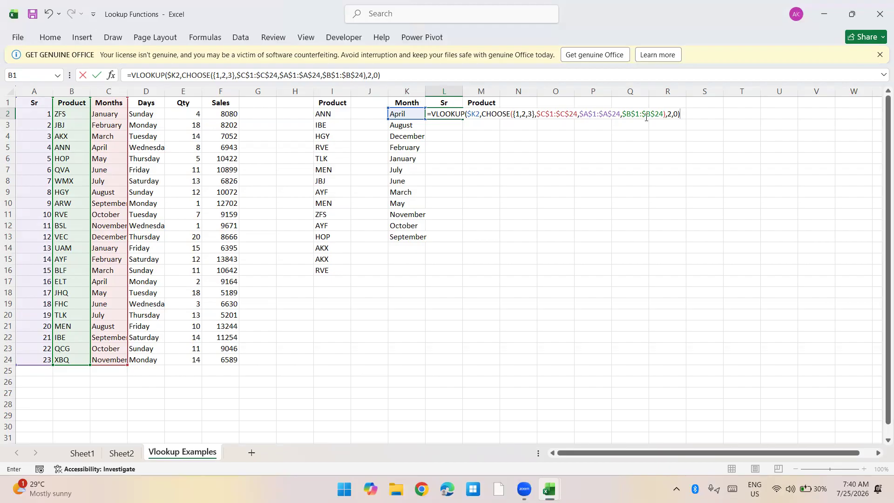
{"action": "key", "text": "Return"}
Step: Copy the Sr lookup formula from L2 down through L13
{"action": "key", "text": "Up"}
{"action": "key", "text": "ctrl+c"}
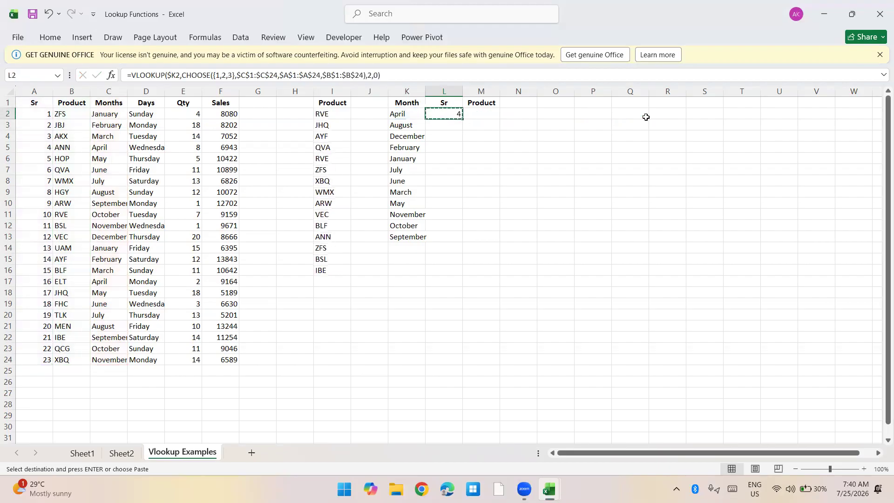
{"action": "key", "text": "Left"}
{"action": "key", "text": "ctrl+Down"}
{"action": "key", "text": "Right"}
{"action": "key", "text": "ctrl+shift+Up"}
{"action": "key", "text": "ctrl+v"}
Step: Replace the fixed column index in L2's VLOOKUP formula with COLUMN(B2)
{"action": "key", "text": "ctrl+Up"}
{"action": "key", "text": "Down"}
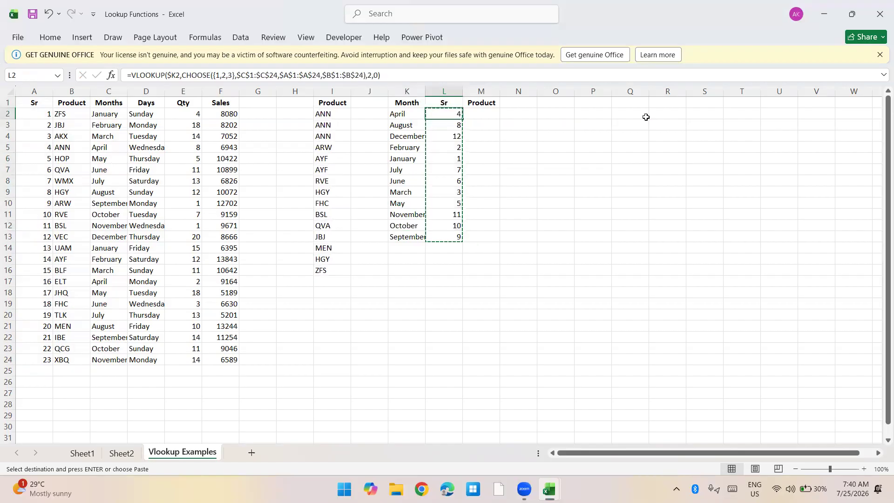
{"action": "key", "text": "F2"}
{"action": "key", "text": "Left"}
{"action": "key", "text": "Left"}
{"action": "key", "text": "Left"}
{"action": "key", "text": "BackSpace"}
{"action": "type", "text": "col"}
{"action": "key", "text": "Tab"}
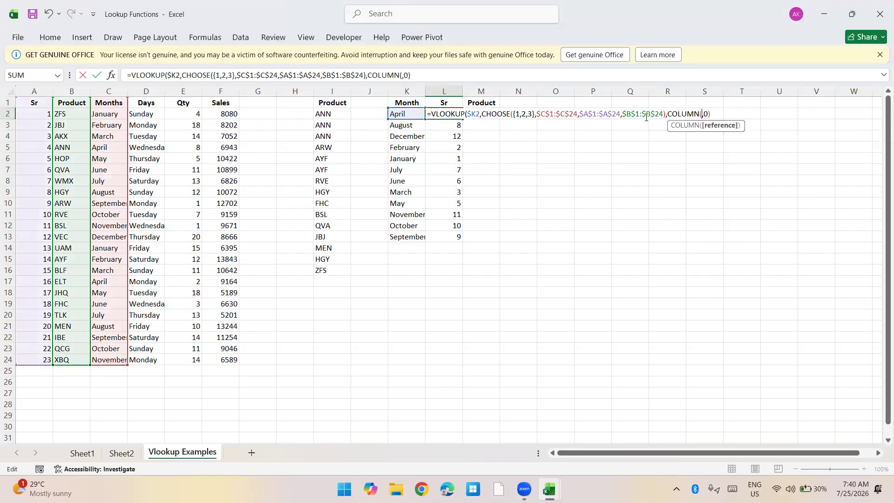
{"action": "type", "text": "B2)"}
{"action": "key", "text": "ctrl+Return"}
Step: Copy the updated L2 lookup formula across the Sr and Product columns, filling L2:M13
{"action": "key", "text": "ctrl+c"}
{"action": "key", "text": "shift+Right"}
{"action": "key", "text": "ctrl+shift+Down"}
{"action": "key", "text": "Return"}
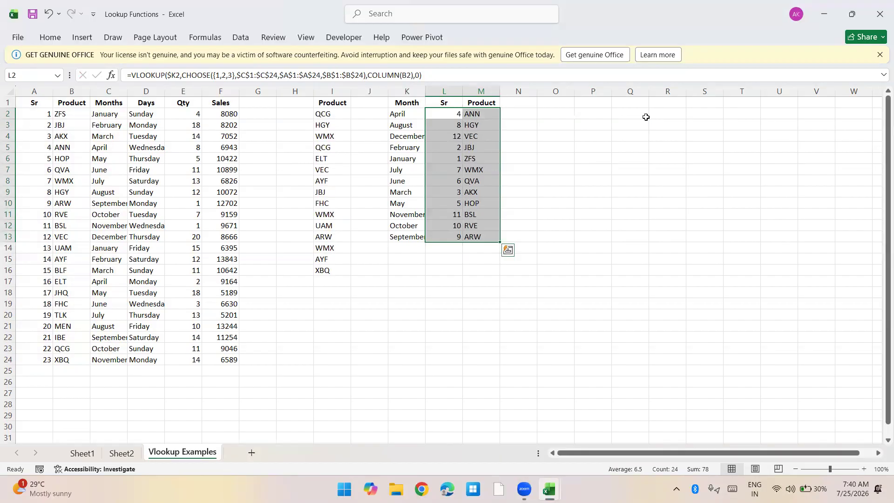
Step: Add a Price header in O1, beyond the month lookup table
{"action": "key", "text": "Up"}
{"action": "key", "text": "Right"}
{"action": "key", "text": "Right"}
{"action": "key", "text": "Right"}
{"action": "key", "text": "Right"}
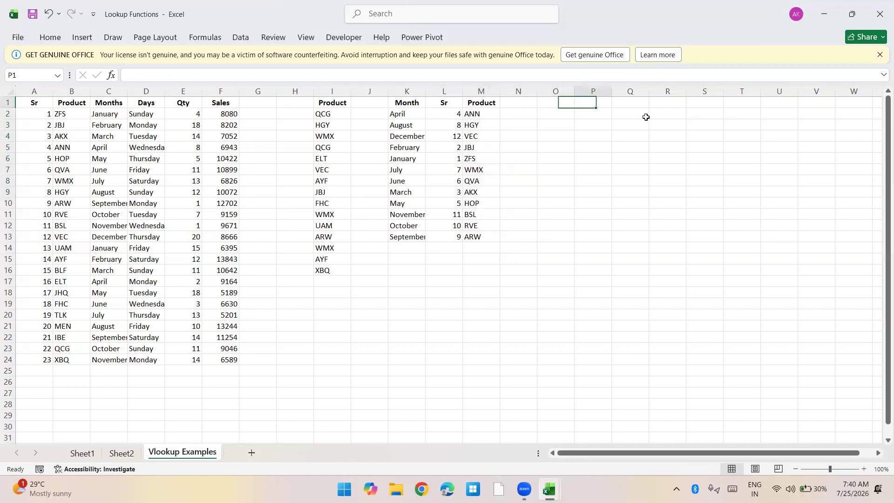
{"action": "key", "text": "Left"}
{"action": "key", "text": "Left"}
{"action": "key", "text": "Left"}
{"action": "key", "text": "Left"}
{"action": "key", "text": "Left"}
{"action": "key", "text": "Right"}
{"action": "key", "text": "Right"}
{"action": "key", "text": "Right"}
{"action": "key", "text": "Right"}
{"action": "key", "text": "Right"}
{"action": "key", "text": "Left"}
{"action": "type", "text": "Price"}
{"action": "key", "text": "Return"}
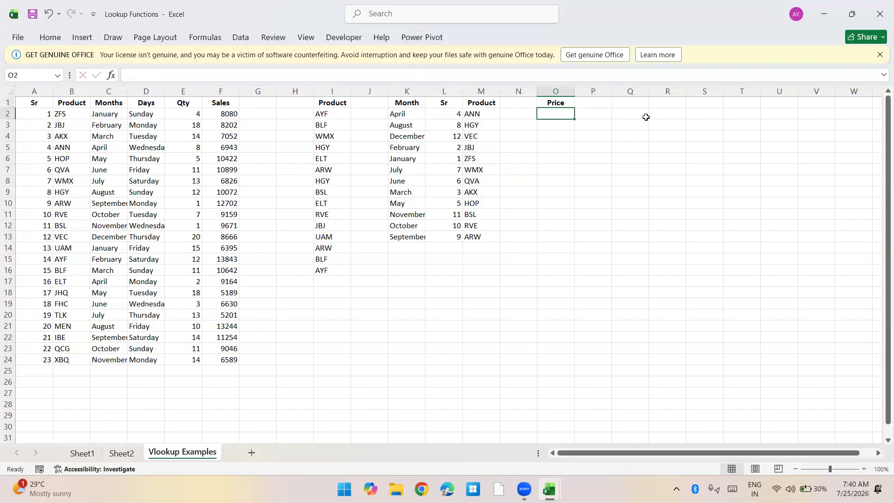
Step: Generate a random price in O2 with =RANDBETWEEN(100,15000)
{"action": "type", "text": "=rand"}
{"action": "key", "text": "Down"}
{"action": "key", "text": "Down"}
{"action": "key", "text": "Tab"}
{"action": "type", "text": "100,"}
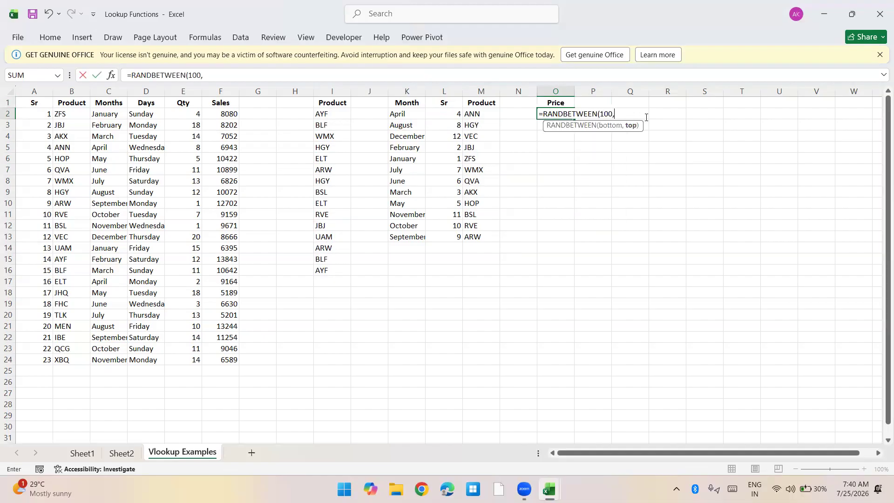
{"action": "type", "text": "10000)"}
{"action": "key", "text": "Return"}
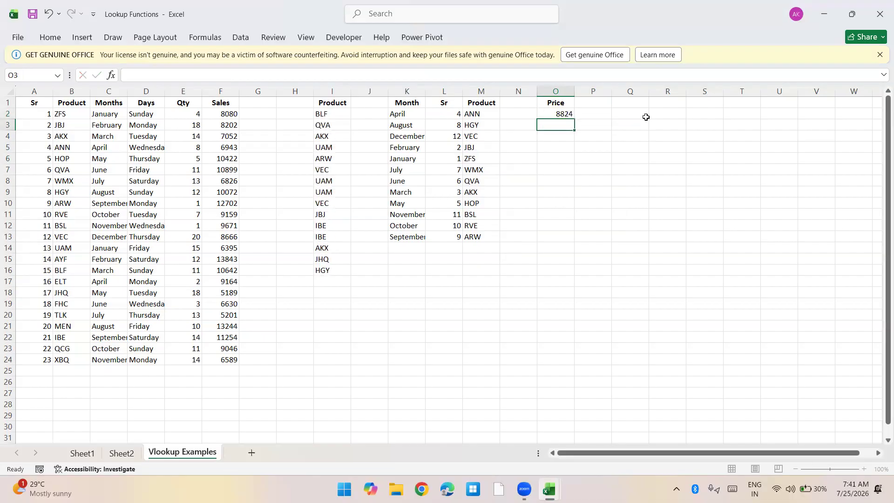
Step: Fill the random price formula from O2 down through O23
{"action": "key", "text": "Up"}
{"action": "key", "text": "shift+Down"}
{"action": "key", "text": "shift+Down"}
{"action": "key", "text": "shift+Down"}
{"action": "key", "text": "shift+Down"}
{"action": "key", "text": "shift+Down"}
{"action": "key", "text": "shift+Down"}
{"action": "key", "text": "shift+Down"}
{"action": "key", "text": "shift+Down"}
{"action": "key", "text": "shift+Down"}
{"action": "key", "text": "shift+Down"}
{"action": "key", "text": "shift+Down"}
{"action": "key", "text": "shift+Down"}
{"action": "key", "text": "shift+Down"}
{"action": "key", "text": "shift+Down"}
{"action": "key", "text": "shift+Down"}
{"action": "key", "text": "shift+Down"}
{"action": "key", "text": "shift+Down"}
{"action": "key", "text": "shift+Down"}
{"action": "key", "text": "shift+Down"}
{"action": "key", "text": "shift+Down"}
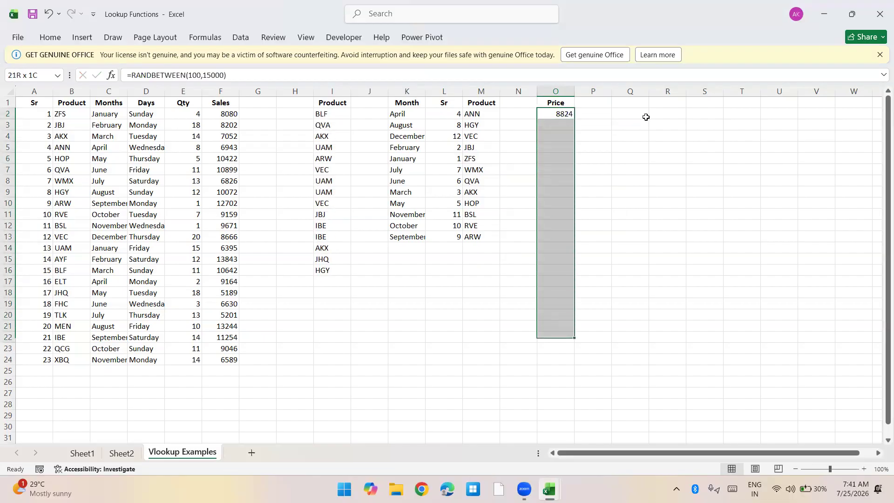
{"action": "key", "text": "shift+Down"}
{"action": "key", "text": "ctrl+d"}
{"action": "key", "text": "ctrl+c"}
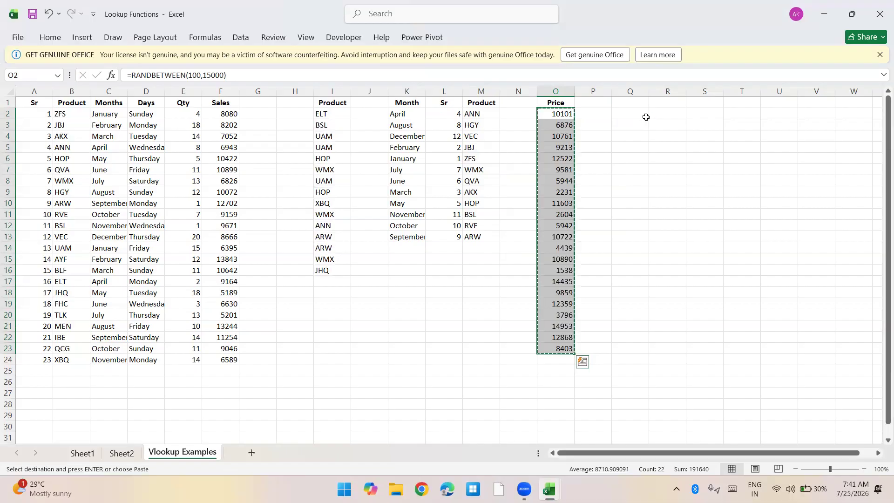
{"action": "key", "text": "ctrl+alt+v"}
{"action": "key", "text": "Escape"}
{"action": "key", "text": "Down"}
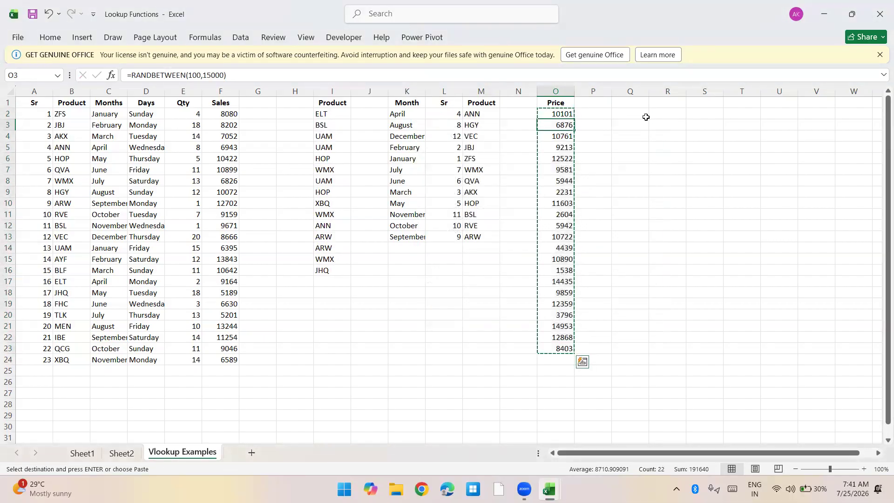
Step: Extend the random price formula further down the Price column, through row 54
{"action": "key", "text": "Up"}
{"action": "key", "text": "ctrl+shift+Down"}
{"action": "key", "text": "Down"}
{"action": "key", "text": "ctrl+Down"}
{"action": "key", "text": "shift+Page_Down"}
{"action": "key", "text": "ctrl+d"}
{"action": "key", "text": "ctrl+Up"}
{"action": "key", "text": "Down"}
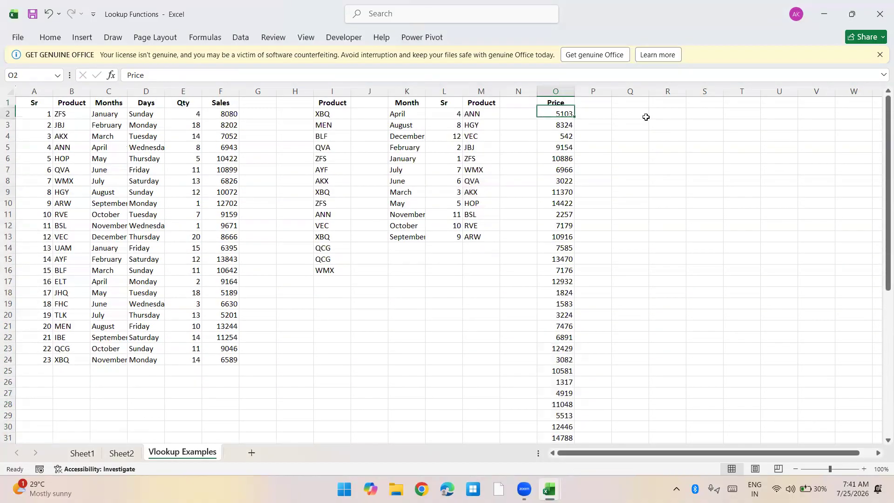
Step: Convert all the random prices in the Price column to static values by pasting them over themselves
{"action": "key", "text": "ctrl+shift+Down"}
{"action": "key", "text": "ctrl+c"}
{"action": "key", "text": "ctrl+alt+v"}
{"action": "key", "text": "v"}
{"action": "key", "text": "Return"}
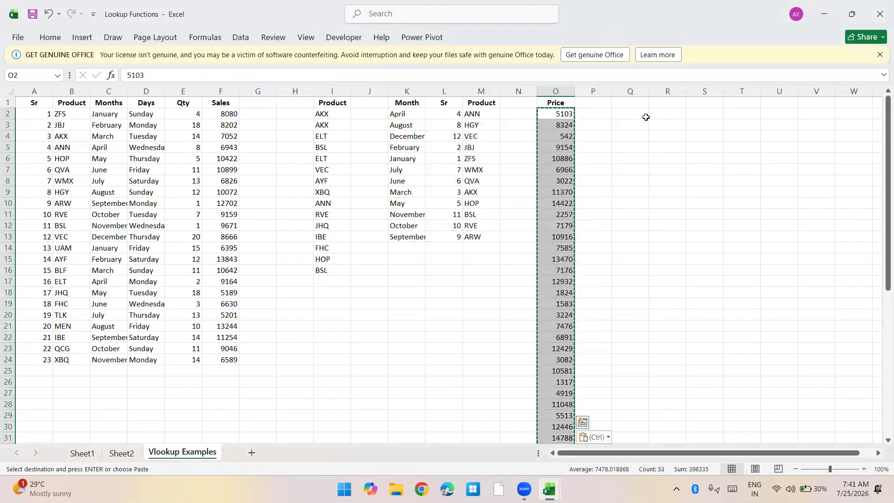
{"action": "key", "text": "Escape"}
Step: Enter the price bands 0-500 in S1 and 500-1000 in S2
{"action": "key", "text": "Left"}
{"action": "key", "text": "ctrl+Left"}
{"action": "key", "text": "ctrl+Left"}
{"action": "key", "text": "ctrl+Down"}
{"action": "key", "text": "Down"}
{"action": "key", "text": "Right"}
{"action": "key", "text": "Right"}
{"action": "key", "text": "Right"}
{"action": "key", "text": "Right"}
{"action": "key", "text": "Right"}
{"action": "key", "text": "Right"}
{"action": "key", "text": "ctrl+Up"}
{"action": "key", "text": "Right"}
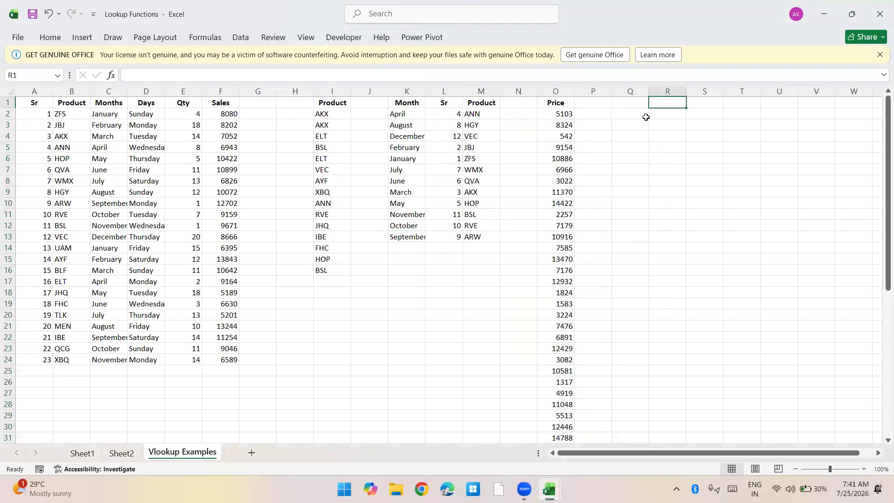
{"action": "key", "text": "Right"}
{"action": "type", "text": "0-500"}
{"action": "key", "text": "BackSpace"}
{"action": "key", "text": "BackSpace"}
{"action": "key", "text": "BackSpace"}
{"action": "type", "text": "4"}
{"action": "key", "text": "BackSpace"}
{"action": "type", "text": "500"}
{"action": "key", "text": "Return"}
{"action": "type", "text": "500"}
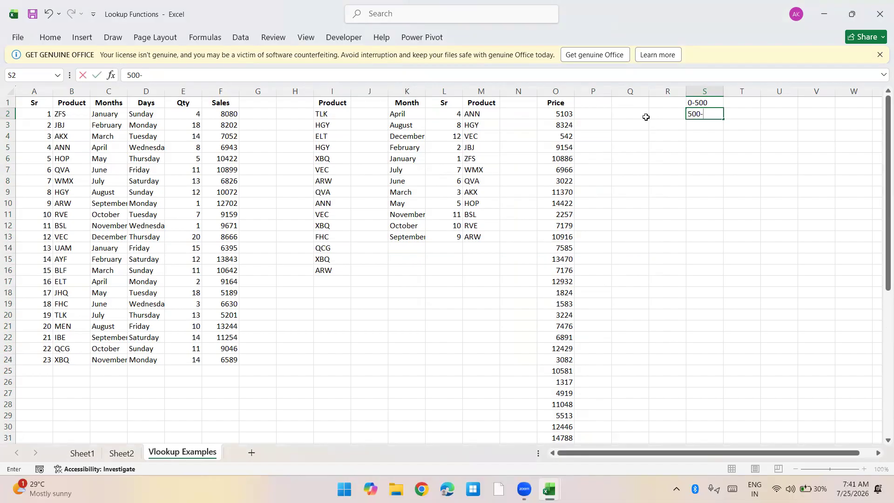
{"action": "type", "text": "-100"}
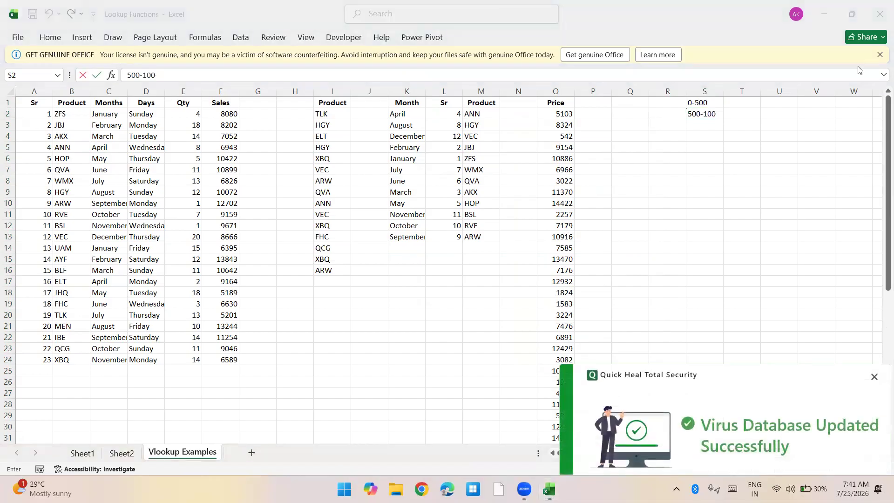
{"action": "left_click", "coordinate": [873, 376]}
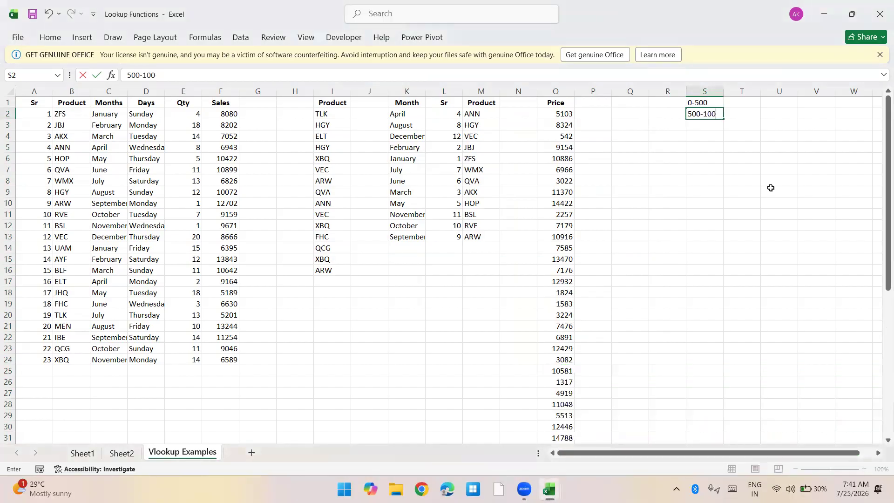
{"action": "type", "text": "0"}
{"action": "key", "text": "Return"}
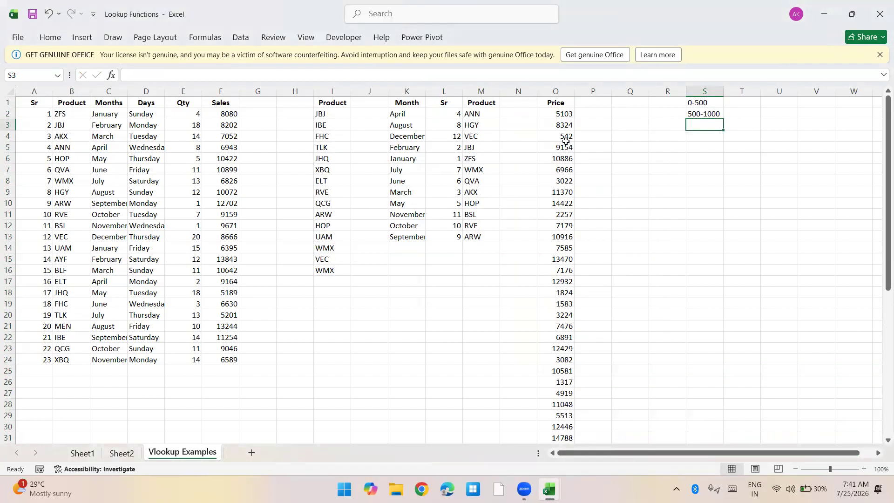
Step: Clear the two price bands from S1:S2
{"action": "left_click_drag", "start_coordinate": [565, 136], "coordinate": [596, 134]}
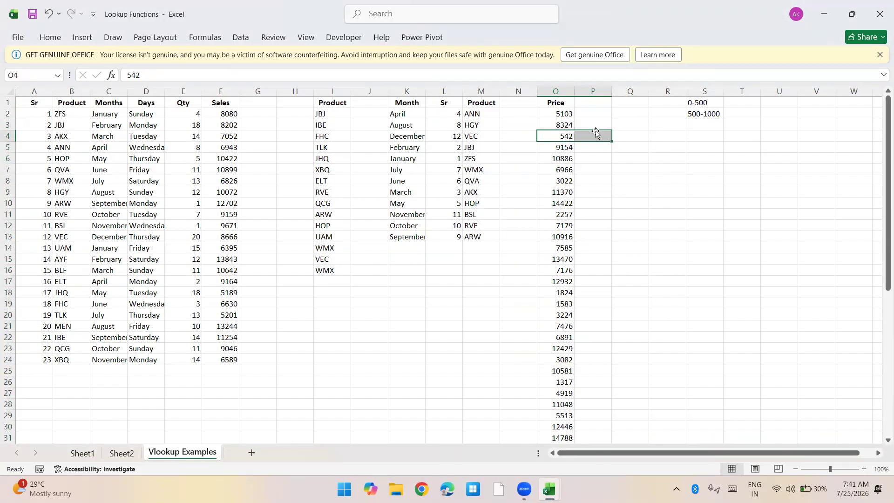
{"action": "left_click", "coordinate": [705, 103]}
{"action": "key", "text": "shift+Down"}
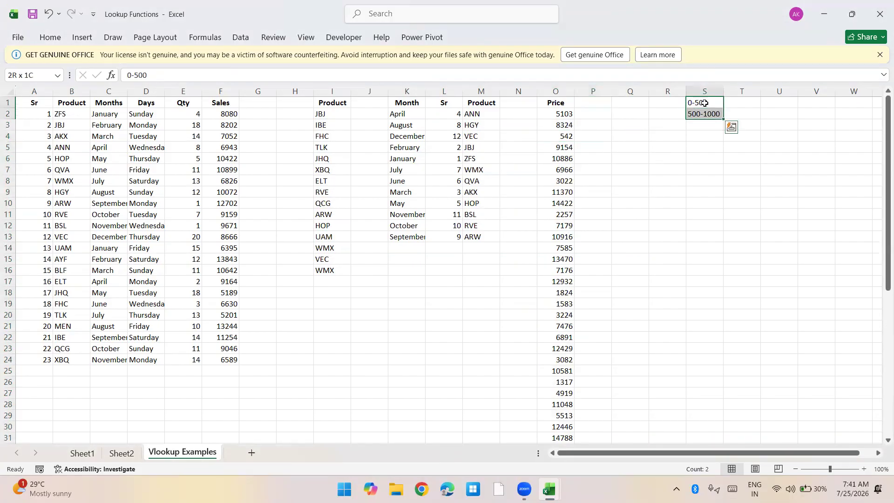
{"action": "key", "text": "Delete"}
Step: Create a range table below the month lookup with the headers Start, End and Range in J21:L21
{"action": "key", "text": "Down"}
{"action": "key", "text": "Down"}
{"action": "key", "text": "Down"}
{"action": "key", "text": "Down"}
{"action": "key", "text": "Down"}
{"action": "key", "text": "Down"}
{"action": "key", "text": "Down"}
{"action": "key", "text": "Down"}
{"action": "key", "text": "Down"}
{"action": "key", "text": "Down"}
{"action": "key", "text": "Down"}
{"action": "key", "text": "Down"}
{"action": "key", "text": "Down"}
{"action": "key", "text": "Down"}
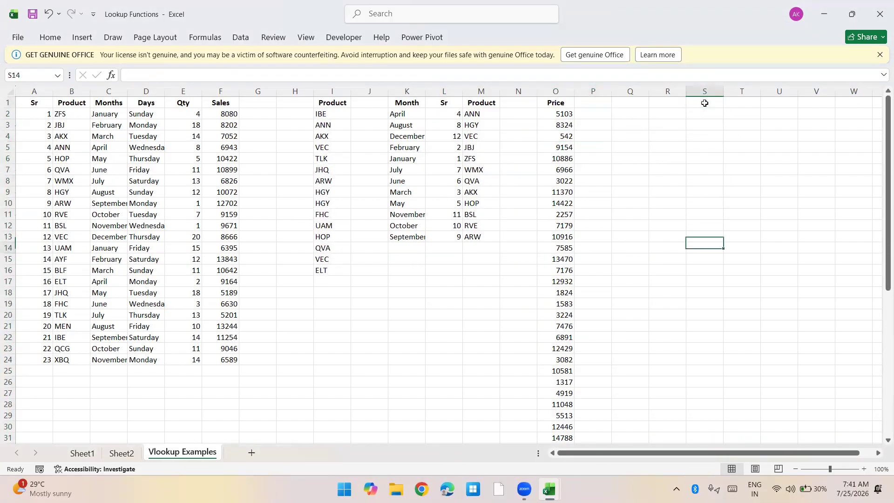
{"action": "key", "text": "Left"}
{"action": "key", "text": "Left"}
{"action": "key", "text": "Left"}
{"action": "key", "text": "Left"}
{"action": "key", "text": "Left"}
{"action": "key", "text": "Left"}
{"action": "key", "text": "Left"}
{"action": "key", "text": "Left"}
{"action": "key", "text": "Left"}
{"action": "key", "text": "Left"}
{"action": "key", "text": "Down"}
{"action": "key", "text": "Down"}
{"action": "key", "text": "Right"}
{"action": "key", "text": "Down"}
{"action": "key", "text": "Down"}
{"action": "key", "text": "Down"}
{"action": "key", "text": "Down"}
{"action": "key", "text": "Down"}
{"action": "key", "text": "Right"}
{"action": "key", "text": "Up"}
{"action": "key", "text": "Left"}
{"action": "type", "text": "Start"}
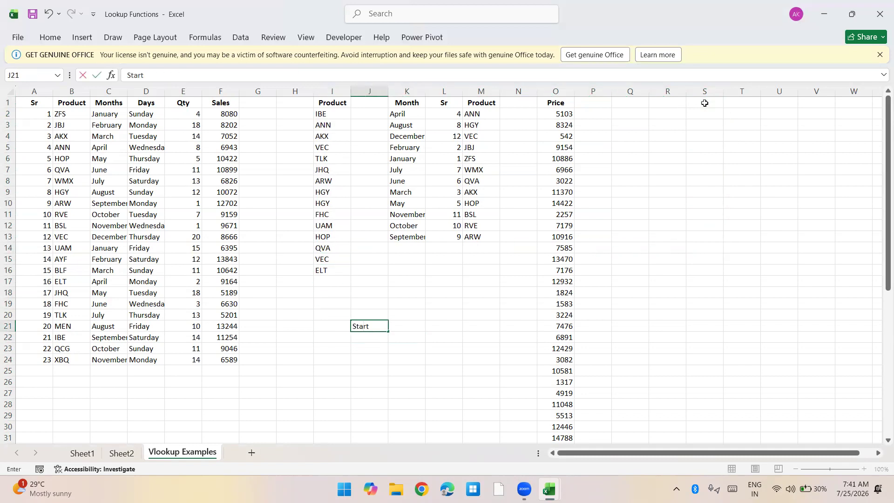
{"action": "key", "text": "Tab"}
{"action": "type", "text": "End"}
{"action": "key", "text": "Tab"}
{"action": "type", "text": "Range"}
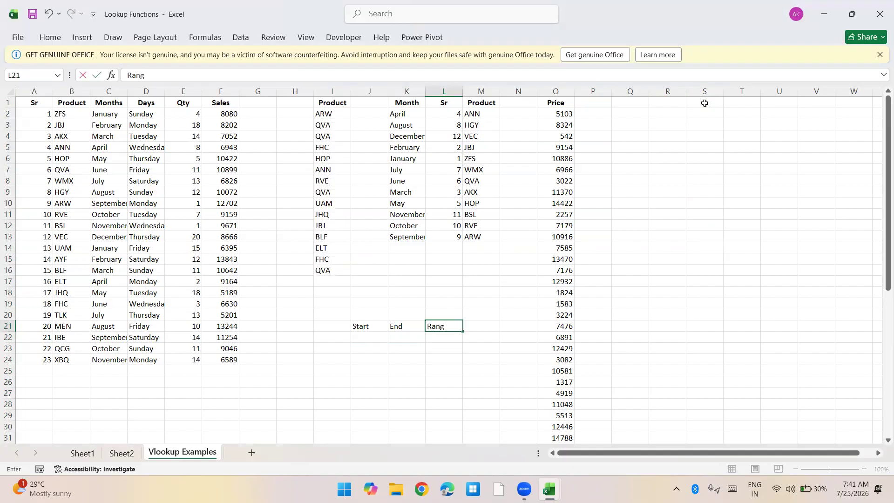
{"action": "key", "text": "Return"}
Step: Fill the first range row with Start 0 in J22 and the End formula =J22+500 in K22
{"action": "type", "text": "0"}
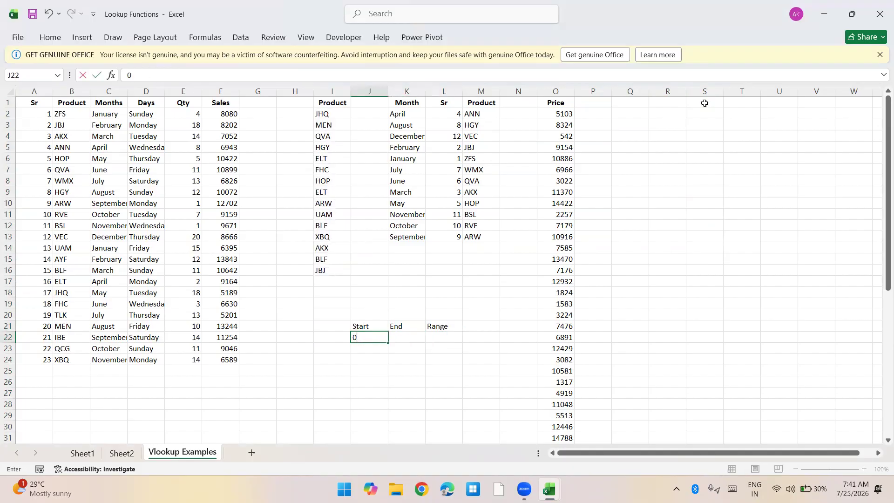
{"action": "key", "text": "Tab"}
{"action": "type", "text": "500"}
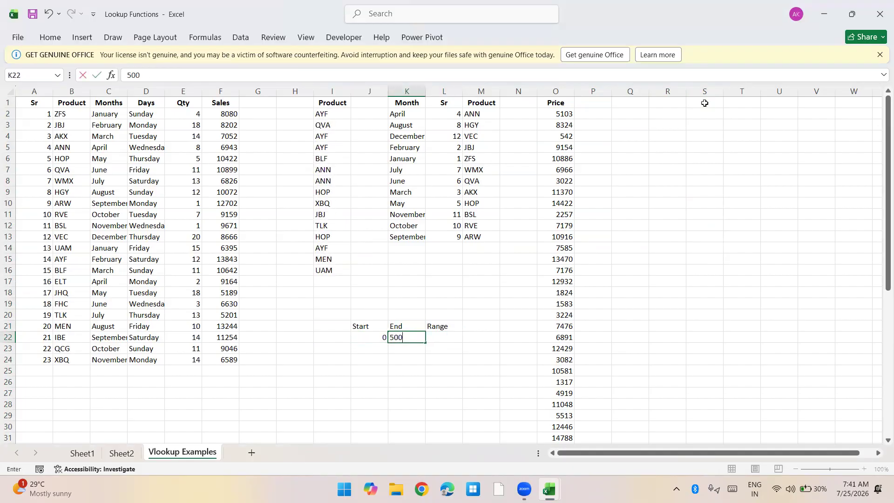
{"action": "key", "text": "Tab"}
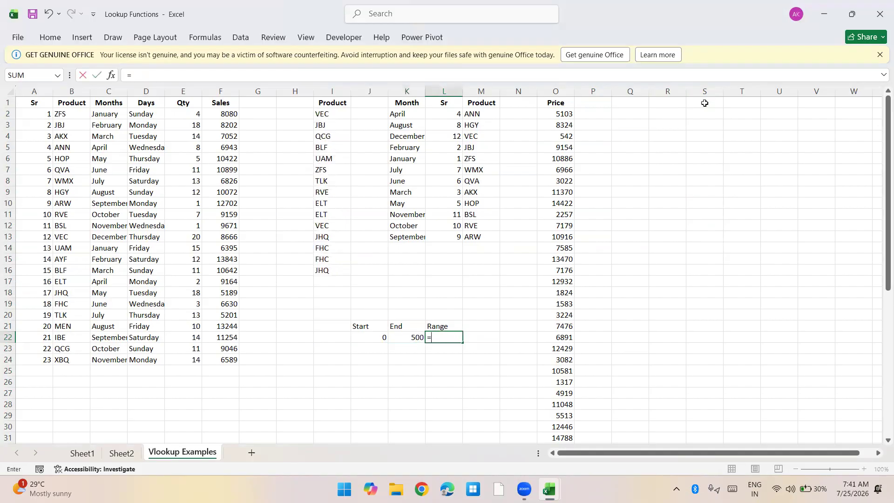
{"action": "key", "text": "Left"}
{"action": "type", "text": "="}
{"action": "key", "text": "Left"}
{"action": "type", "text": "+500"}
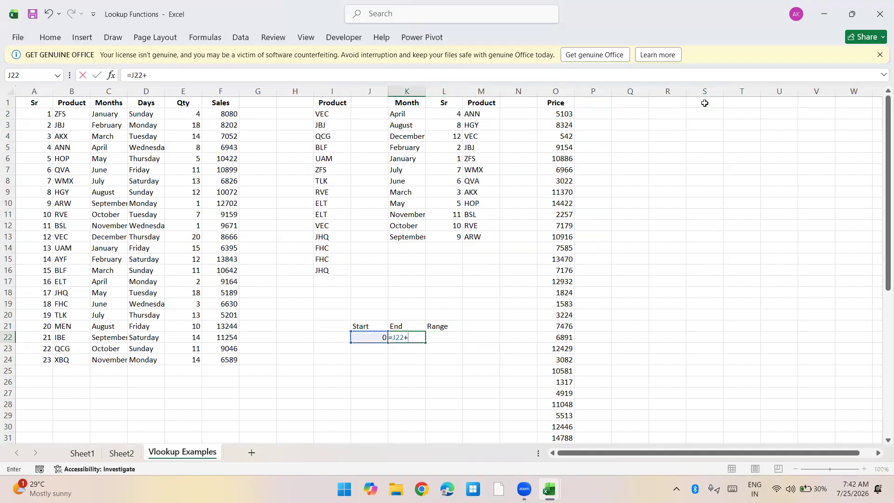
{"action": "key", "text": "Tab"}
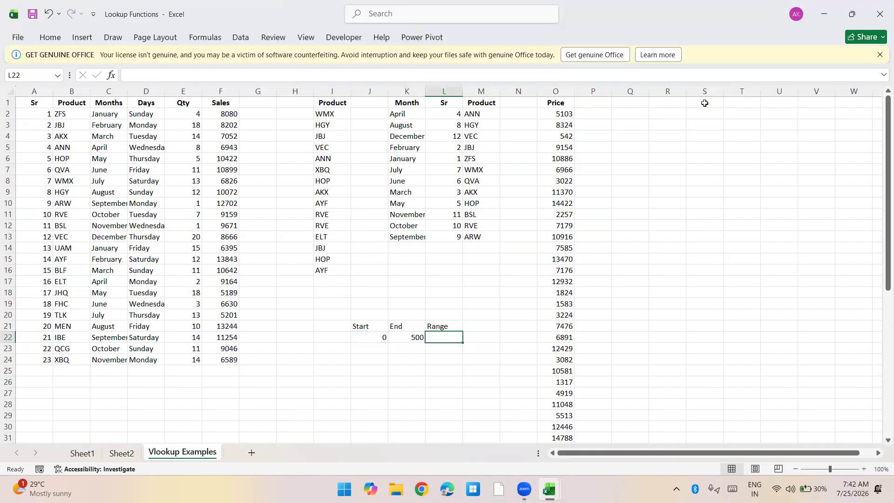
Step: Build the first Range label in L22 by joining Start and End with a hyphen using =J22&"-"&K22
{"action": "type", "text": "="}
{"action": "key", "text": "Left"}
{"action": "key", "text": "Left"}
{"action": "type", "text": "&\"-\"&"}
{"action": "key", "text": "Left"}
{"action": "key", "text": "Return"}
Step: Link the second row's Start in J23 to the previous End with =K22 and set its End in K23 to =J23+500
{"action": "key", "text": "Up"}
{"action": "key", "text": "Down"}
{"action": "type", "text": "="}
{"action": "key", "text": "Up"}
{"action": "key", "text": "Right"}
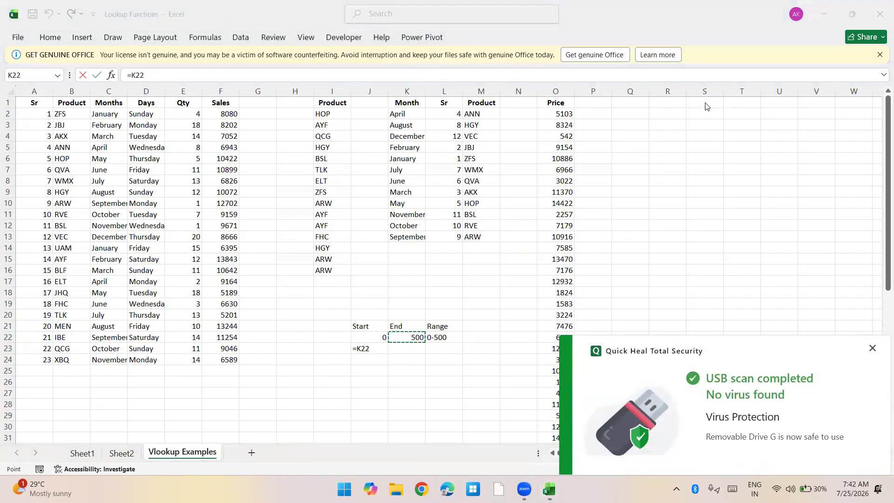
{"action": "left_click", "coordinate": [872, 348]}
{"action": "key", "text": "Tab"}
{"action": "type", "text": "="}
{"action": "key", "text": "Left"}
{"action": "type", "text": "+500"}
{"action": "key", "text": "ctrl+Return"}
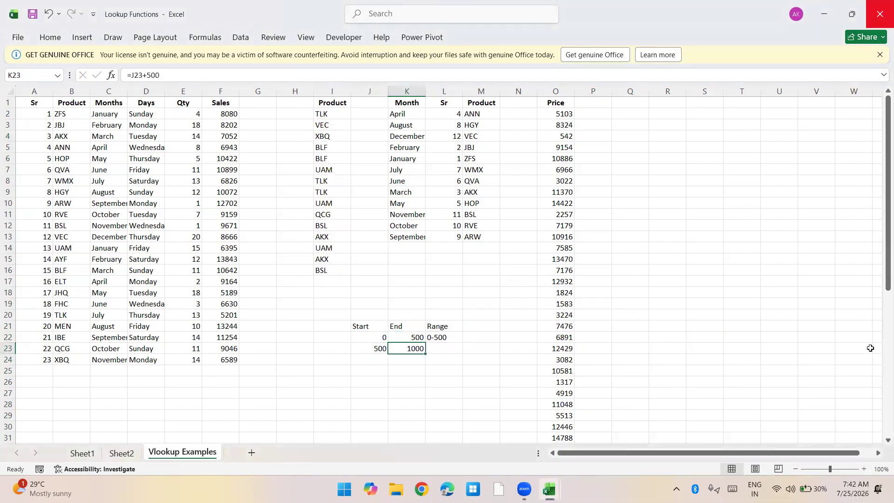
{"action": "key", "text": "ctrl+z"}
{"action": "key", "text": "ctrl+y"}
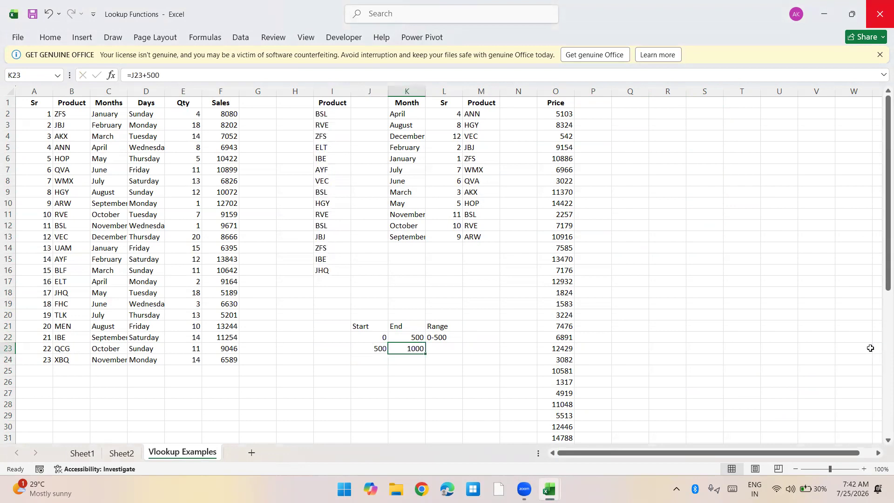
Step: Copy the Range label formula into L23 and fill the J23:L23 formulas down through row 38
{"action": "key", "text": "Right"}
{"action": "key", "text": "ctrl+d"}
{"action": "key", "text": "Left"}
{"action": "key", "text": "Left"}
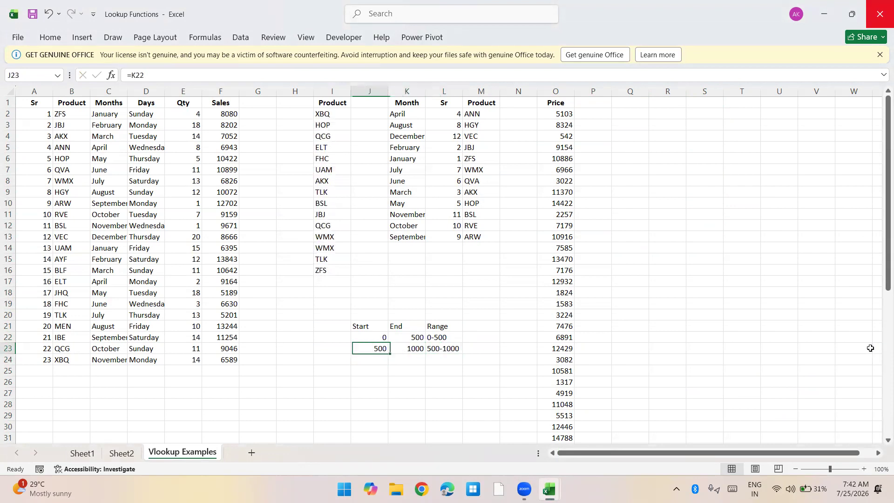
{"action": "key", "text": "shift+Right"}
{"action": "key", "text": "shift+Right"}
{"action": "key", "text": "shift+Down"}
{"action": "key", "text": "shift+Down"}
{"action": "key", "text": "shift+Down"}
{"action": "key", "text": "shift+Down"}
{"action": "key", "text": "shift+Down"}
{"action": "key", "text": "shift+Down"}
{"action": "key", "text": "shift+Down"}
{"action": "key", "text": "shift+Down"}
{"action": "key", "text": "shift+Down"}
{"action": "key", "text": "shift+Down"}
{"action": "key", "text": "shift+Down"}
{"action": "key", "text": "shift+Down"}
{"action": "key", "text": "shift+Down"}
{"action": "key", "text": "shift+Down"}
{"action": "key", "text": "shift+Down"}
{"action": "key", "text": "ctrl+d"}
Step: Extend the range table by copying the formulas in J38:L38 down through row 48
{"action": "key", "text": "ctrl+Down"}
{"action": "key", "text": "shift+Right"}
{"action": "key", "text": "shift+Right"}
{"action": "key", "text": "ctrl+c"}
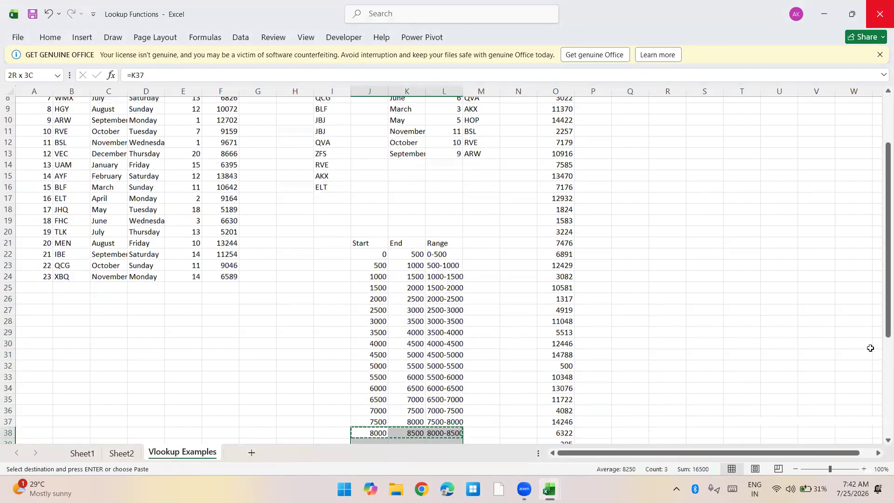
{"action": "key", "text": "shift+Down"}
{"action": "key", "text": "shift+Down"}
{"action": "key", "text": "shift+Down"}
{"action": "key", "text": "shift+Down"}
{"action": "key", "text": "shift+Down"}
{"action": "key", "text": "shift+Down"}
{"action": "key", "text": "shift+Down"}
{"action": "key", "text": "shift+Down"}
{"action": "key", "text": "shift+Down"}
{"action": "key", "text": "shift+Down"}
{"action": "key", "text": "Return"}
Step: Clear the End and Range cells in row 48 and label that last range Above 13000 in L48
{"action": "key", "text": "ctrl+Down"}
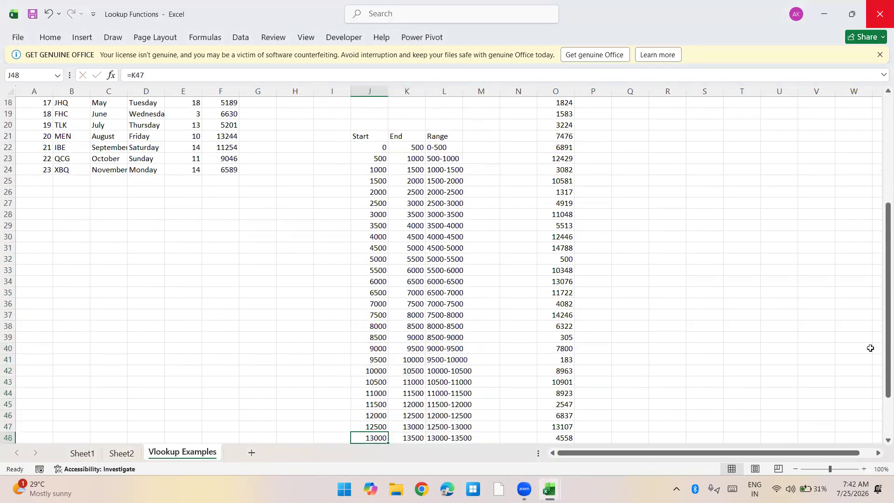
{"action": "key", "text": "shift+Right"}
{"action": "key", "text": "shift+Right"}
{"action": "key", "text": "Right"}
{"action": "key", "text": "shift+Right"}
{"action": "key", "text": "shift+Right"}
{"action": "key", "text": "shift+Left"}
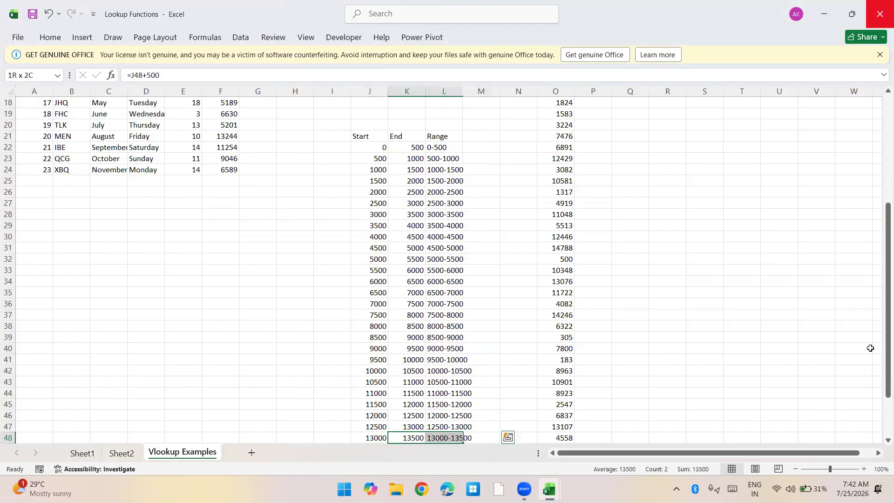
{"action": "key", "text": "Delete"}
{"action": "key", "text": "Right"}
{"action": "type", "text": "Above 12500"}
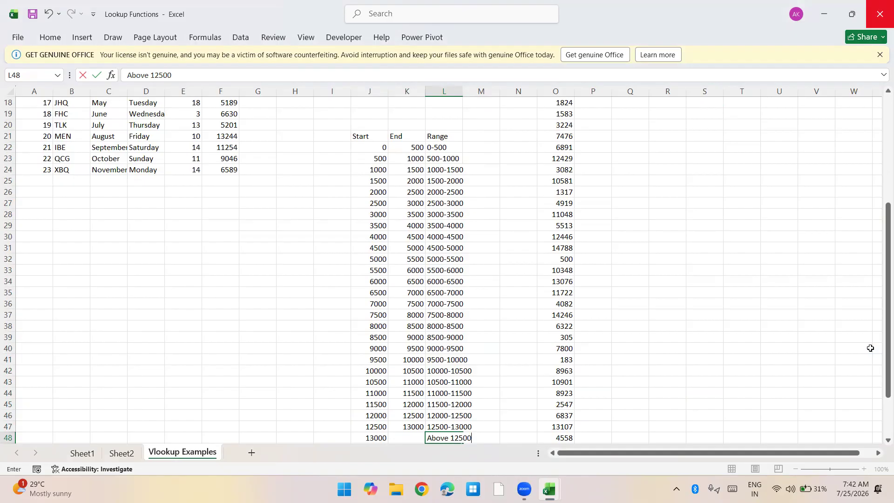
{"action": "key", "text": "Escape"}
{"action": "type", "text": "Above "}
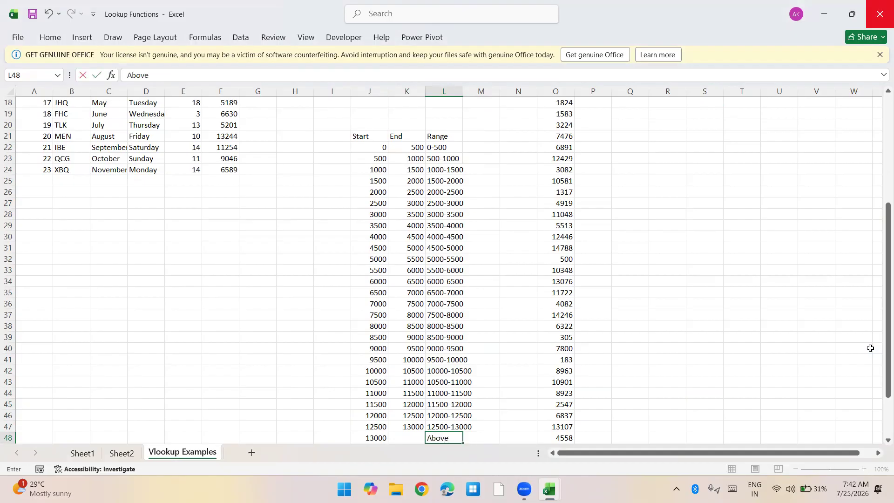
{"action": "type", "text": "13000"}
{"action": "key", "text": "Return"}
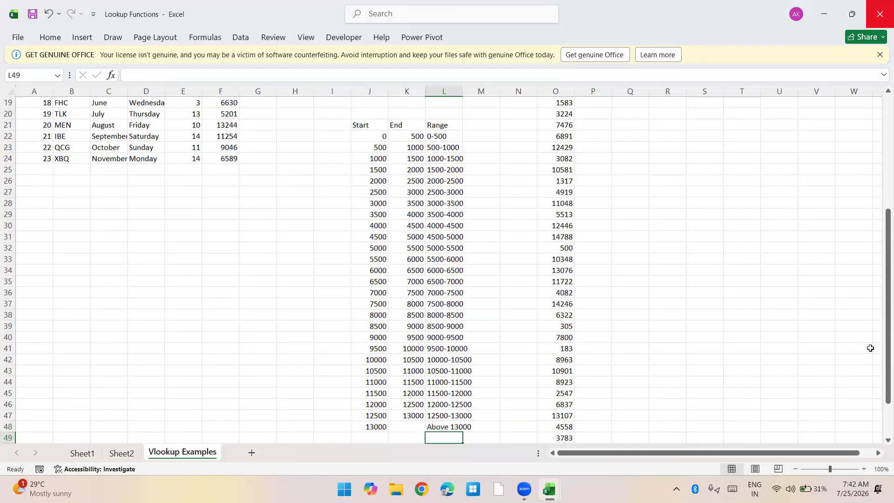
Step: Add the header Range in P1 beside the Price column
{"action": "key", "text": "Up"}
{"action": "key", "text": "Right"}
{"action": "key", "text": "Right"}
{"action": "key", "text": "Right"}
{"action": "key", "text": "ctrl+Up"}
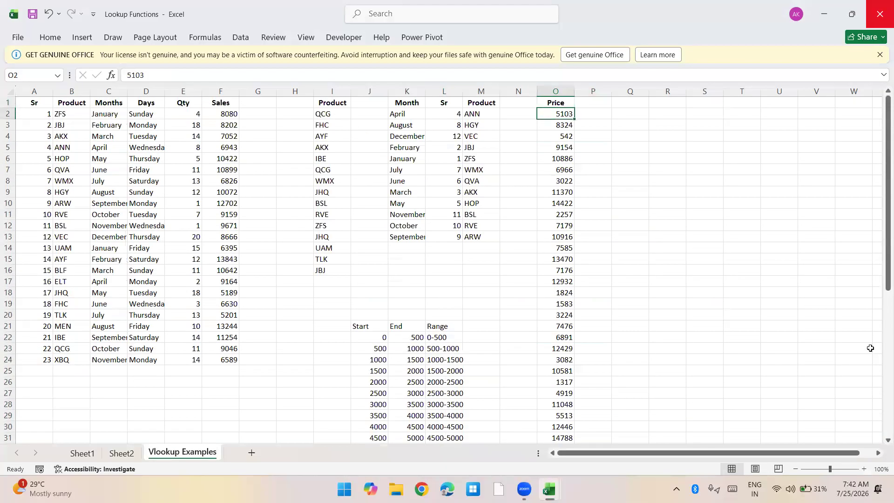
{"action": "key", "text": "Right"}
{"action": "type", "text": "Range"}
{"action": "key", "text": "Return"}
Step: Look up the first price's range in P2 with the exact-match formula =VLOOKUP(O2,$J$21:$L$48,2,0)
{"action": "type", "text": "=vl"}
{"action": "key", "text": "Tab"}
{"action": "key", "text": "Left"}
{"action": "type", "text": ","}
{"action": "key", "text": "Left"}
{"action": "key", "text": "Left"}
{"action": "key", "text": "Left"}
{"action": "key", "text": "Left"}
{"action": "key", "text": "Left"}
{"action": "key", "text": "Left"}
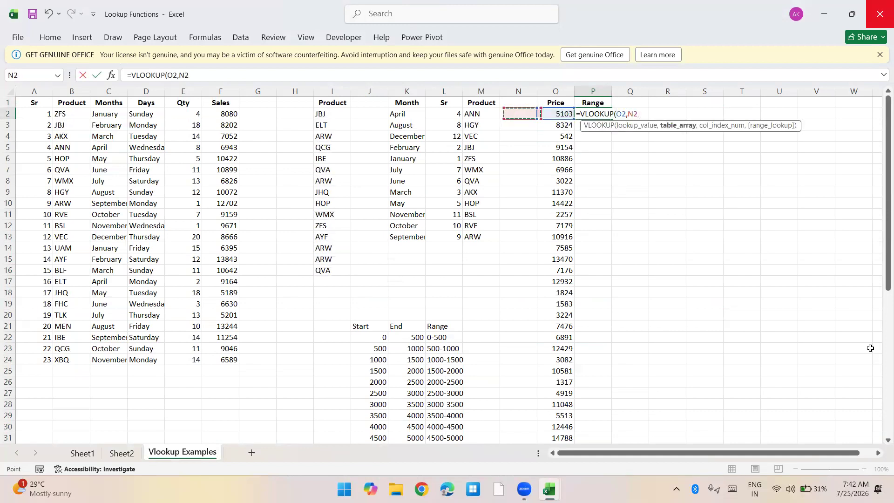
{"action": "key", "text": "ctrl+Down"}
{"action": "key", "text": "ctrl+shift+Right"}
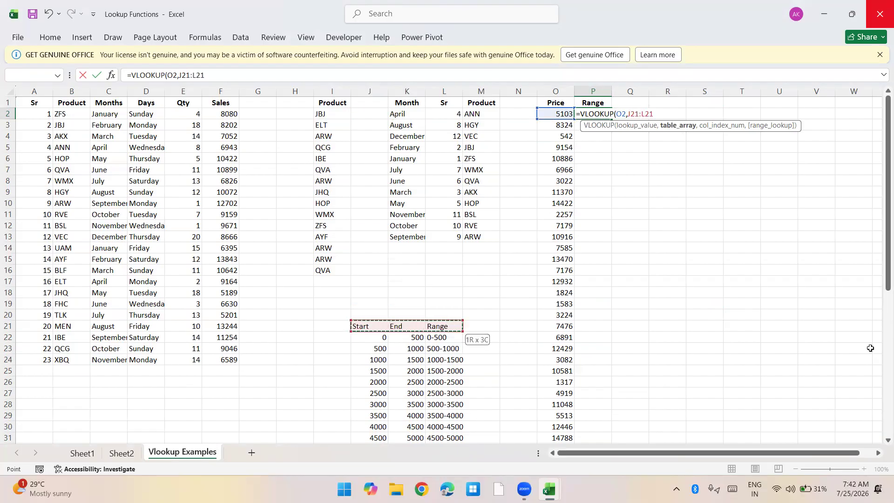
{"action": "key", "text": "ctrl+shift+Down"}
{"action": "key", "text": "F4"}
{"action": "type", "text": ",2,"}
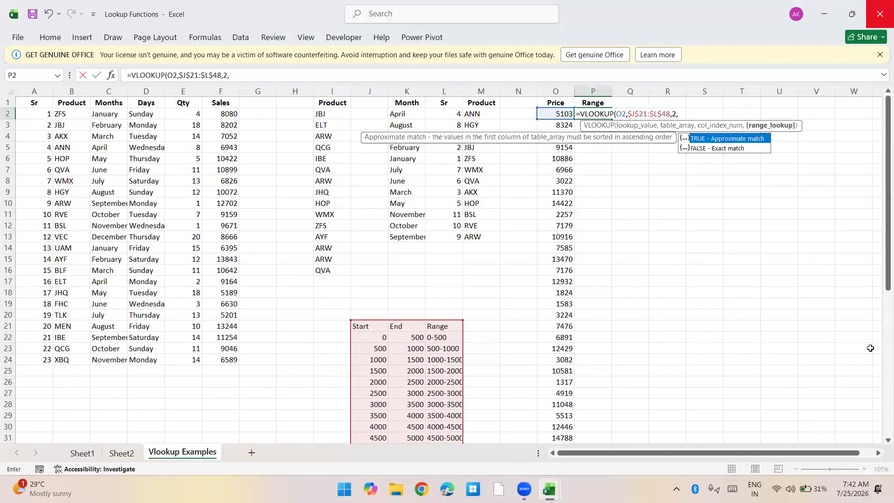
{"action": "type", "text": "0)"}
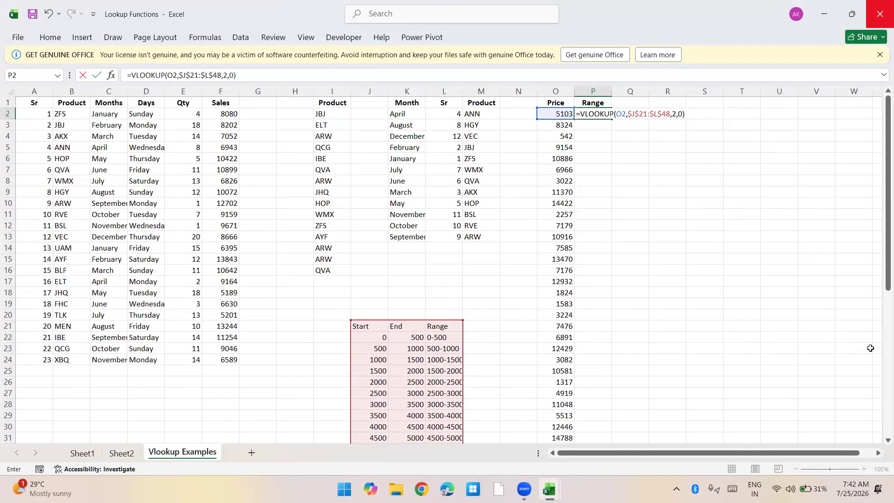
{"action": "key", "text": "BackSpace"}
{"action": "key", "text": "BackSpace"}
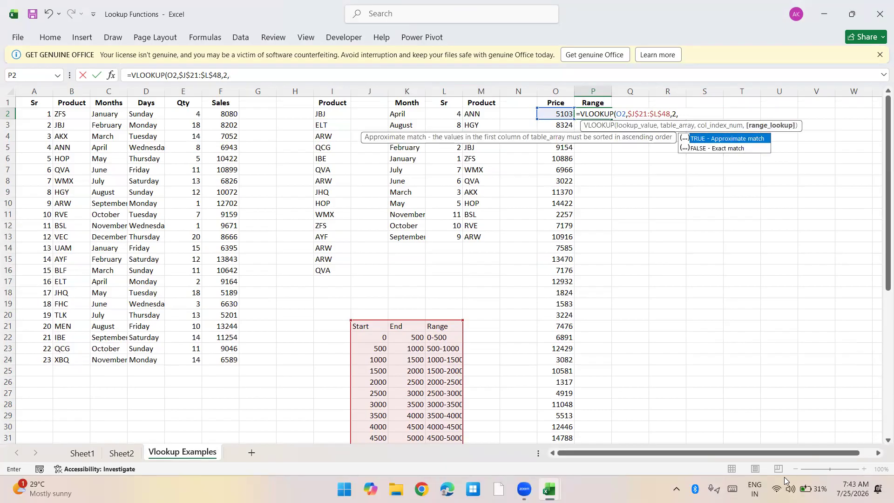
{"action": "type", "text": "0)"}
{"action": "key", "text": "Return"}
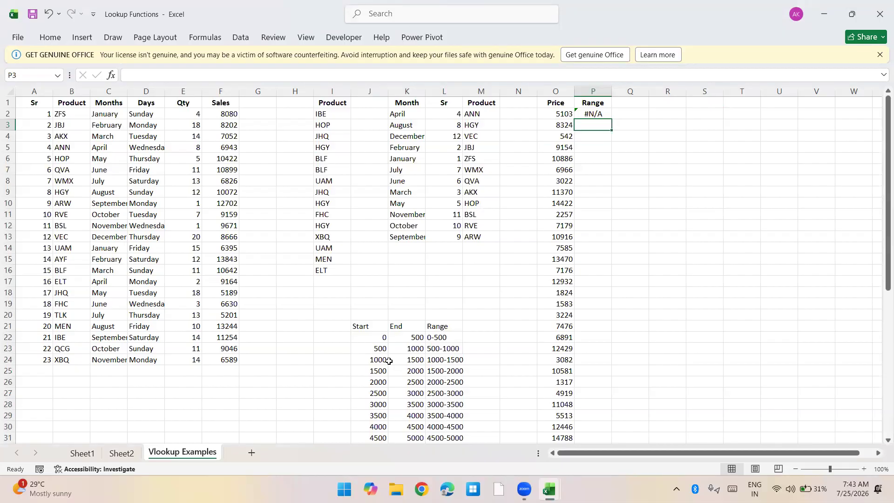
Step: Change the column index of the VLOOKUP in P2 to 1
{"action": "key", "text": "Up"}
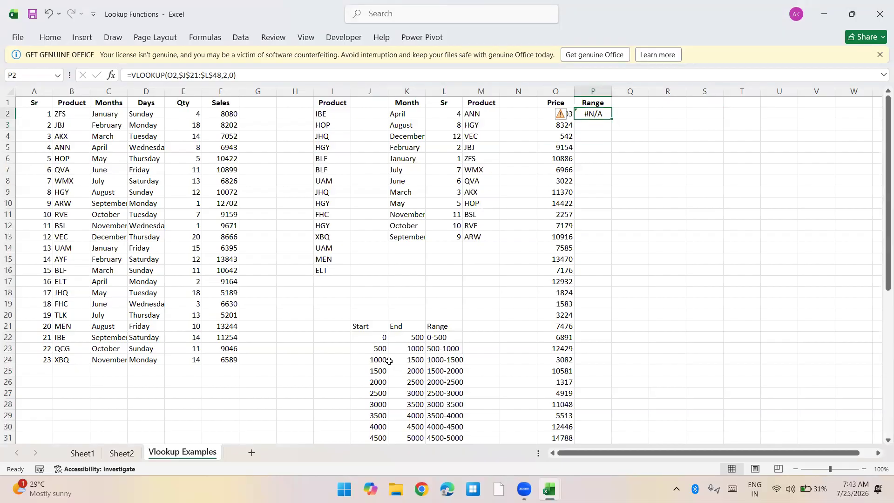
{"action": "left_click", "coordinate": [566, 137]}
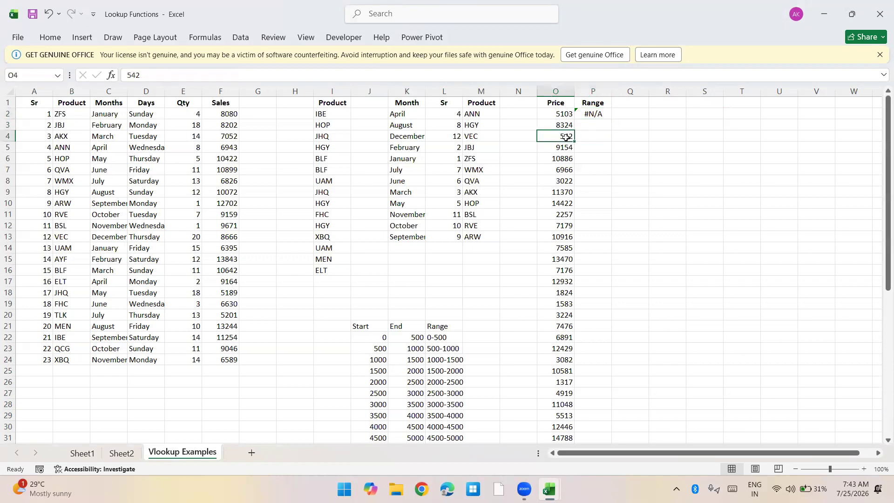
{"action": "left_click", "coordinate": [384, 336]}
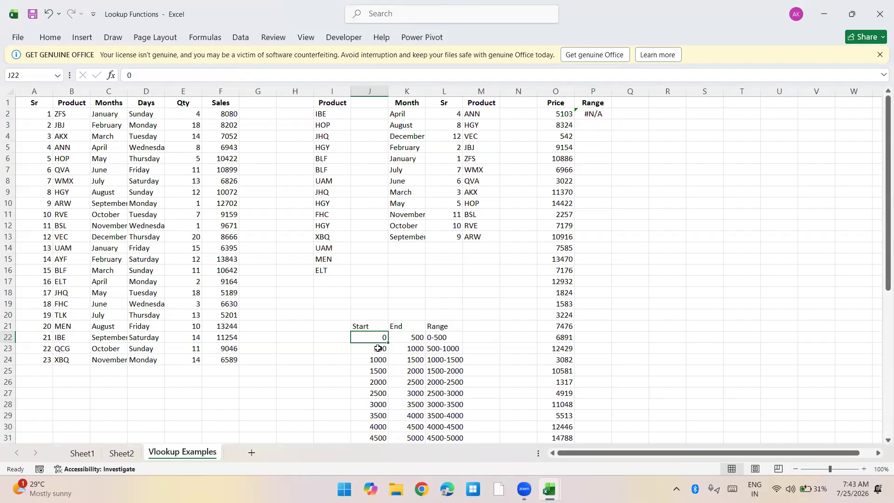
{"action": "key", "text": "F2"}
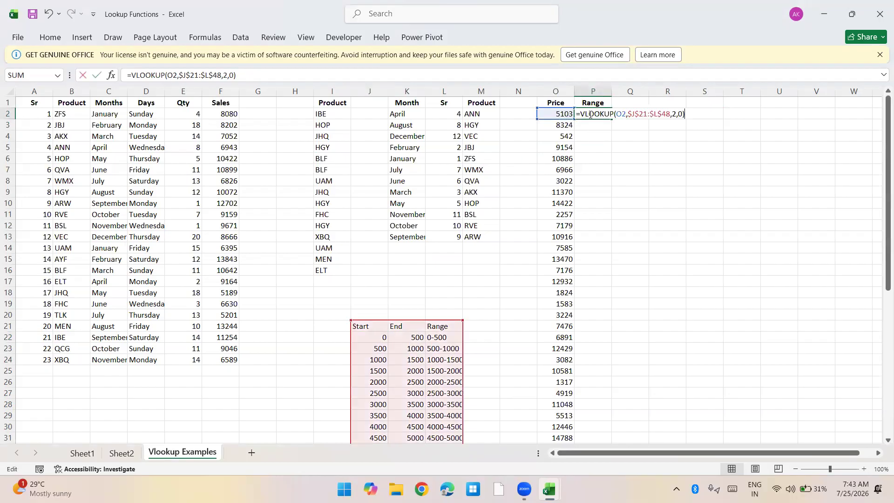
{"action": "key", "text": "Left"}
{"action": "key", "text": "Left"}
{"action": "key", "text": "Left"}
{"action": "key", "text": "shift+Left"}
{"action": "type", "text": "3"}
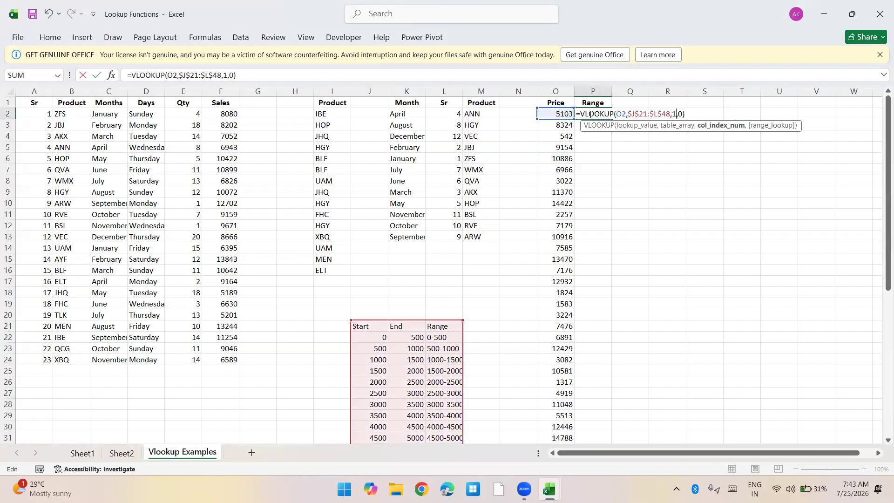
{"action": "key", "text": "Return"}
{"action": "key", "text": "Up"}
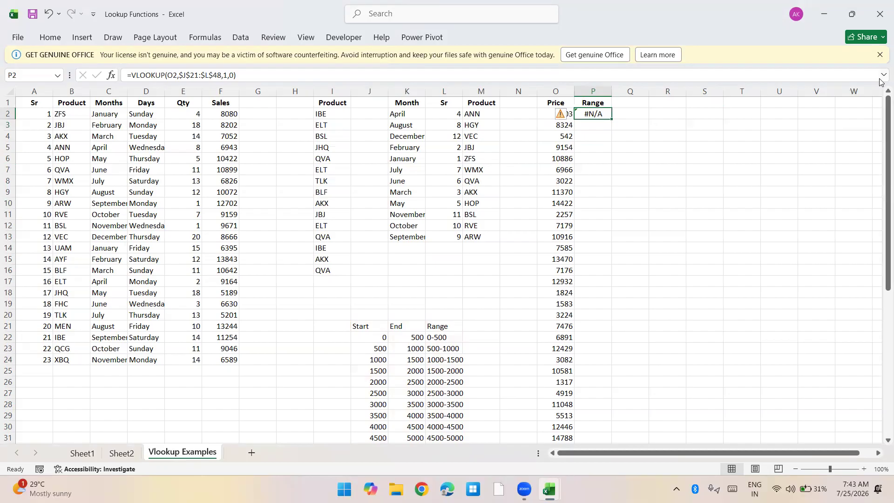
Step: Set the P2 VLOOKUP to return column 3 with approximate match 1
{"action": "key", "text": "F2"}
{"action": "key", "text": "Left"}
{"action": "key", "text": "Left"}
{"action": "key", "text": "Left"}
{"action": "key", "text": "shift+Left"}
{"action": "type", "text": "3"}
{"action": "key", "text": "Right"}
{"action": "key", "text": "shift+Right"}
{"action": "type", "text": "1"}
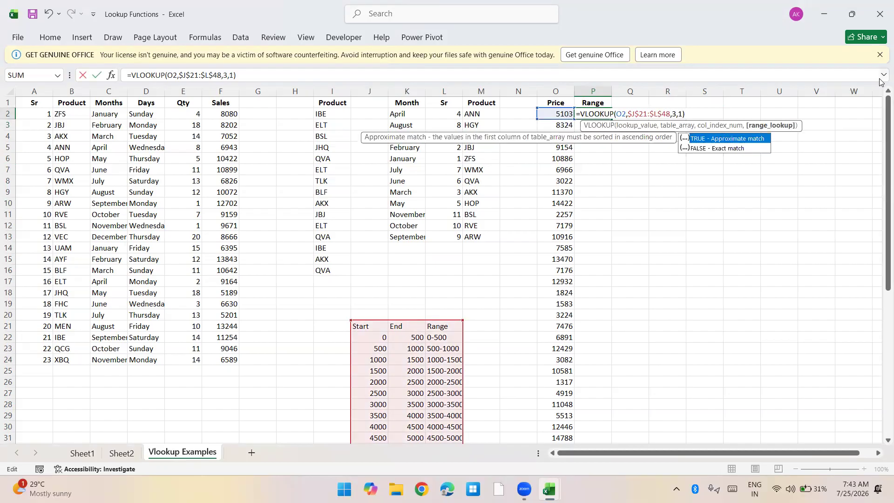
{"action": "key", "text": "Right"}
{"action": "key", "text": "Return"}
Step: Copy the VLOOKUP formula from P2 down the Range column for every price
{"action": "key", "text": "Up"}
{"action": "key", "text": "ctrl+c"}
{"action": "key", "text": "Left"}
{"action": "key", "text": "ctrl+Down"}
{"action": "key", "text": "Right"}
{"action": "key", "text": "ctrl+shift+Up"}
{"action": "key", "text": "Return"}
Step: Paste the prices in the Price column over themselves as values
{"action": "key", "text": "Left"}
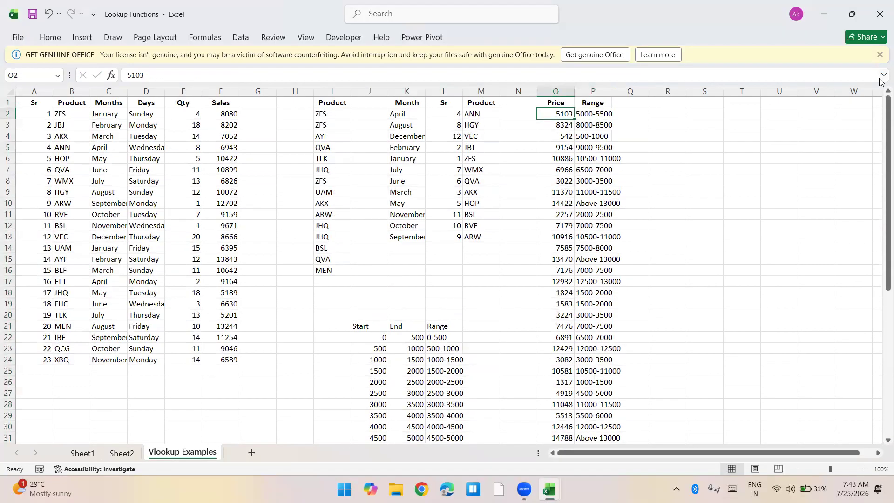
{"action": "key", "text": "ctrl+shift+Down"}
{"action": "key", "text": "ctrl+c"}
{"action": "key", "text": "ctrl+alt+v"}
{"action": "key", "text": "v"}
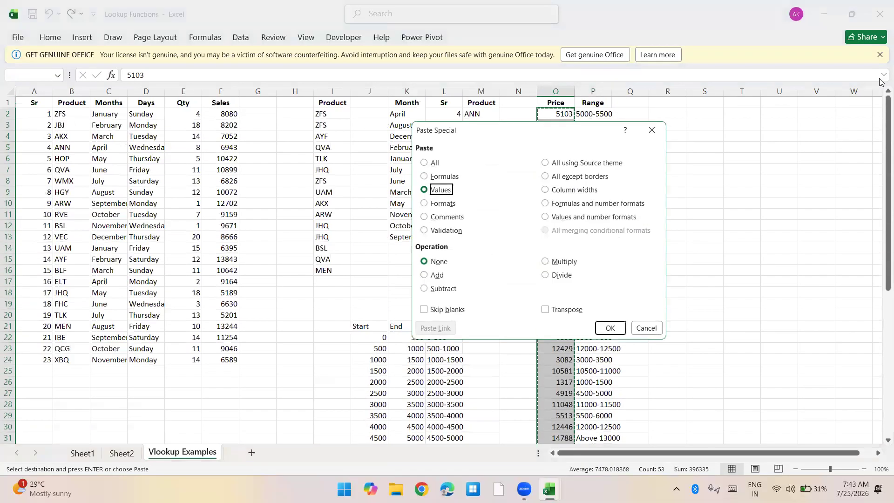
{"action": "key", "text": "Return"}
{"action": "key", "text": "Escape"}
{"action": "key", "text": "Right"}
{"action": "key", "text": "Down"}
{"action": "key", "text": "Down"}
{"action": "key", "text": "Left"}
{"action": "key", "text": "Left"}
{"action": "key", "text": "Up"}
{"action": "key", "text": "Up"}
{"action": "key", "text": "Up"}
{"action": "key", "text": "Right"}
{"action": "key", "text": "Right"}
{"action": "key", "text": "Down"}
{"action": "key", "text": "Left"}
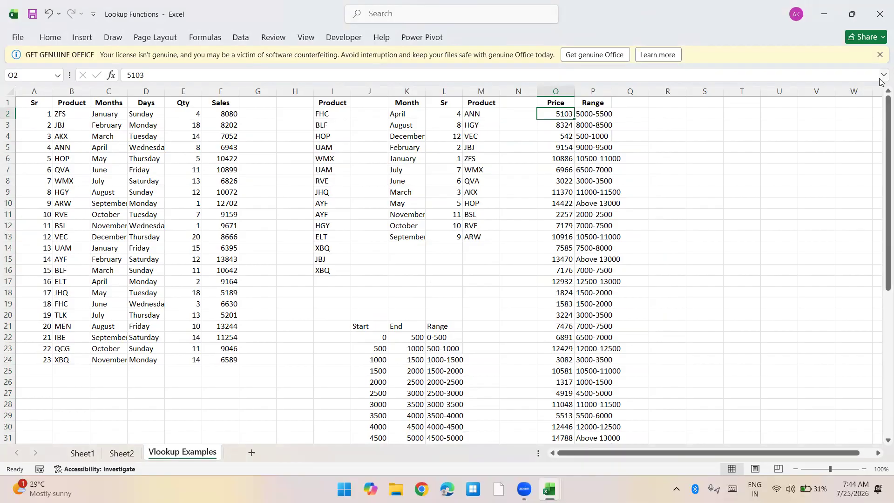
{"action": "key", "text": "ctrl+Left"}
{"action": "key", "text": "ctrl+Left"}
{"action": "key", "text": "ctrl+Left"}
{"action": "key", "text": "ctrl+Left"}
{"action": "key", "text": "ctrl+Left"}
{"action": "key", "text": "Up"}
{"action": "key", "text": "ctrl+shift+Right"}
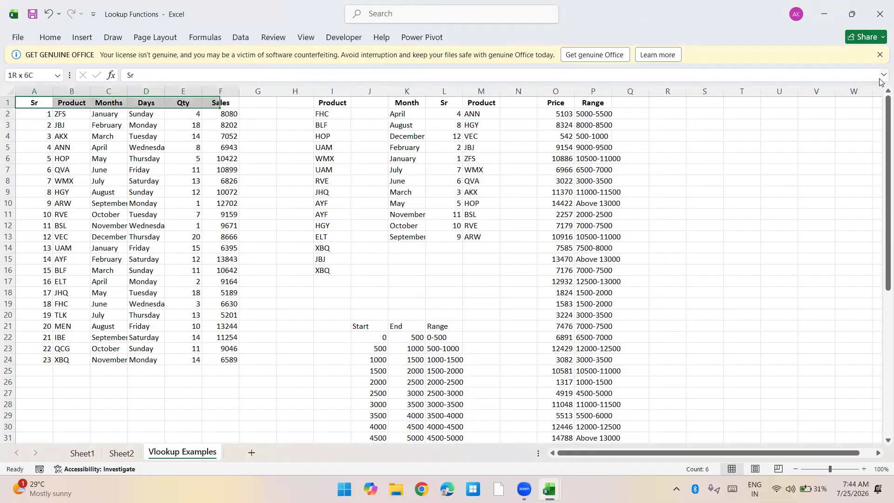
{"action": "key", "text": "ctrl+shift+Down"}
{"action": "key", "text": "shift+Left"}
{"action": "key", "text": "shift+Left"}
{"action": "key", "text": "shift+Left"}
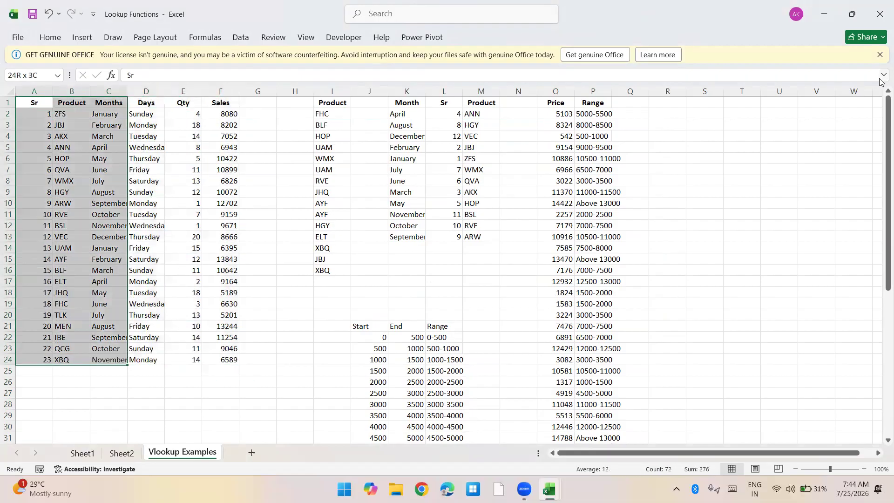
{"action": "key", "text": "Right"}
{"action": "key", "text": "ctrl+shift+Down"}
{"action": "key", "text": "Right"}
{"action": "key", "text": "Right"}
{"action": "key", "text": "ctrl+Right"}
{"action": "key", "text": "ctrl+Right"}
{"action": "key", "text": "Left"}
Step: Copy the header row A1:F1 of the data table and paste it starting at S1
{"action": "key", "text": "ctrl+Left"}
{"action": "key", "text": "ctrl+Left"}
{"action": "key", "text": "ctrl+shift+Right"}
{"action": "key", "text": "ctrl+c"}
{"action": "key", "text": "ctrl+Right"}
{"action": "key", "text": "ctrl+Right"}
{"action": "key", "text": "Right"}
{"action": "key", "text": "Right"}
{"action": "key", "text": "Right"}
{"action": "key", "text": "Right"}
{"action": "key", "text": "Right"}
{"action": "key", "text": "Right"}
{"action": "key", "text": "Right"}
{"action": "key", "text": "Right"}
{"action": "key", "text": "Right"}
{"action": "key", "text": "Right"}
{"action": "key", "text": "Return"}
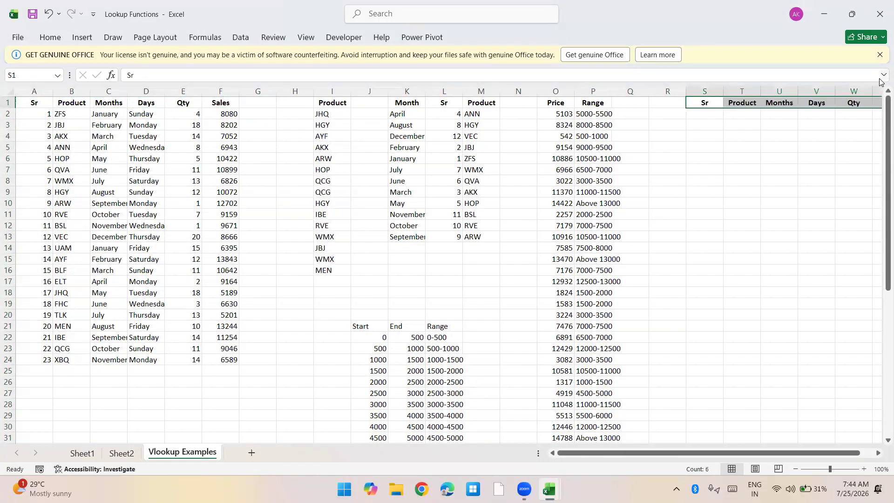
Step: Enter =RANDBETWEEN(1,30) in S2 under the new Sr header
{"action": "key", "text": "Down"}
{"action": "type", "text": "=rand"}
{"action": "key", "text": "Down"}
{"action": "key", "text": "Down"}
{"action": "key", "text": "Tab"}
{"action": "type", "text": "1,13"}
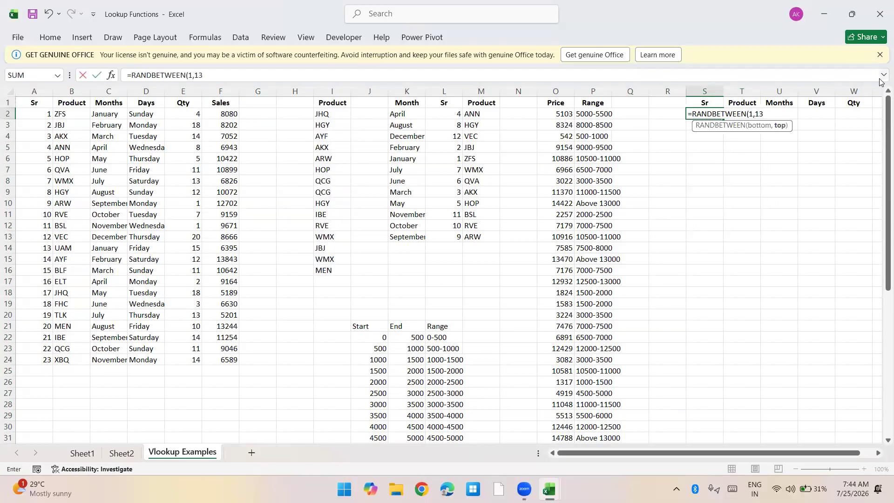
{"action": "key", "text": "BackSpace"}
{"action": "key", "text": "BackSpace"}
{"action": "type", "text": "30"}
{"action": "key", "text": "ctrl+Return"}
Step: Fill the RANDBETWEEN formula from S2 down through S16
{"action": "key", "text": "shift+Down"}
{"action": "key", "text": "shift+Down"}
{"action": "key", "text": "shift+Down"}
{"action": "key", "text": "shift+Down"}
{"action": "key", "text": "shift+Down"}
{"action": "key", "text": "shift+Down"}
{"action": "key", "text": "shift+Down"}
{"action": "key", "text": "shift+Down"}
{"action": "key", "text": "shift+Down"}
{"action": "key", "text": "shift+Down"}
{"action": "key", "text": "shift+Down"}
{"action": "key", "text": "shift+Down"}
{"action": "key", "text": "shift+Down"}
{"action": "key", "text": "shift+Down"}
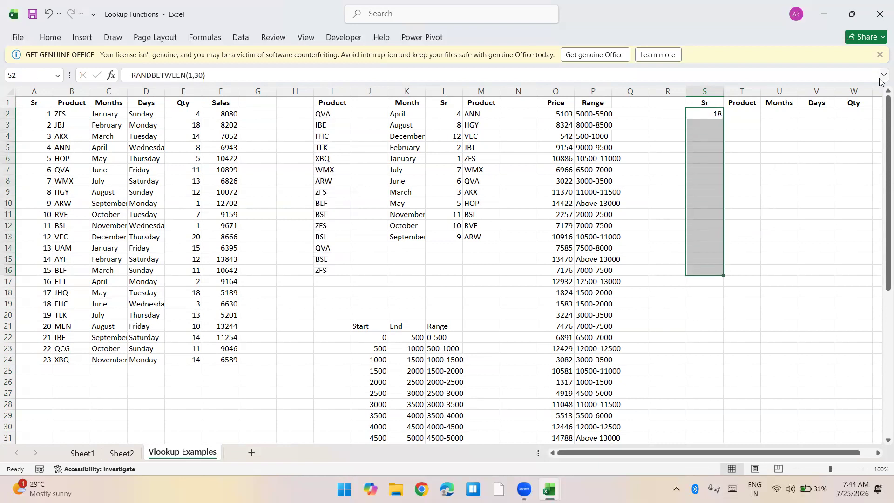
{"action": "key", "text": "ctrl+d"}
Step: Replace the random number formulas in S2:S16 with their values
{"action": "key", "text": "ctrl+c"}
{"action": "key", "text": "ctrl+alt+v"}
{"action": "key", "text": "v"}
{"action": "key", "text": "Return"}
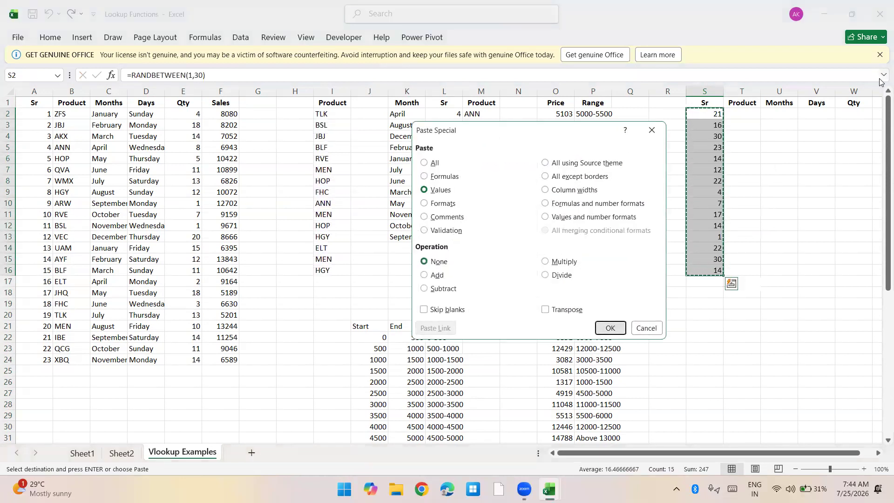
Step: Start a VLOOKUP in T2 with lookup value $S2 and table array $A$1:$F$24
{"action": "key", "text": "Right"}
{"action": "type", "text": "=VLOOKUP("}
{"action": "key", "text": "Left"}
{"action": "key", "text": "F4"}
{"action": "key", "text": "F4"}
{"action": "key", "text": "F4"}
{"action": "key", "text": "F4"}
{"action": "key", "text": "F4"}
{"action": "type", "text": ","}
{"action": "key", "text": "Left"}
{"action": "key", "text": "Home"}
{"action": "key", "text": "Up"}
{"action": "key", "text": "ctrl+shift+Right"}
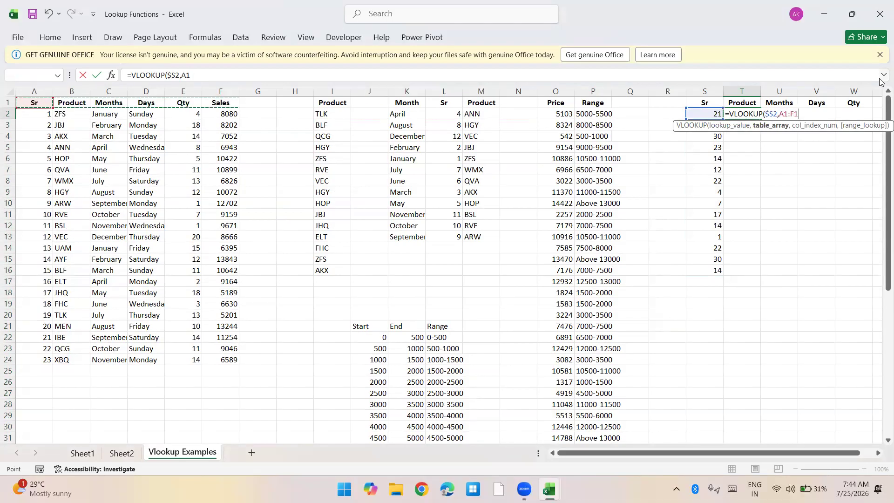
{"action": "key", "text": "ctrl+shift+Down"}
{"action": "key", "text": "F4"}
Step: Complete the T2 VLOOKUP with COLUMN(B1) as the column index and 0 for exact match
{"action": "type", "text": ",colum"}
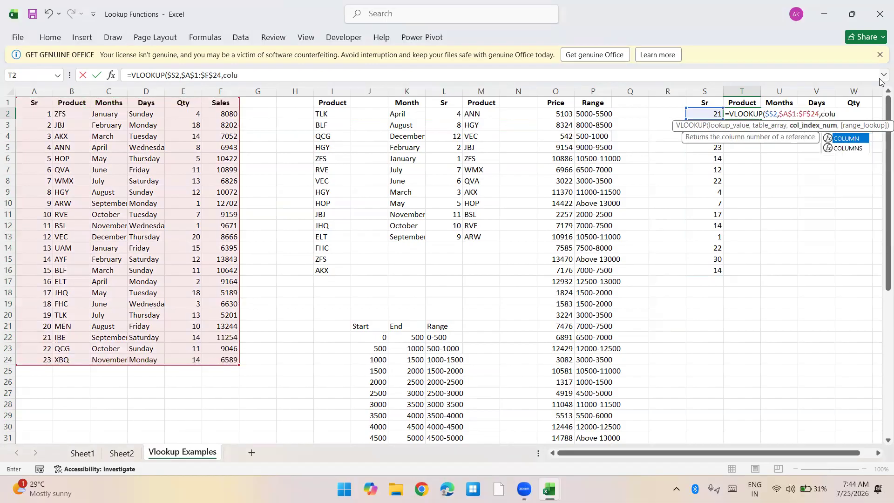
{"action": "key", "text": "Tab"}
{"action": "type", "text": "b1"}
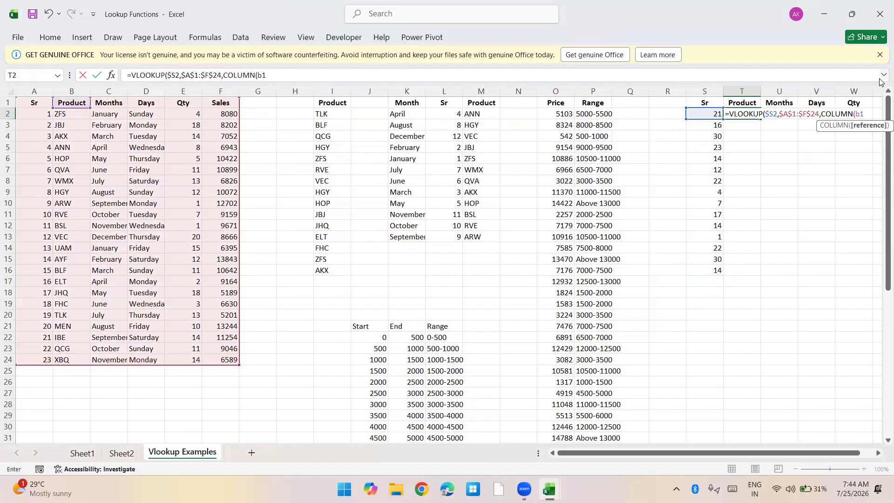
{"action": "type", "text": "),0)"}
{"action": "key", "text": "Return"}
{"action": "key", "text": "Up"}
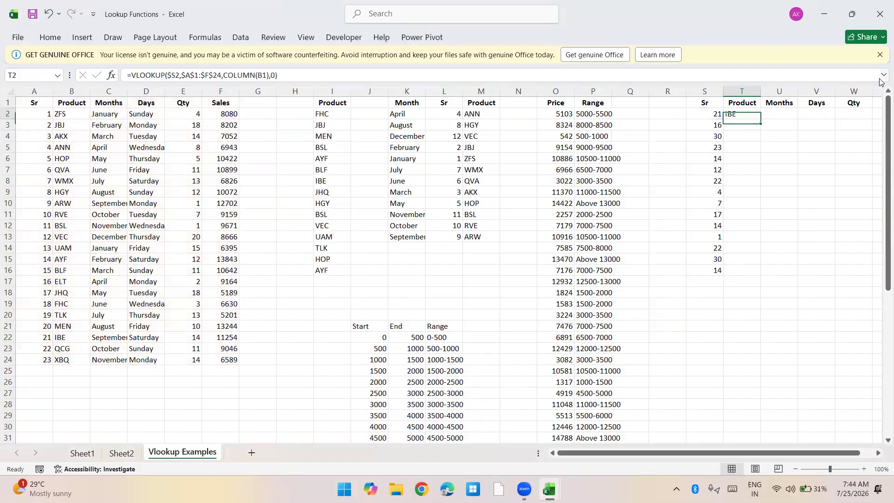
Step: Copy the VLOOKUP formula from T2 across the row to the Sales column
{"action": "key", "text": "ctrl+c"}
{"action": "key", "text": "Up"}
{"action": "key", "text": "ctrl+Right"}
{"action": "key", "text": "Down"}
{"action": "key", "text": "ctrl+shift+Left"}
{"action": "key", "text": "ctrl+v"}
Step: Copy the row of VLOOKUP formulas T2:X2 down through row 16
{"action": "key", "text": "ctrl+c"}
{"action": "key", "text": "Down"}
{"action": "key", "text": "ctrl+Left"}
{"action": "key", "text": "ctrl+Down"}
{"action": "key", "text": "Right"}
{"action": "key", "text": "ctrl+shift+Right"}
{"action": "key", "text": "ctrl+shift+Up"}
{"action": "key", "text": "ctrl+v"}
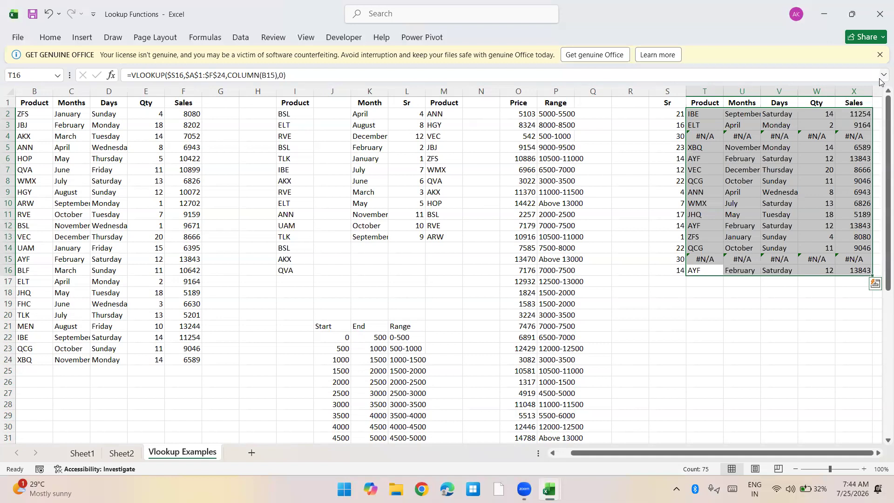
{"action": "key", "text": "Right"}
{"action": "key", "text": "Right"}
{"action": "key", "text": "Right"}
{"action": "key", "text": "Right"}
{"action": "key", "text": "Right"}
{"action": "key", "text": "Right"}
{"action": "key", "text": "Right"}
{"action": "key", "text": "Right"}
{"action": "key", "text": "Right"}
{"action": "key", "text": "Right"}
{"action": "key", "text": "Right"}
{"action": "key", "text": "Right"}
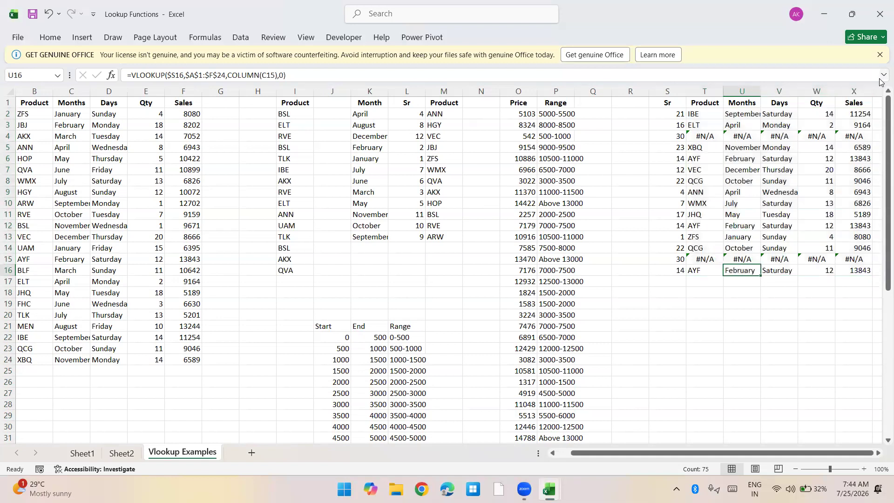
Step: Wrap the VLOOKUP in T2 in IFERROR with an empty string "" as the error value
{"action": "key", "text": "ctrl+Left"}
{"action": "key", "text": "ctrl+Left"}
{"action": "key", "text": "Right"}
{"action": "key", "text": "ctrl+Up"}
{"action": "key", "text": "Down"}
{"action": "key", "text": "F2"}
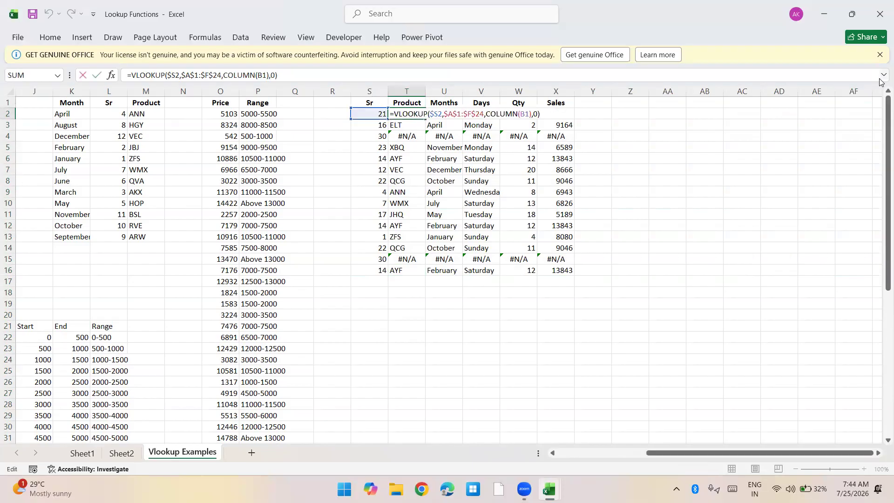
{"action": "key", "text": "Home"}
{"action": "key", "text": "Right"}
{"action": "type", "text": "iferr"}
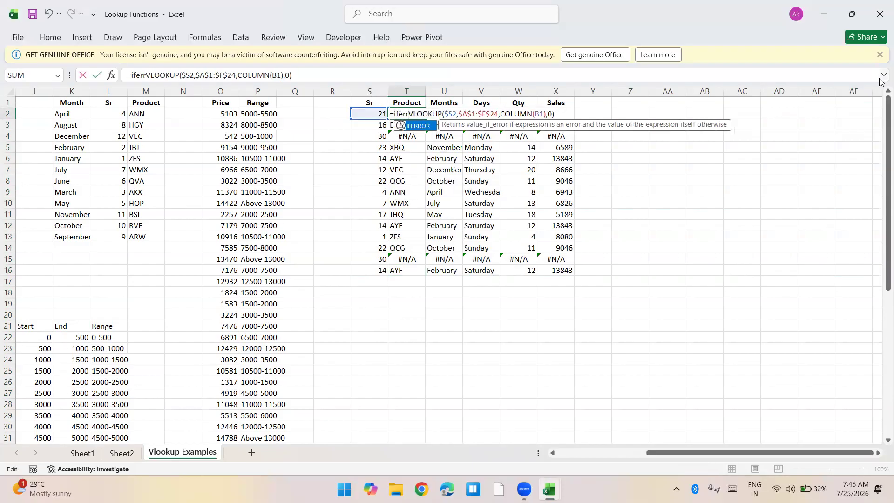
{"action": "key", "text": "Tab"}
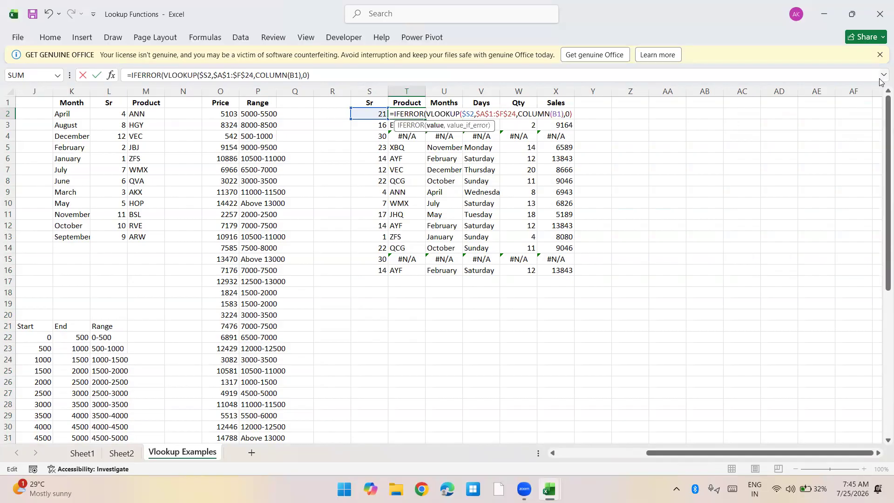
{"action": "key", "text": "shift+End"}
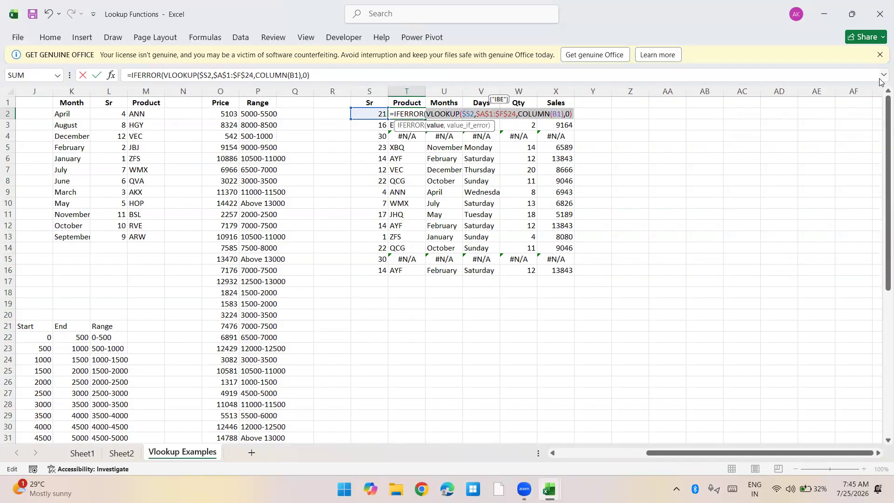
{"action": "key", "text": "End"}
{"action": "type", "text": ",\"\")"}
{"action": "key", "text": "Return"}
{"action": "key", "text": "Up"}
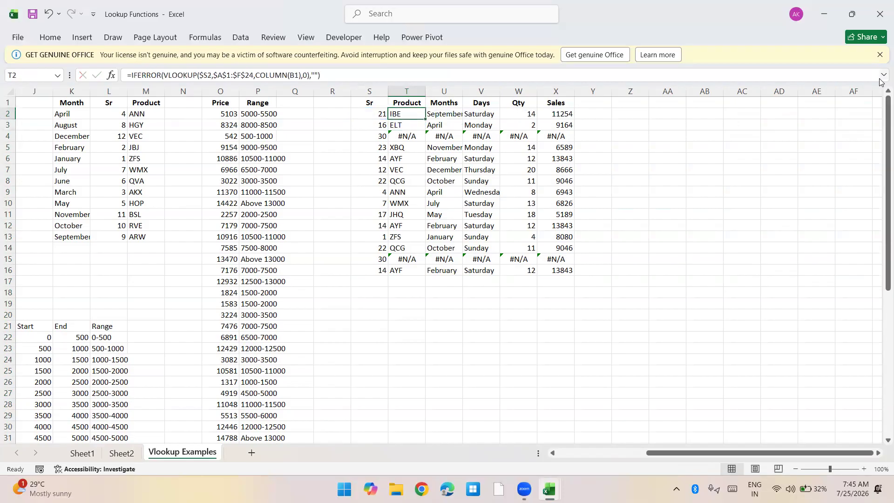
Step: Copy the IFERROR formula from T2 over the whole lookup block T2:X16
{"action": "key", "text": "ctrl+c"}
{"action": "key", "text": "shift+Right"}
{"action": "key", "text": "shift+Right"}
{"action": "key", "text": "shift+Right"}
{"action": "key", "text": "shift+Right"}
{"action": "key", "text": "ctrl+shift+Down"}
{"action": "key", "text": "ctrl+v"}
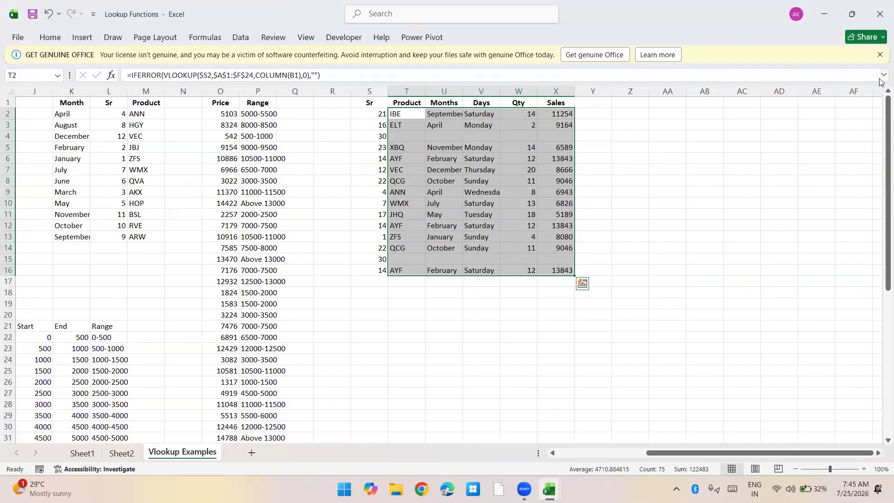
Step: Copy the source data table A1:F24, including its headers, from the Vlookup Examples sheet
{"action": "key", "text": "Left"}
{"action": "key", "text": "Left"}
{"action": "key", "text": "ctrl+Left"}
{"action": "key", "text": "ctrl+Left"}
{"action": "key", "text": "ctrl+Left"}
{"action": "key", "text": "ctrl+Left"}
{"action": "key", "text": "ctrl+Left"}
{"action": "key", "text": "ctrl+Left"}
{"action": "key", "text": "ctrl+Left"}
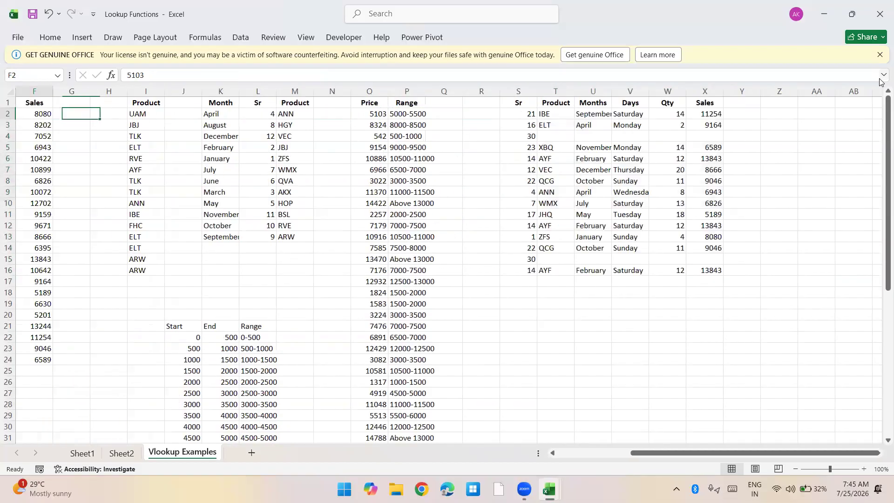
{"action": "key", "text": "Up"}
{"action": "key", "text": "ctrl+shift+Right"}
{"action": "key", "text": "ctrl+shift+Down"}
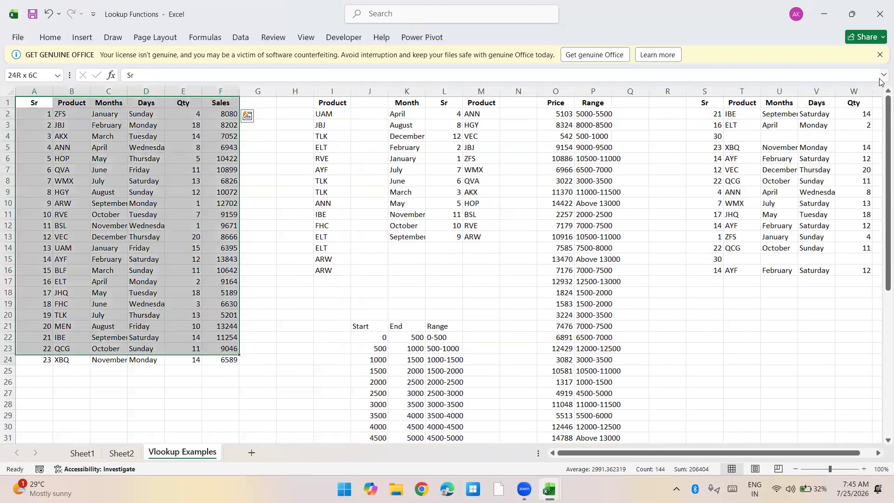
{"action": "key", "text": "ctrl+c"}
Step: Paste the copied table into Sheet2 at cell AE17, below the horizontal Hlookup block
{"action": "key", "text": "ctrl+Right"}
{"action": "key", "text": "ctrl+Right"}
{"action": "key", "text": "ctrl+Right"}
{"action": "key", "text": "ctrl+Right"}
{"action": "key", "text": "Down"}
{"action": "key", "text": "Down"}
{"action": "key", "text": "Down"}
{"action": "key", "text": "Down"}
{"action": "key", "text": "Down"}
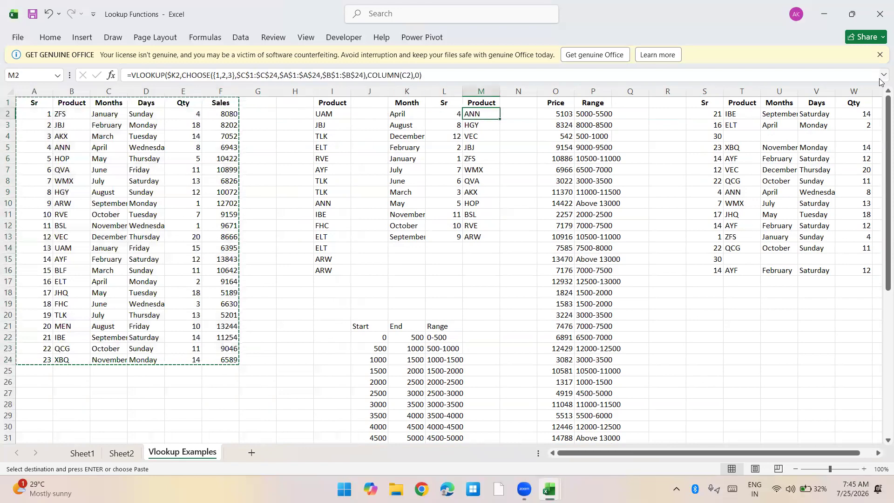
{"action": "key", "text": "Down"}
{"action": "key", "text": "Down"}
{"action": "key", "text": "Down"}
{"action": "key", "text": "Down"}
{"action": "key", "text": "Down"}
{"action": "key", "text": "Down"}
{"action": "key", "text": "Down"}
{"action": "key", "text": "Down"}
{"action": "key", "text": "Down"}
{"action": "key", "text": "Down"}
{"action": "key", "text": "Down"}
{"action": "key", "text": "Down"}
{"action": "key", "text": "Down"}
{"action": "key", "text": "Down"}
{"action": "key", "text": "Down"}
{"action": "key", "text": "Down"}
{"action": "key", "text": "Down"}
{"action": "key", "text": "Down"}
{"action": "key", "text": "Down"}
{"action": "key", "text": "ctrl+Page_Down"}
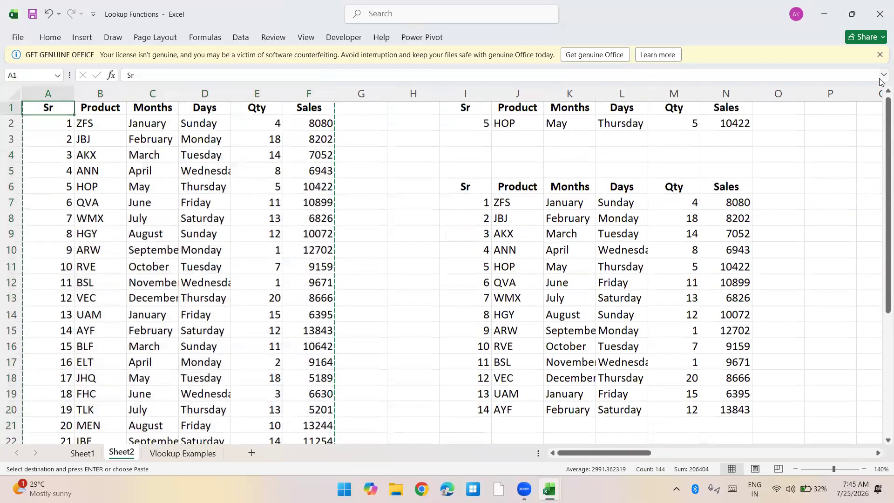
{"action": "key", "text": "Right"}
{"action": "key", "text": "Right"}
{"action": "key", "text": "Right"}
{"action": "key", "text": "Right"}
{"action": "key", "text": "Right"}
{"action": "key", "text": "Right"}
{"action": "key", "text": "Right"}
{"action": "key", "text": "Right"}
{"action": "key", "text": "Right"}
{"action": "key", "text": "Right"}
{"action": "key", "text": "Right"}
{"action": "key", "text": "Right"}
{"action": "key", "text": "Right"}
{"action": "key", "text": "Right"}
{"action": "key", "text": "Right"}
{"action": "key", "text": "Right"}
{"action": "key", "text": "Right"}
{"action": "key", "text": "Right"}
{"action": "key", "text": "Right"}
{"action": "key", "text": "Right"}
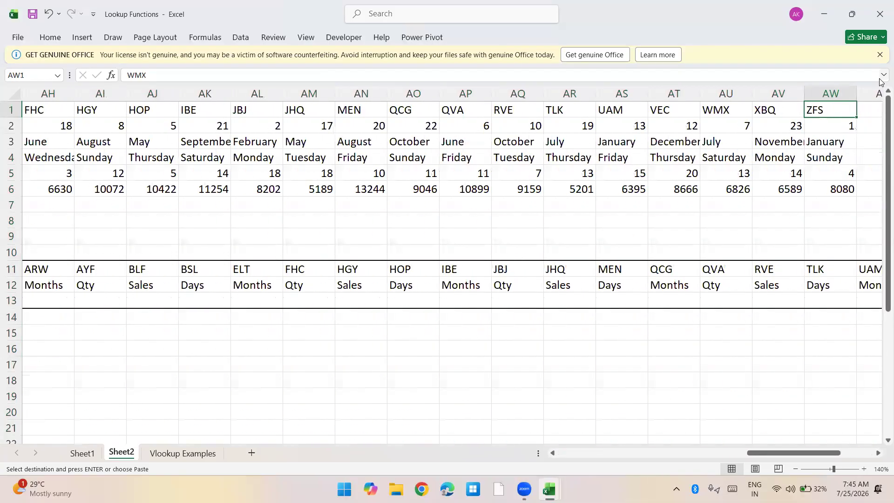
{"action": "key", "text": "ctrl+Left"}
{"action": "key", "text": "Right"}
{"action": "key", "text": "Right"}
{"action": "key", "text": "Right"}
{"action": "key", "text": "Right"}
{"action": "key", "text": "Right"}
{"action": "key", "text": "Down"}
{"action": "key", "text": "Down"}
{"action": "key", "text": "Down"}
{"action": "key", "text": "Down"}
{"action": "key", "text": "Down"}
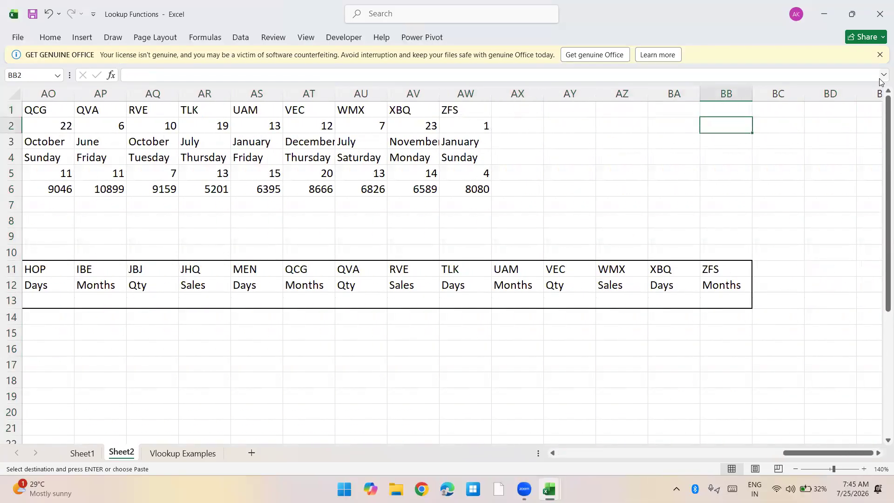
{"action": "key", "text": "Down"}
{"action": "key", "text": "Down"}
{"action": "key", "text": "Down"}
{"action": "key", "text": "Down"}
{"action": "key", "text": "Down"}
{"action": "key", "text": "Down"}
{"action": "key", "text": "Down"}
{"action": "key", "text": "Down"}
{"action": "key", "text": "Down"}
{"action": "key", "text": "Down"}
{"action": "key", "text": "Down"}
{"action": "key", "text": "Down"}
{"action": "key", "text": "Down"}
{"action": "key", "text": "Down"}
{"action": "key", "text": "Down"}
{"action": "key", "text": "Down"}
{"action": "key", "text": "Down"}
{"action": "key", "text": "Down"}
{"action": "key", "text": "Left"}
{"action": "key", "text": "Left"}
{"action": "key", "text": "Left"}
{"action": "key", "text": "Left"}
{"action": "key", "text": "Left"}
{"action": "key", "text": "Left"}
{"action": "key", "text": "Left"}
{"action": "key", "text": "Left"}
{"action": "key", "text": "Left"}
{"action": "key", "text": "Left"}
{"action": "key", "text": "Left"}
{"action": "key", "text": "Left"}
{"action": "key", "text": "Left"}
{"action": "key", "text": "Left"}
{"action": "key", "text": "Left"}
{"action": "key", "text": "Left"}
{"action": "key", "text": "Left"}
{"action": "key", "text": "Left"}
{"action": "key", "text": "Left"}
{"action": "key", "text": "Left"}
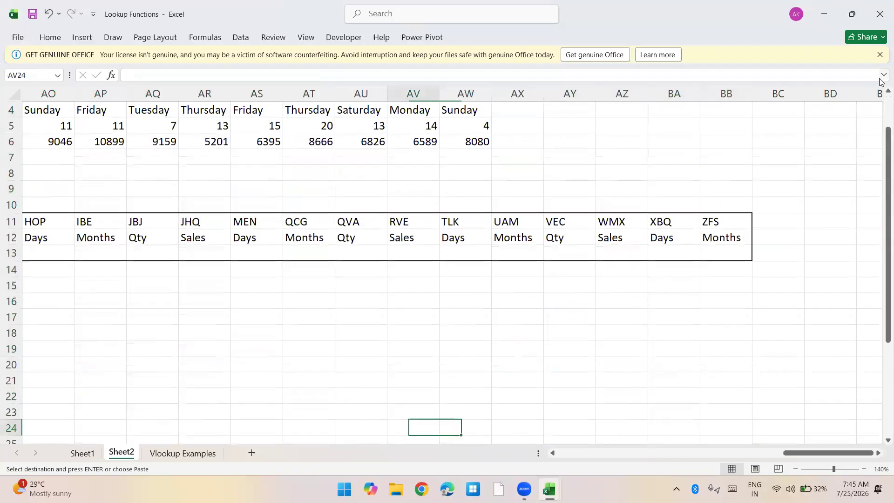
{"action": "key", "text": "Right"}
{"action": "key", "text": "Right"}
{"action": "key", "text": "Right"}
{"action": "key", "text": "Right"}
{"action": "key", "text": "Right"}
{"action": "key", "text": "Right"}
{"action": "key", "text": "Left"}
{"action": "key", "text": "Left"}
{"action": "key", "text": "Up"}
{"action": "key", "text": "Up"}
{"action": "key", "text": "Up"}
{"action": "key", "text": "Up"}
{"action": "key", "text": "Up"}
{"action": "key", "text": "Up"}
{"action": "key", "text": "Up"}
{"action": "key", "text": "Up"}
{"action": "key", "text": "Up"}
{"action": "key", "text": "Up"}
{"action": "key", "text": "Down"}
{"action": "key", "text": "Down"}
{"action": "key", "text": "Down"}
{"action": "key", "text": "Return"}
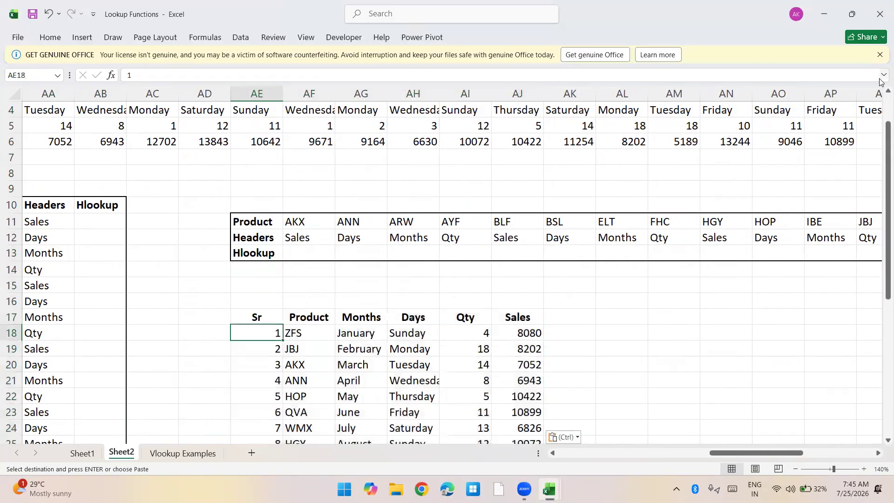
Step: Renumber the pasted table's Sr column by entering 24 in AE18 and filling =AE18+1 from AE19 down through AE40
{"action": "type", "text": "24"}
{"action": "key", "text": "Return"}
{"action": "type", "text": "="}
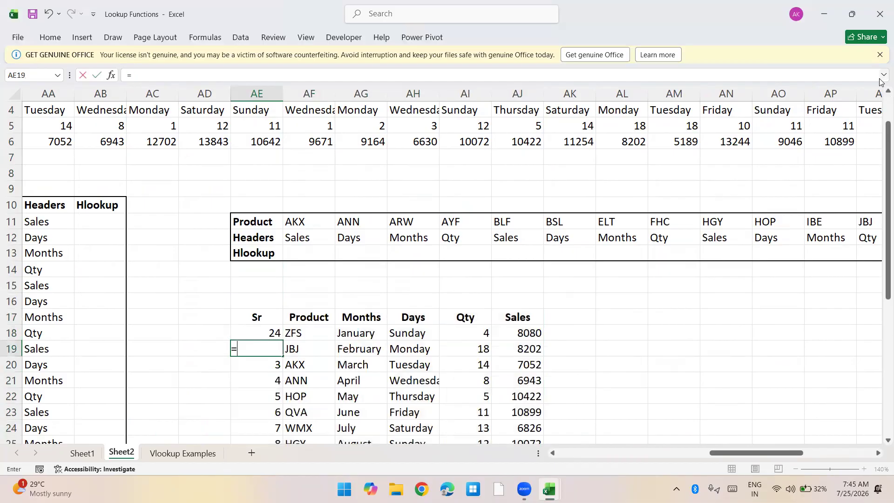
{"action": "key", "text": "Up"}
{"action": "type", "text": "+1"}
{"action": "key", "text": "ctrl+Return"}
{"action": "key", "text": "ctrl+shift+Down"}
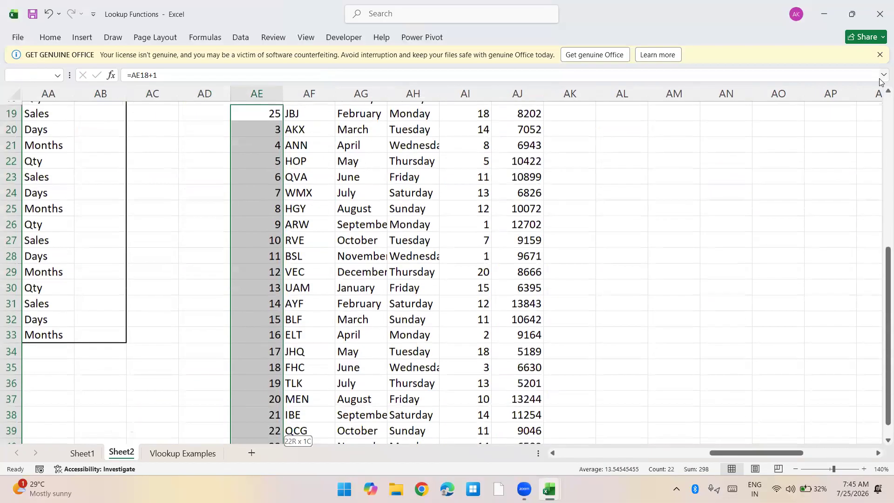
{"action": "key", "text": "ctrl+d"}
{"action": "key", "text": "Up"}
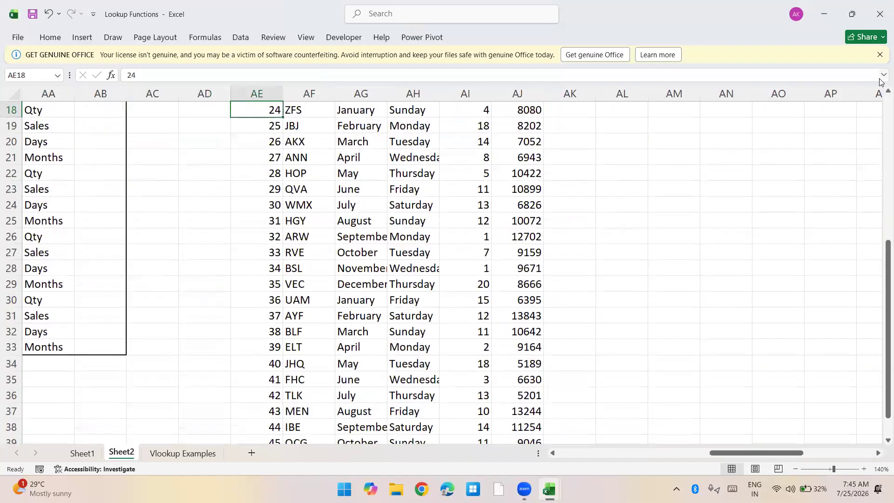
Step: In T2 of the Vlookup Examples sheet, replace IFERROR's empty-text fallback with the start of a second VLOOKUP using $S2 as lookup value
{"action": "key", "text": "ctrl+Page_Down"}
{"action": "key", "text": "Right"}
{"action": "key", "text": "Right"}
{"action": "key", "text": "Right"}
{"action": "key", "text": "Right"}
{"action": "key", "text": "Right"}
{"action": "key", "text": "Right"}
{"action": "key", "text": "Right"}
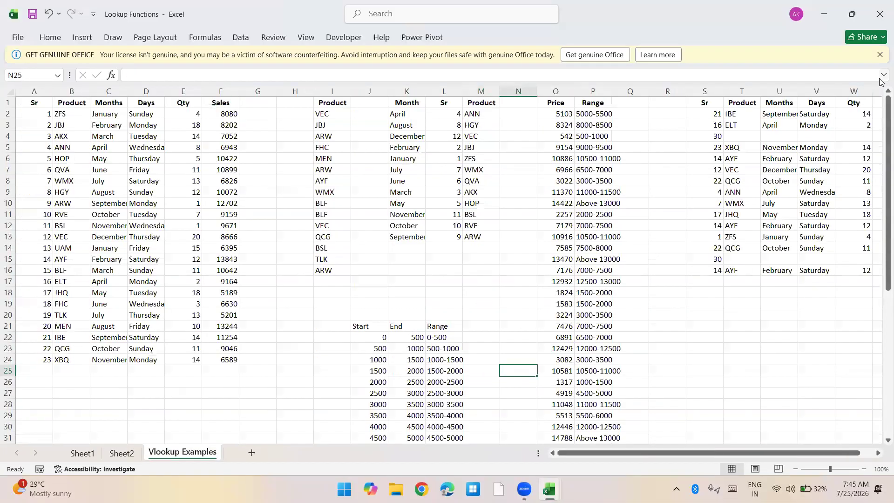
{"action": "key", "text": "ctrl+Up"}
{"action": "key", "text": "ctrl+Up"}
{"action": "key", "text": "Down"}
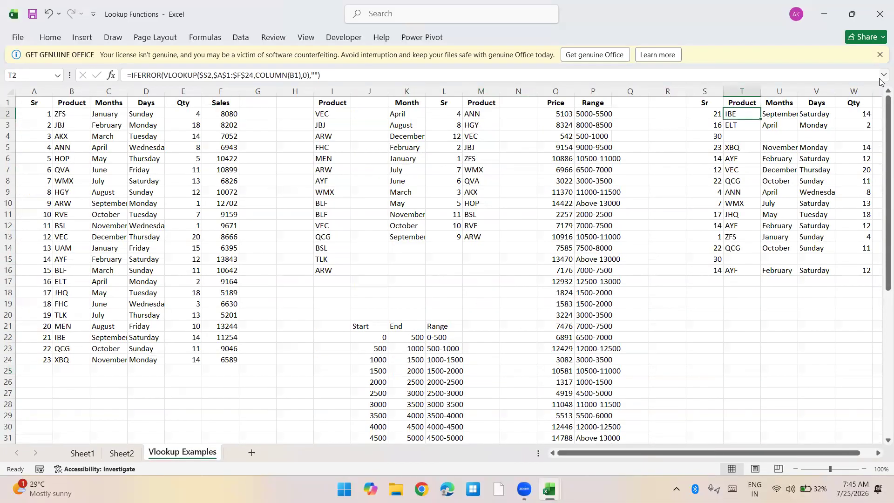
{"action": "key", "text": "F2"}
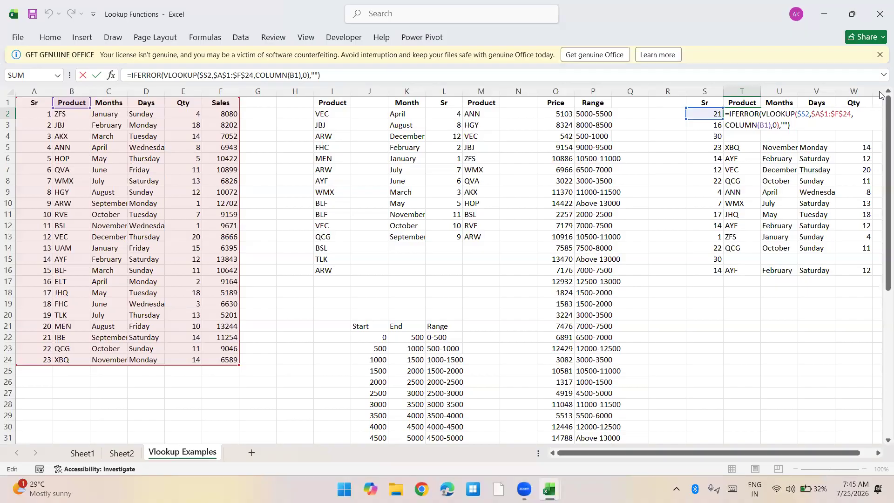
{"action": "key", "text": "BackSpace"}
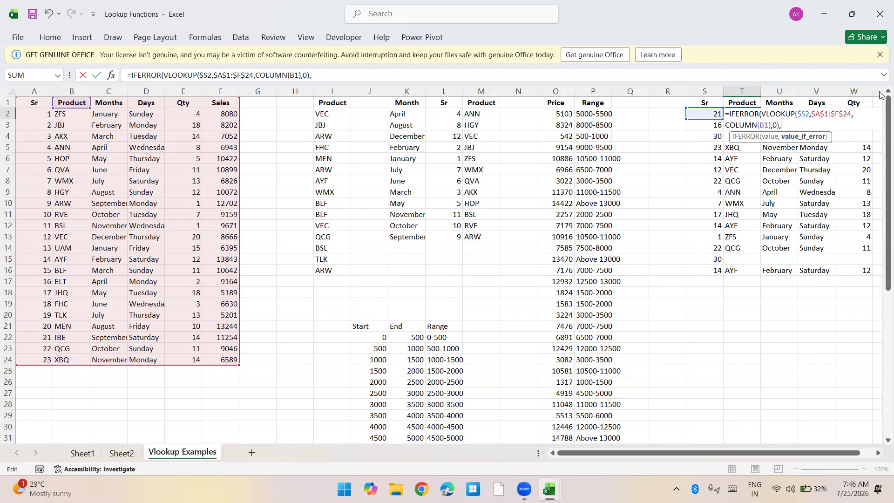
{"action": "type", "text": "vlo"}
{"action": "key", "text": "Tab"}
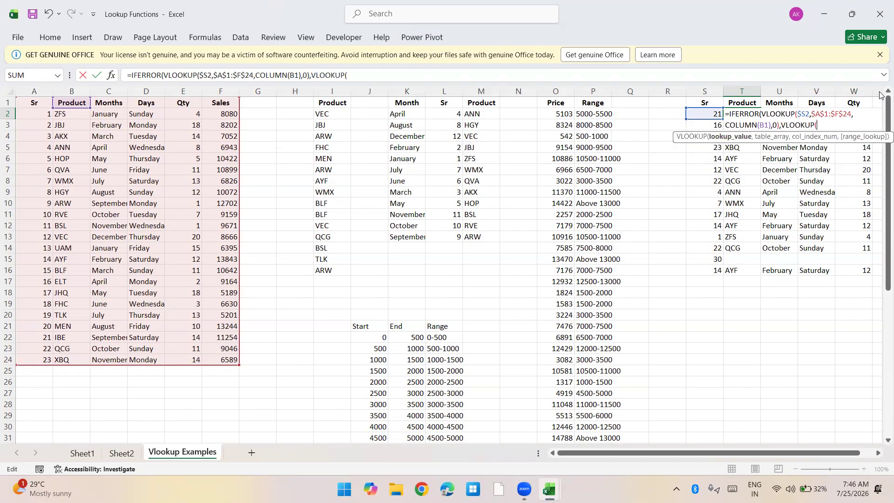
{"action": "key", "text": "F2"}
{"action": "key", "text": "Left"}
{"action": "key", "text": "F4"}
{"action": "key", "text": "F4"}
{"action": "key", "text": "F4"}
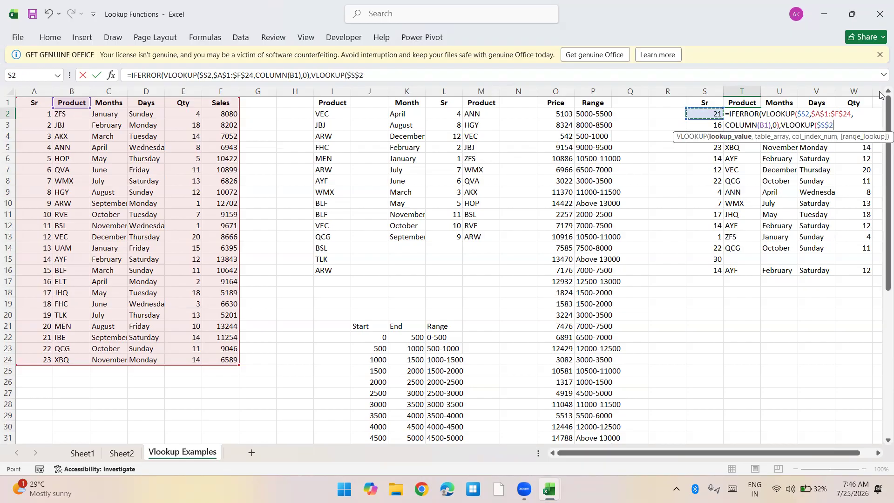
{"action": "type", "text": ","}
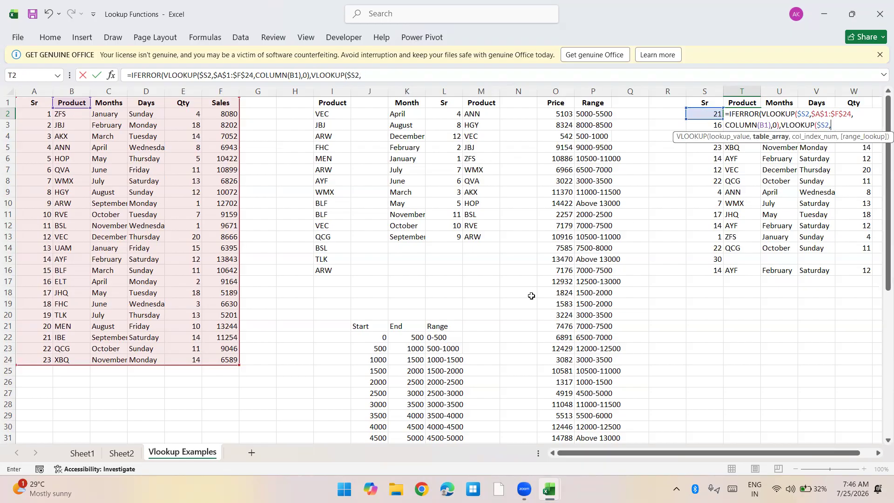
Step: Set the second VLOOKUP's table array to the absolute range Sheet2!$AE$17:$AJ$40
{"action": "left_click", "coordinate": [121, 452]}
{"action": "left_click", "coordinate": [312, 205]}
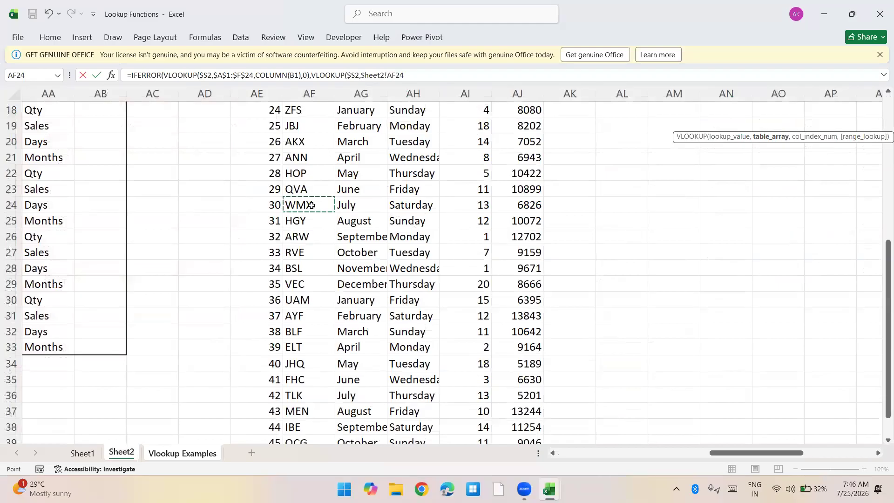
{"action": "key", "text": "ctrl+Up"}
{"action": "key", "text": "ctrl+Left"}
{"action": "key", "text": "ctrl+shift+Right"}
{"action": "key", "text": "ctrl+shift+Down"}
{"action": "key", "text": "F4"}
Step: Complete the second VLOOKUP with COLUMN(B1) as the column index and 0 for exact match, and enter the formula
{"action": "type", "text": ",colu"}
{"action": "key", "text": "Tab"}
{"action": "type", "text": "b1),"}
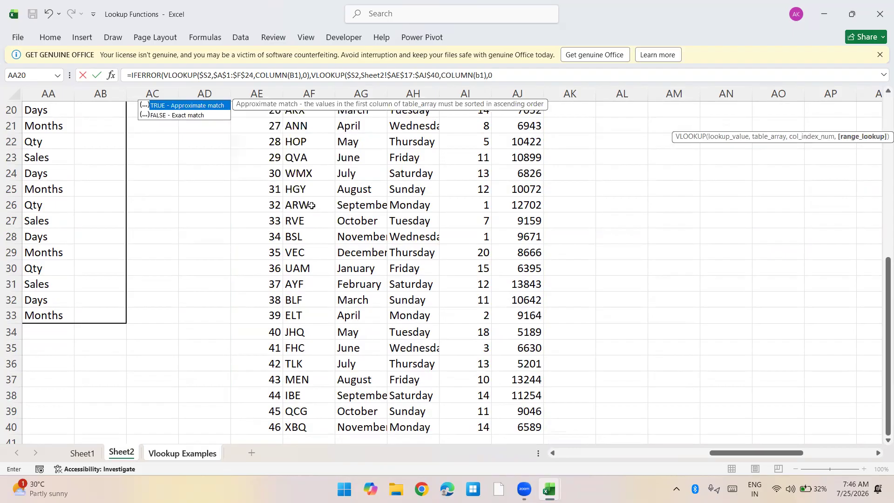
{"action": "type", "text": "0))"}
{"action": "key", "text": "Return"}
Step: Copy the nested VLOOKUP formula from T2 over the whole lookup block T2:X16
{"action": "key", "text": "Up"}
{"action": "key", "text": "ctrl+c"}
{"action": "key", "text": "ctrl+shift+Down"}
{"action": "key", "text": "ctrl+shift+Right"}
{"action": "key", "text": "Return"}
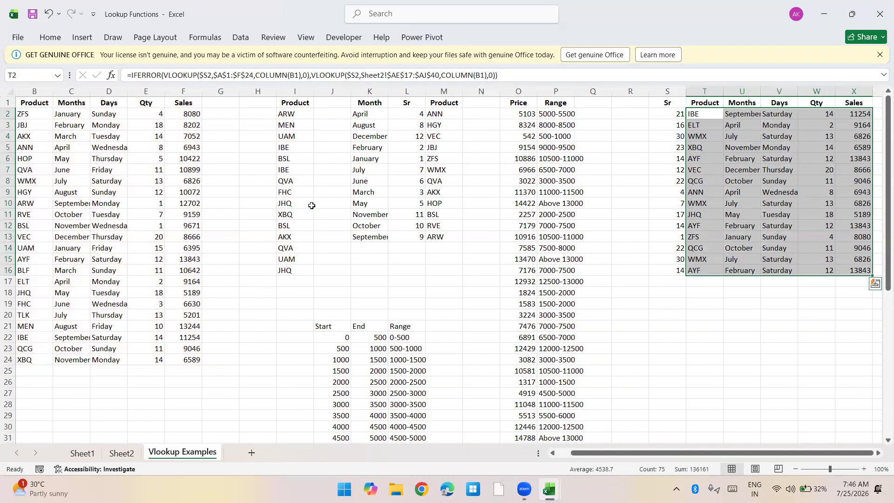
{"action": "key", "text": "Left"}
{"action": "key", "text": "Up"}
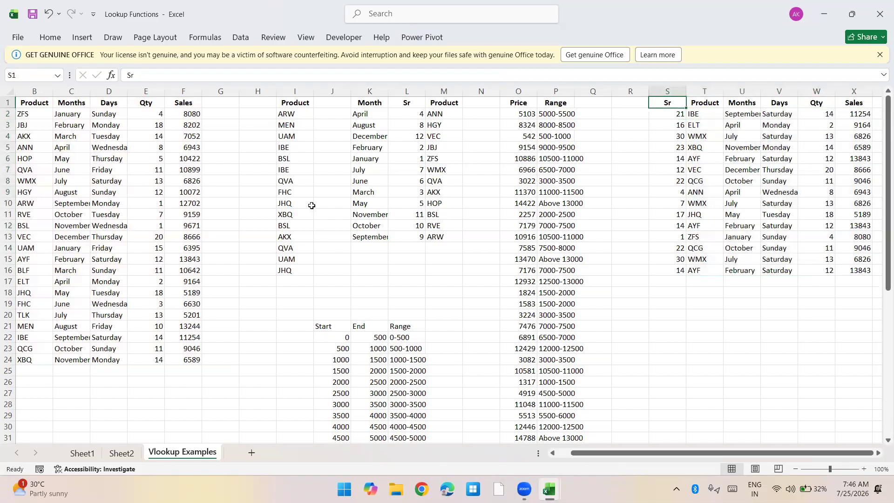
{"action": "key", "text": "Left"}
{"action": "key", "text": "Left"}
{"action": "key", "text": "Left"}
{"action": "key", "text": "Left"}
{"action": "key", "text": "Left"}
{"action": "key", "text": "Left"}
{"action": "key", "text": "Left"}
{"action": "key", "text": "Left"}
{"action": "key", "text": "Left"}
{"action": "key", "text": "Left"}
{"action": "key", "text": "Left"}
{"action": "key", "text": "Left"}
{"action": "key", "text": "Left"}
{"action": "key", "text": "Left"}
{"action": "key", "text": "Left"}
{"action": "key", "text": "Left"}
{"action": "key", "text": "Left"}
{"action": "key", "text": "Left"}
{"action": "key", "text": "Right"}
{"action": "key", "text": "Right"}
{"action": "key", "text": "shift+Down"}
{"action": "key", "text": "shift+Down"}
{"action": "key", "text": "shift+Down"}
{"action": "key", "text": "shift+Down"}
{"action": "key", "text": "shift+Down"}
{"action": "key", "text": "shift+Down"}
{"action": "key", "text": "shift+Down"}
{"action": "key", "text": "shift+Down"}
{"action": "key", "text": "shift+Down"}
{"action": "key", "text": "shift+Down"}
{"action": "key", "text": "shift+Down"}
{"action": "key", "text": "shift+Down"}
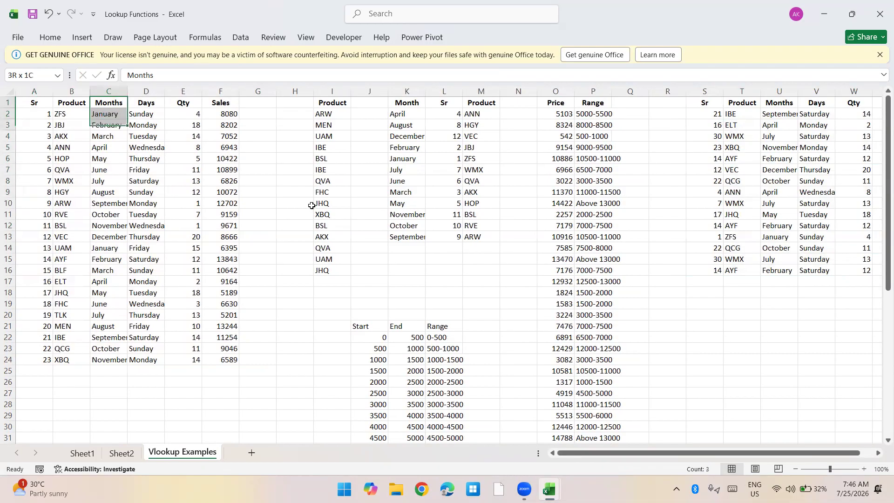
{"action": "key", "text": "shift+Right"}
{"action": "key", "text": "shift+Right"}
{"action": "key", "text": "shift+Right"}
{"action": "key", "text": "ctrl+c"}
{"action": "key", "text": "Right"}
{"action": "key", "text": "Right"}
{"action": "key", "text": "Right"}
{"action": "key", "text": "Down"}
{"action": "key", "text": "Down"}
{"action": "key", "text": "Down"}
{"action": "key", "text": "Down"}
{"action": "key", "text": "Down"}
{"action": "key", "text": "Down"}
{"action": "key", "text": "Down"}
{"action": "key", "text": "Down"}
{"action": "key", "text": "Down"}
{"action": "key", "text": "Down"}
{"action": "key", "text": "Down"}
{"action": "key", "text": "Down"}
{"action": "key", "text": "Down"}
{"action": "key", "text": "Down"}
{"action": "key", "text": "Down"}
{"action": "key", "text": "Down"}
{"action": "key", "text": "Down"}
{"action": "key", "text": "Down"}
{"action": "key", "text": "Down"}
{"action": "key", "text": "Right"}
{"action": "key", "text": "Right"}
{"action": "key", "text": "Right"}
{"action": "key", "text": "Right"}
{"action": "key", "text": "Right"}
{"action": "key", "text": "Right"}
{"action": "key", "text": "Right"}
{"action": "key", "text": "Right"}
{"action": "key", "text": "Right"}
{"action": "key", "text": "Right"}
{"action": "key", "text": "Right"}
{"action": "key", "text": "Right"}
{"action": "key", "text": "Right"}
{"action": "key", "text": "Right"}
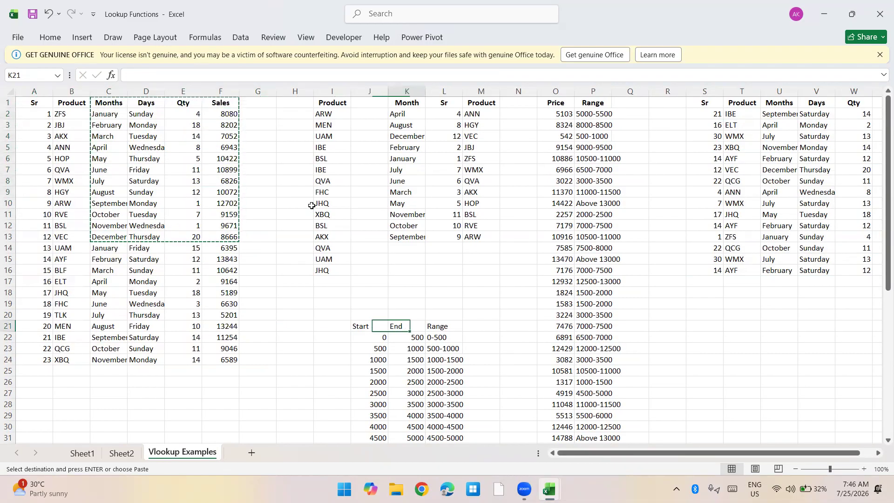
{"action": "key", "text": "Escape"}
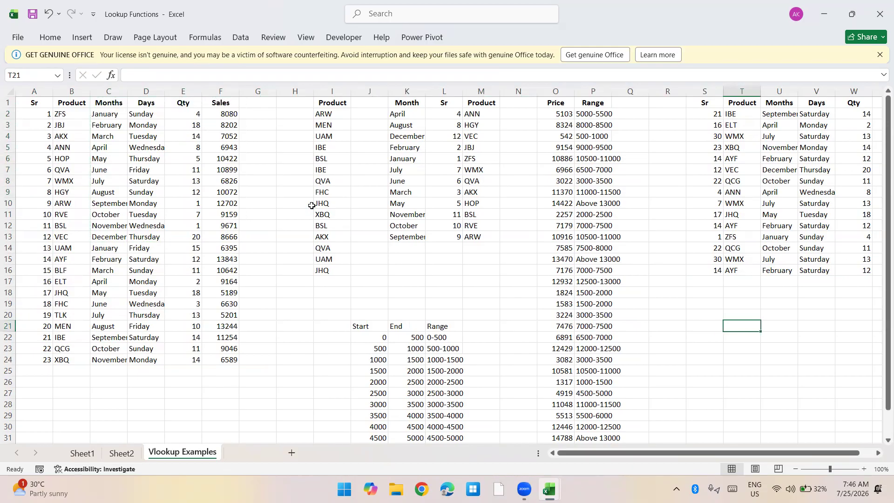
Step: Insert a new blank worksheet before the Vlookup Examples sheet
{"action": "key", "text": "shift+F11"}
{"action": "key", "text": "Down"}
{"action": "key", "text": "ctrl+Page_Up"}
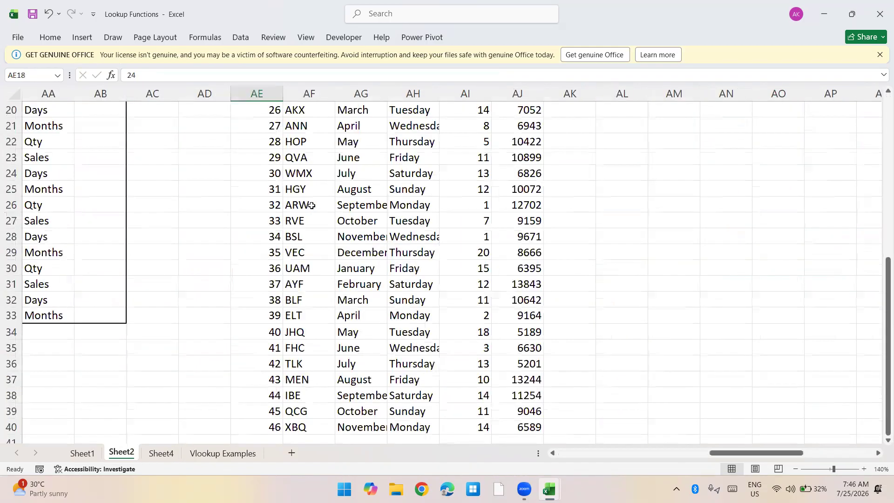
Step: Copy the Months, Days, Qty and Sales data C1:F13, including headers, from the Vlookup Examples sheet
{"action": "key", "text": "ctrl+Page_Down"}
{"action": "key", "text": "ctrl+Page_Down"}
{"action": "key", "text": "ctrl+Left"}
{"action": "key", "text": "ctrl+Left"}
{"action": "key", "text": "ctrl+Left"}
{"action": "key", "text": "ctrl+Left"}
{"action": "key", "text": "ctrl+Left"}
{"action": "key", "text": "ctrl+Left"}
{"action": "key", "text": "ctrl+Up"}
{"action": "key", "text": "ctrl+Right"}
{"action": "key", "text": "ctrl+Left"}
{"action": "key", "text": "ctrl+Right"}
{"action": "key", "text": "ctrl+Right"}
{"action": "key", "text": "ctrl+Left"}
{"action": "key", "text": "ctrl+Left"}
{"action": "key", "text": "Right"}
{"action": "key", "text": "Right"}
{"action": "key", "text": "shift+Down"}
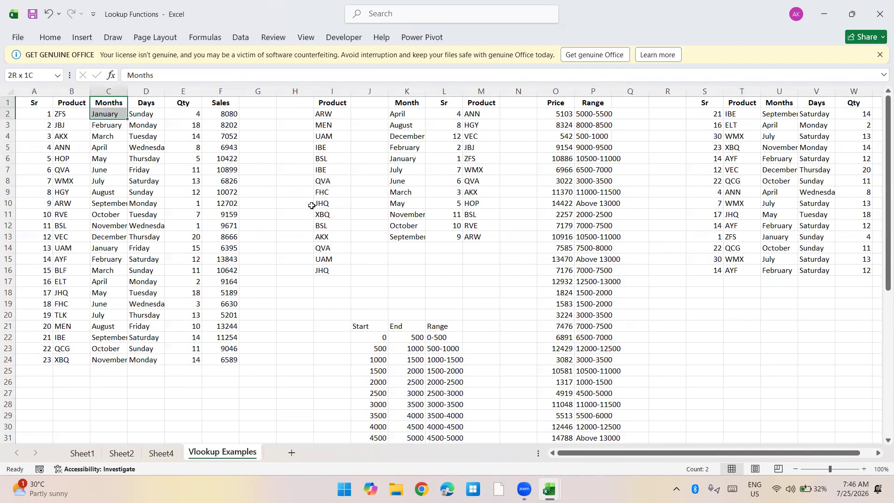
{"action": "key", "text": "shift+Down"}
{"action": "key", "text": "shift+Down"}
{"action": "key", "text": "shift+Down"}
{"action": "key", "text": "shift+Down"}
{"action": "key", "text": "shift+Down"}
{"action": "key", "text": "shift+Down"}
{"action": "key", "text": "shift+Down"}
{"action": "key", "text": "shift+Down"}
{"action": "key", "text": "shift+Down"}
{"action": "key", "text": "shift+Down"}
{"action": "key", "text": "ctrl+c"}
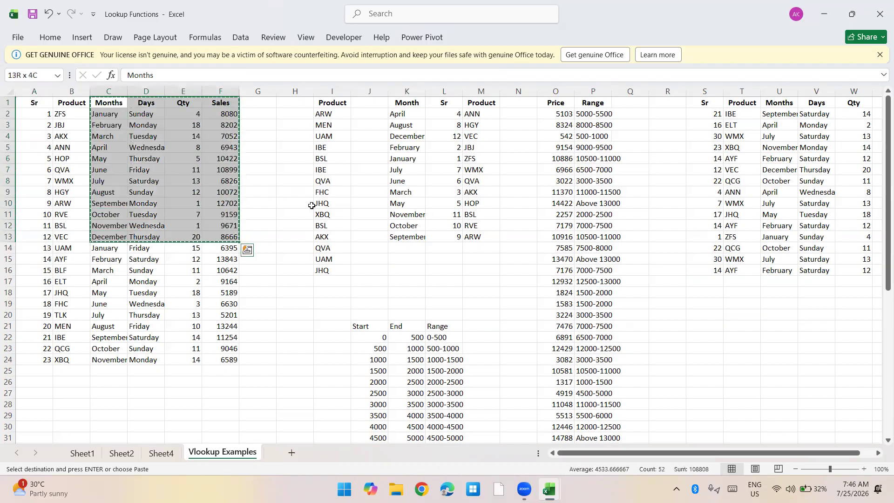
Step: Paste the copied data into Sheet4 at A1 and set the sheet's zoom to 130%
{"action": "key", "text": "ctrl+Page_Up"}
{"action": "key", "text": "ctrl+v"}
{"action": "scroll", "coordinate": [311, 205], "scroll_direction": "up", "scroll_amount": 1}
{"action": "key", "text": "alt+w"}
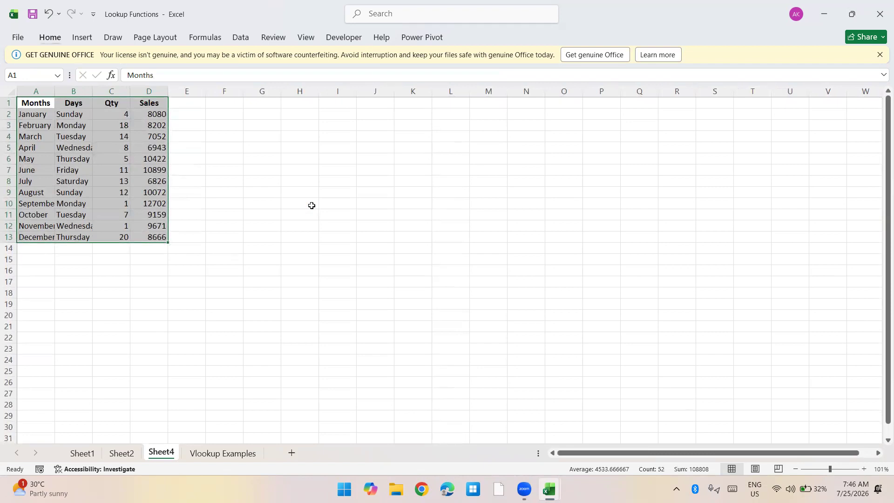
{"action": "type", "text": "q130"}
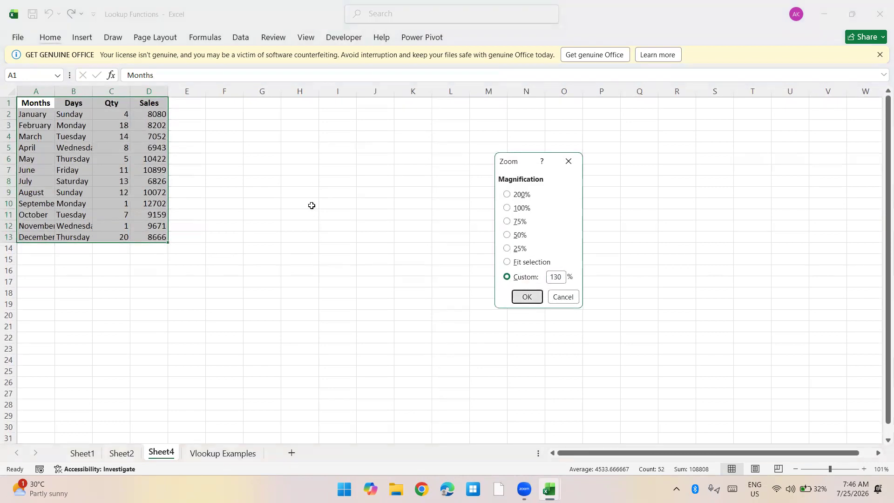
{"action": "key", "text": "Return"}
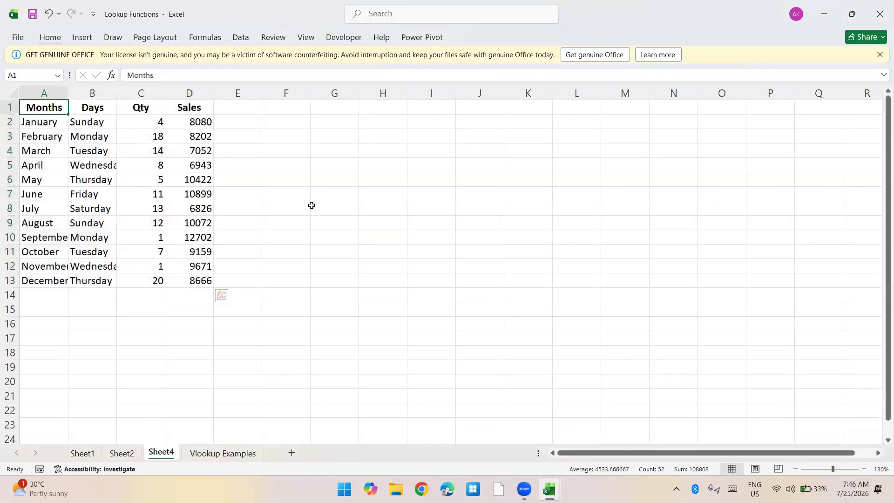
Step: Enter the header Month in H1 and the first abbreviated month, Jan, in H2
{"action": "key", "text": "ctrl+shift+Down"}
{"action": "key", "text": "ctrl+c"}
{"action": "key", "text": "Right"}
{"action": "key", "text": "Right"}
{"action": "key", "text": "Right"}
{"action": "key", "text": "Right"}
{"action": "key", "text": "Right"}
{"action": "key", "text": "Right"}
{"action": "key", "text": "Right"}
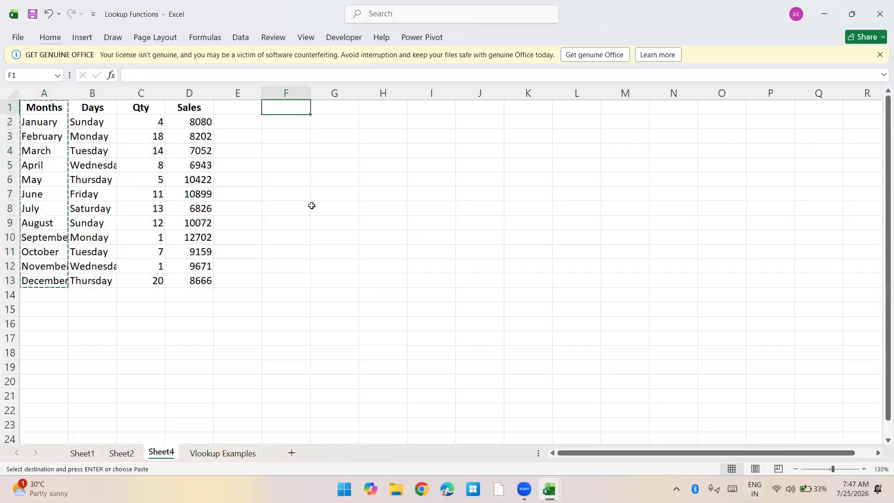
{"action": "type", "text": "Month"}
{"action": "key", "text": "Return"}
{"action": "type", "text": "Jan"}
{"action": "key", "text": "Return"}
Step: Fill H2:H13 with the abbreviated months from Jan to Dec using an AutoFill series
{"action": "key", "text": "Up"}
{"action": "key", "text": "shift+Down"}
{"action": "key", "text": "shift+Down"}
{"action": "key", "text": "shift+Down"}
{"action": "key", "text": "shift+Down"}
{"action": "key", "text": "shift+Down"}
{"action": "key", "text": "shift+Down"}
{"action": "key", "text": "shift+Down"}
{"action": "key", "text": "shift+Down"}
{"action": "key", "text": "shift+Down"}
{"action": "key", "text": "shift+Down"}
{"action": "key", "text": "shift+Down"}
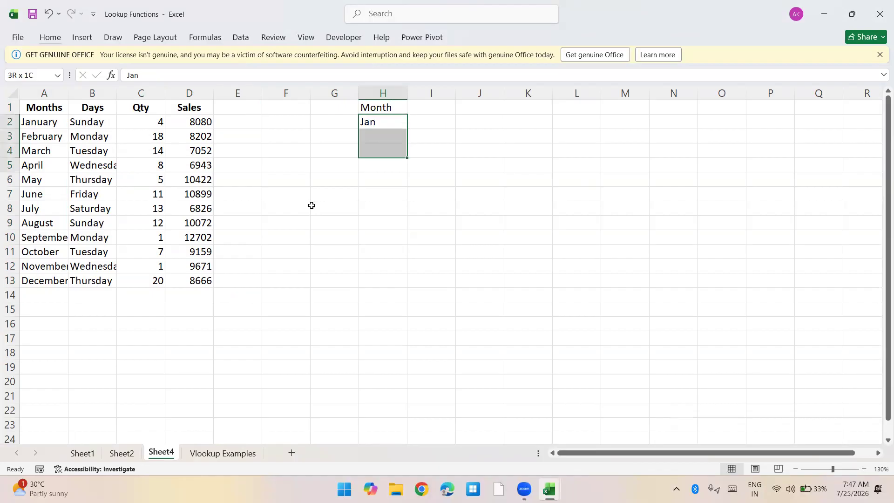
{"action": "key", "text": "alt"}
{"action": "key", "text": "h"}
{"action": "key", "text": "f"}
{"action": "key", "text": "i"}
{"action": "key", "text": "s"}
{"action": "key", "text": "alt+f"}
{"action": "key", "text": "Return"}
Step: Try sorting the Month column in ascending order and undo the sort
{"action": "key", "text": "Up"}
{"action": "key", "text": "Down"}
{"action": "key", "text": "alt+h"}
{"action": "key", "text": "s"}
{"action": "key", "text": "s"}
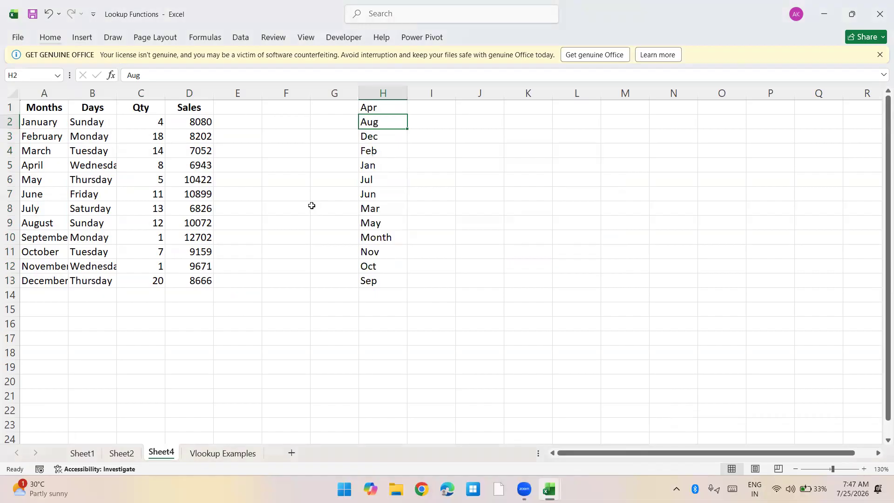
{"action": "key", "text": "ctrl+z"}
Step: Sort only the month abbreviations in H2:H13 from A to Z, leaving out the header
{"action": "key", "text": "Down"}
{"action": "key", "text": "ctrl+shift+Down"}
{"action": "key", "text": "alt"}
{"action": "key", "text": "h"}
{"action": "key", "text": "s"}
{"action": "key", "text": "s"}
{"action": "key", "text": "Up"}
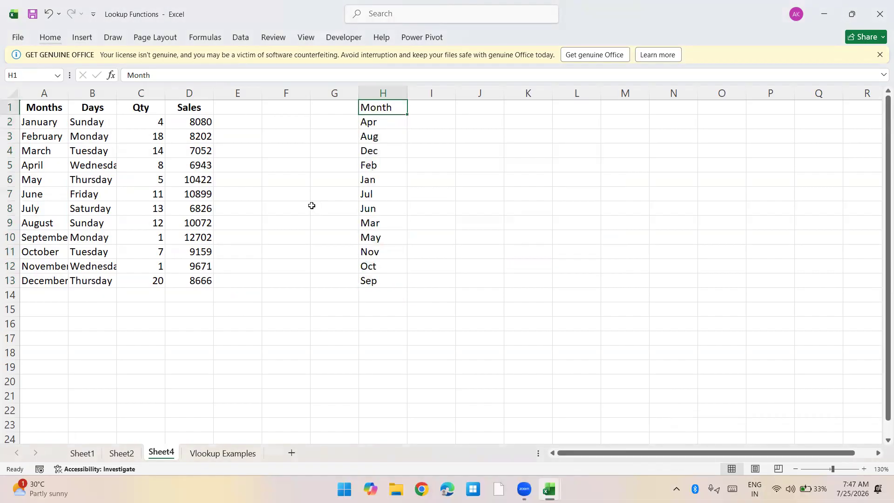
Step: Copy the Days, Qty and Sales headers from B1:D1 to I1:K1 and make the Month header bold
{"action": "key", "text": "ctrl+Left"}
{"action": "key", "text": "ctrl+Left"}
{"action": "key", "text": "Right"}
{"action": "key", "text": "ctrl+shift+Right"}
{"action": "key", "text": "ctrl+c"}
{"action": "key", "text": "ctrl+Right"}
{"action": "key", "text": "ctrl+Right"}
{"action": "key", "text": "Right"}
{"action": "key", "text": "Return"}
{"action": "key", "text": "Left"}
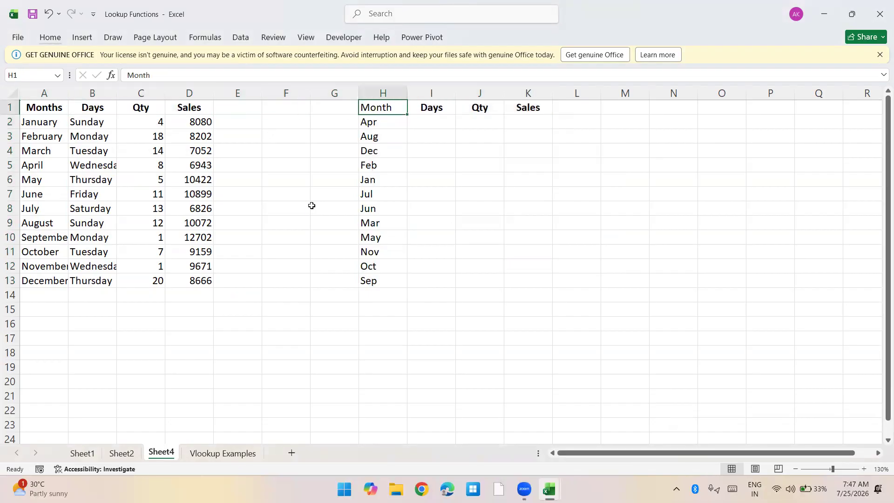
{"action": "key", "text": "ctrl+b"}
{"action": "key", "text": "Down"}
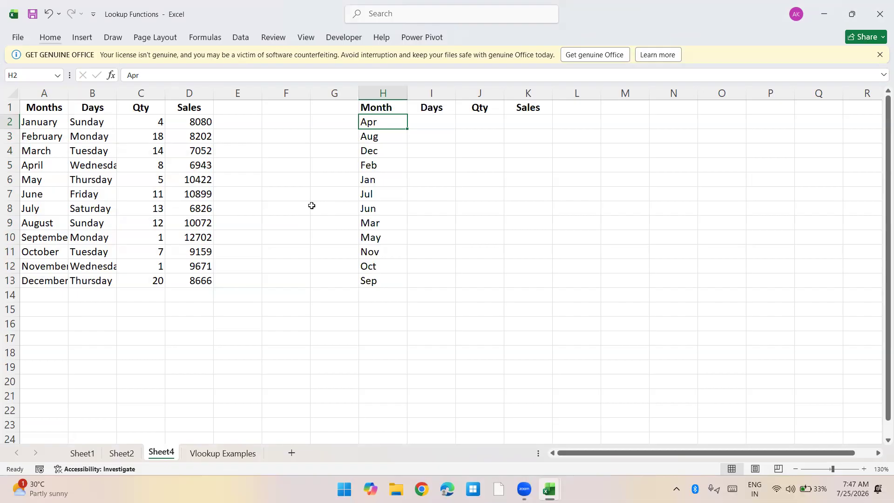
Step: Try the wildcard expression =H2&"*" in I2 and clear it again
{"action": "key", "text": "Right"}
{"action": "type", "text": "="}
{"action": "key", "text": "Left"}
{"action": "type", "text": "&\"*\""}
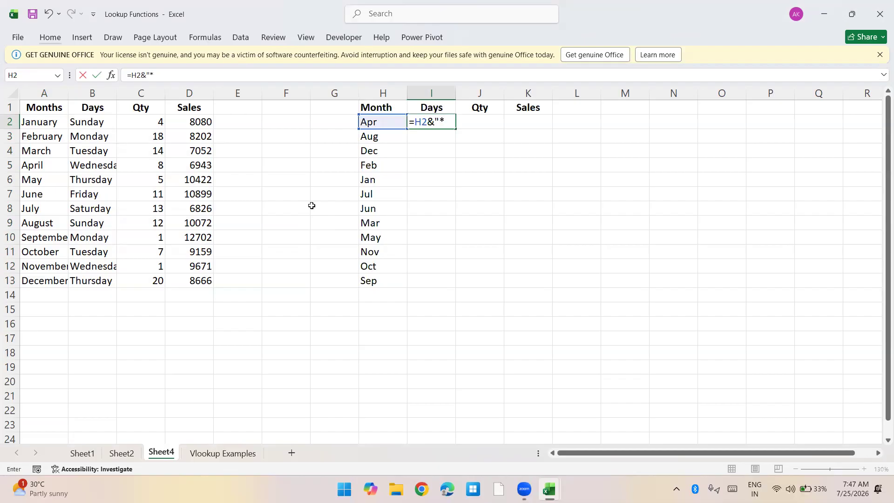
{"action": "key", "text": "Return"}
{"action": "key", "text": "Up"}
{"action": "key", "text": "Delete"}
{"action": "type", "text": "vlo"}
{"action": "key", "text": "Right"}
{"action": "key", "text": "Left"}
Step: Start a VLOOKUP formula in I2 with $H2&"*" as the wildcard lookup value
{"action": "type", "text": "=vlo"}
{"action": "key", "text": "Tab"}
{"action": "key", "text": "Left"}
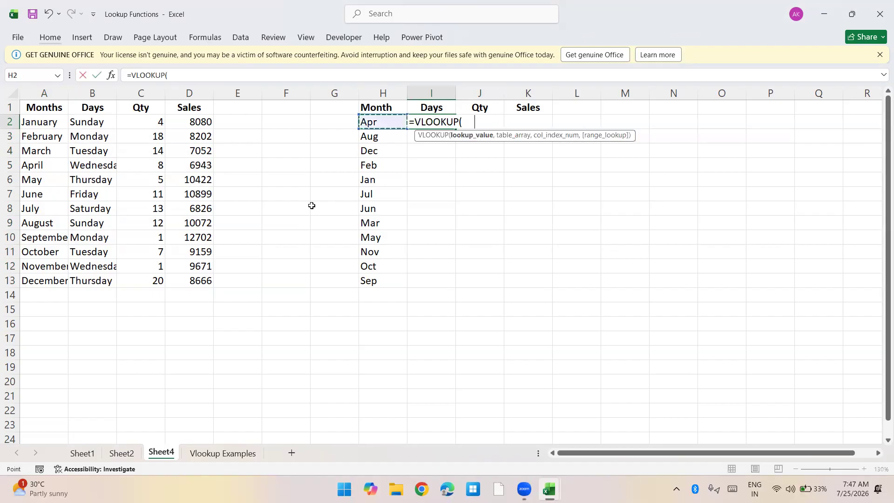
{"action": "key", "text": "F4"}
{"action": "key", "text": "F4"}
{"action": "key", "text": "F4"}
{"action": "type", "text": "&\"*\""}
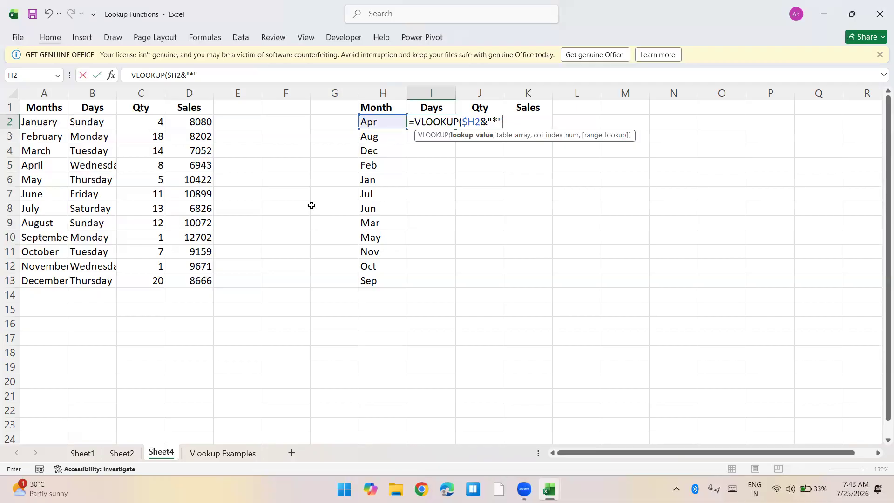
Step: Give the VLOOKUP in I2 the absolute table array $A$1:$D$13
{"action": "type", "text": ","}
{"action": "key", "text": "Left"}
{"action": "key", "text": "Left"}
{"action": "key", "text": "ctrl+Left"}
{"action": "key", "text": "Up"}
{"action": "key", "text": "ctrl+shift+Right"}
{"action": "key", "text": "ctrl+shift+Down"}
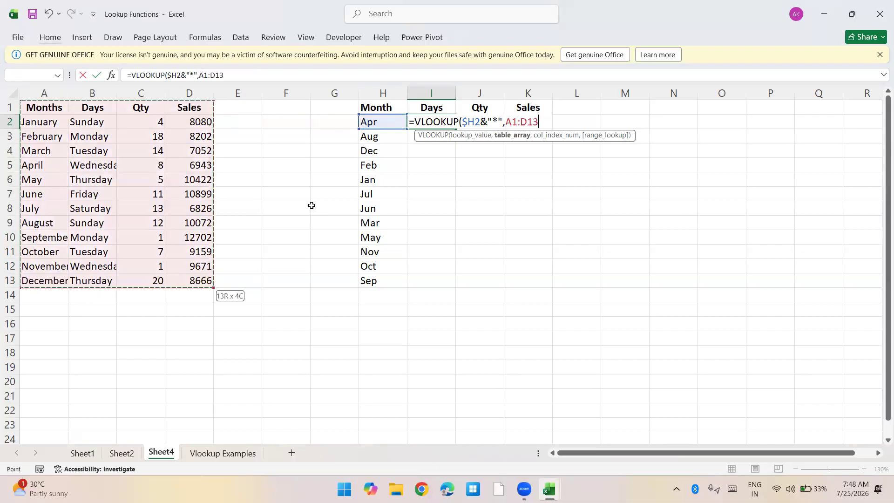
{"action": "key", "text": "F4"}
Step: Complete the VLOOKUP in I2 with COLUMN(B1) as column index and 0 for exact match, and enter it
{"action": "type", "text": ",colum"}
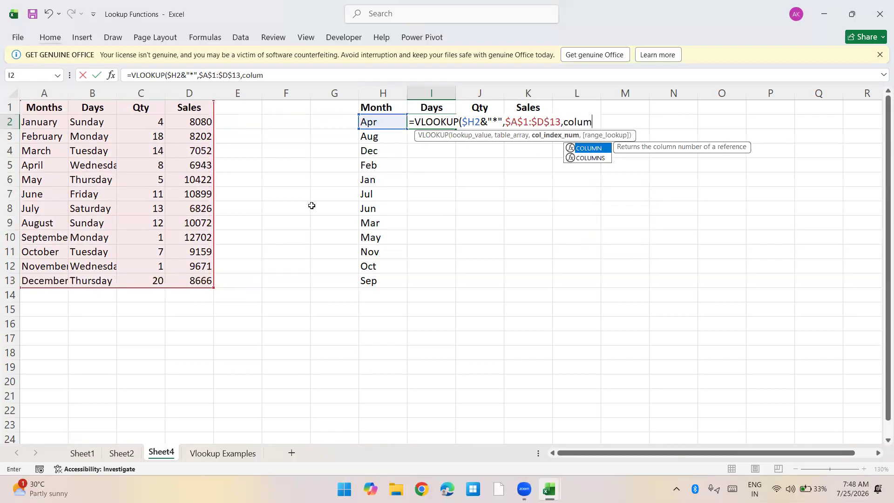
{"action": "key", "text": "Right"}
{"action": "key", "text": "Left"}
{"action": "key", "text": "F2"}
{"action": "key", "text": "BackSpace"}
{"action": "key", "text": "Tab"}
{"action": "type", "text": "b1"}
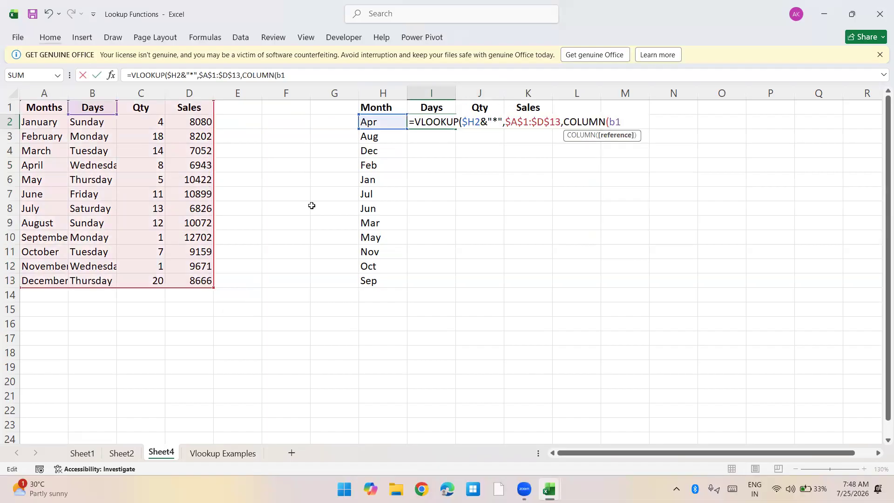
{"action": "type", "text": "),0)"}
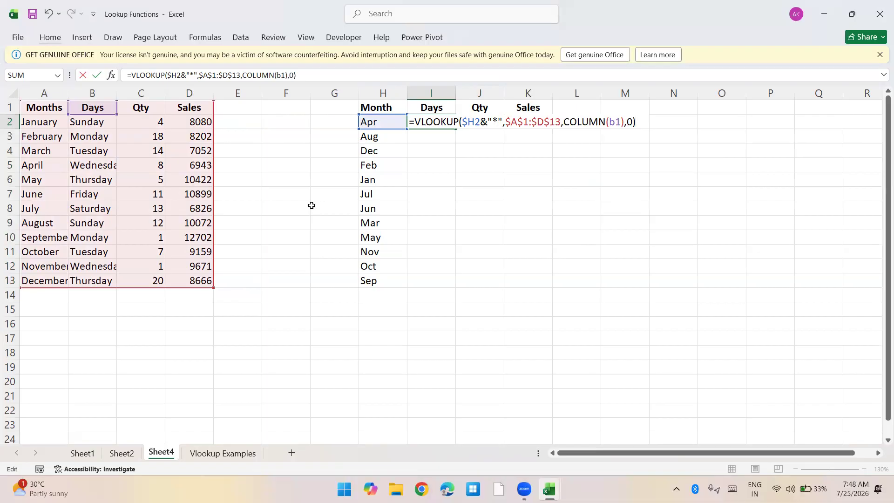
{"action": "key", "text": "ctrl+Return"}
Step: Fill the VLOOKUP formula from I2 across to K2
{"action": "key", "text": "shift+Right"}
{"action": "key", "text": "shift+Right"}
{"action": "key", "text": "shift+Right"}
{"action": "key", "text": "shift+Left"}
{"action": "key", "text": "ctrl+r"}
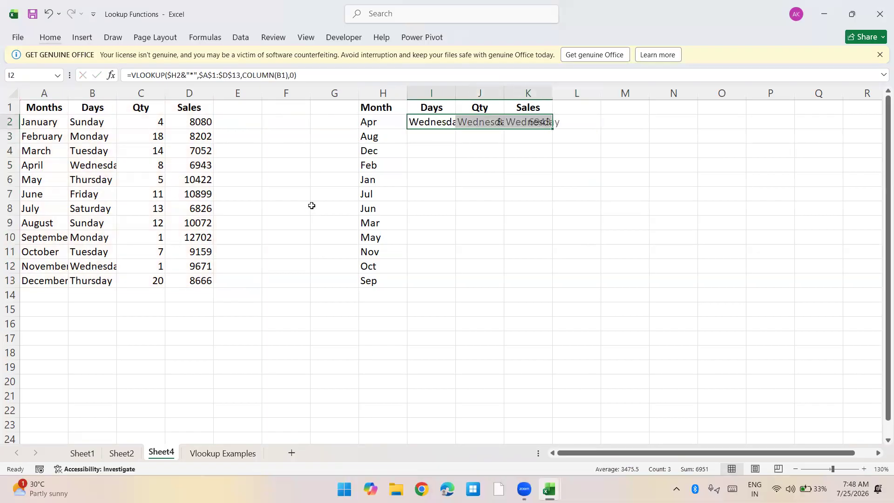
Step: Copy the formulas in I2:K2 over the whole lookup block I2:K13
{"action": "key", "text": "ctrl+c"}
{"action": "key", "text": "Left"}
{"action": "key", "text": "ctrl+Down"}
{"action": "key", "text": "Right"}
{"action": "key", "text": "ctrl+shift+Up"}
{"action": "key", "text": "shift+Right"}
{"action": "key", "text": "shift+Right"}
{"action": "key", "text": "Return"}
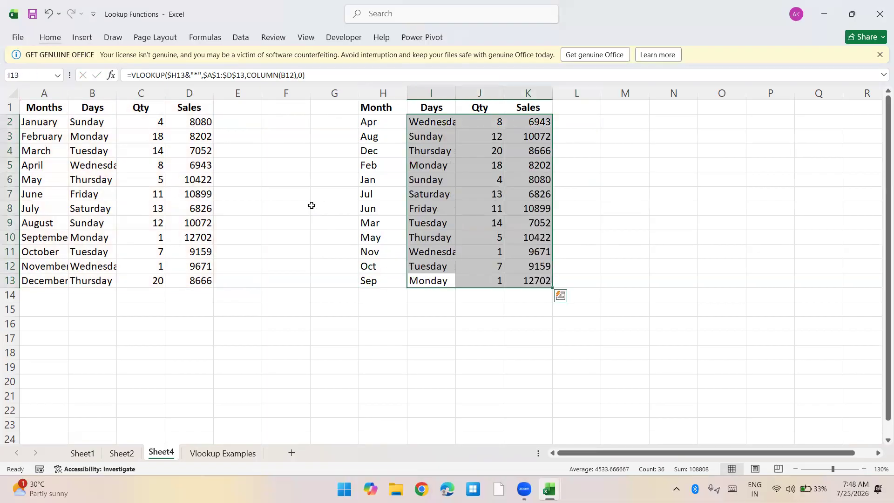
Step: Test the wildcard lookup with the single letters J and W in H2, and undo these test entries
{"action": "key", "text": "Left"}
{"action": "key", "text": "ctrl+Up"}
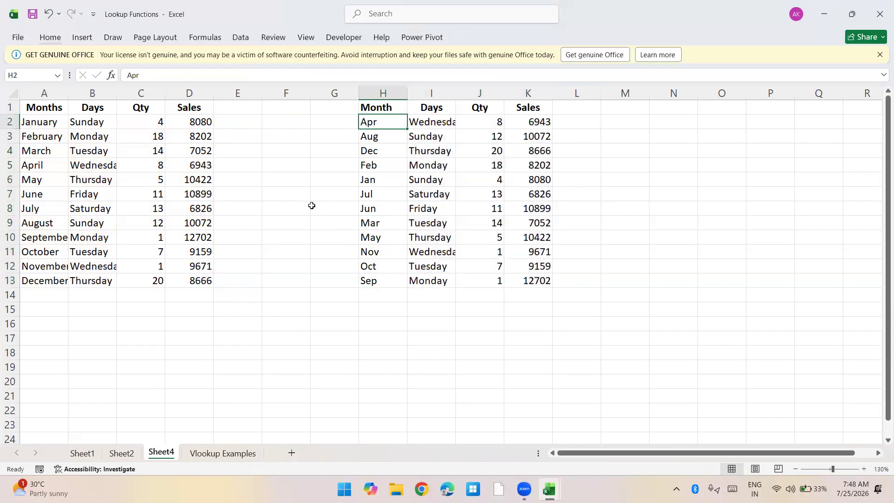
{"action": "type", "text": "J"}
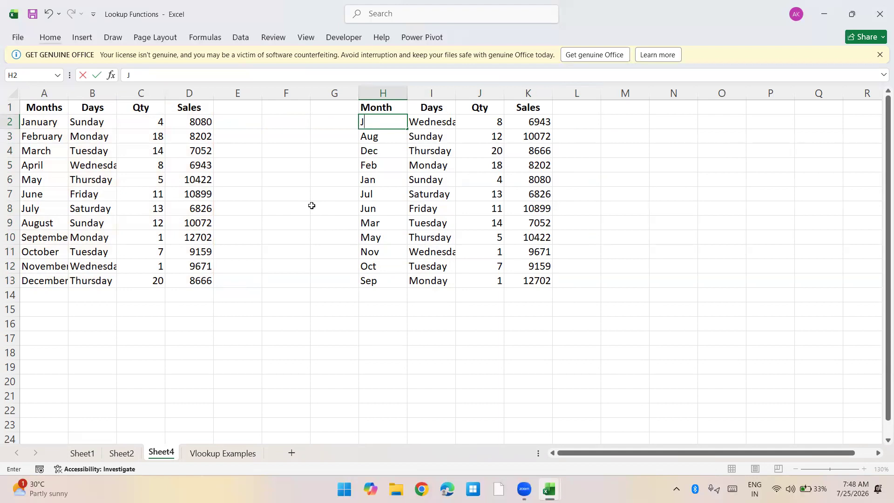
{"action": "key", "text": "Return"}
{"action": "key", "text": "Up"}
{"action": "key", "text": "BackSpace"}
{"action": "type", "text": "W"}
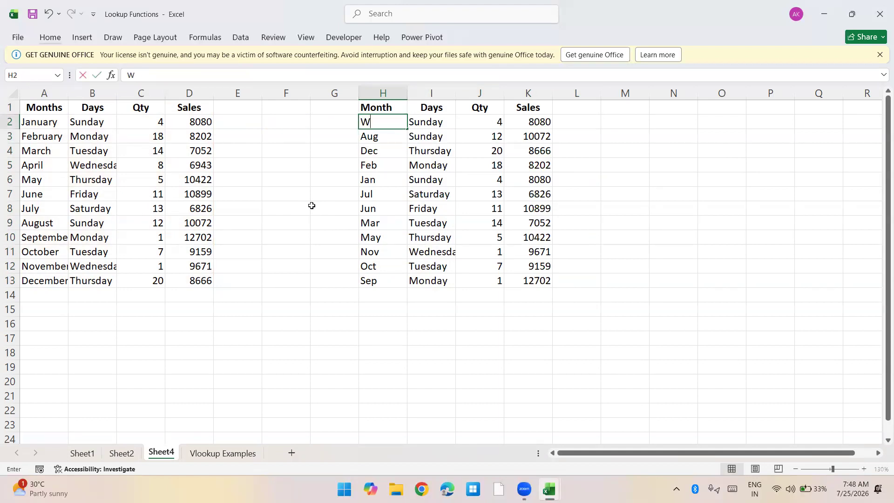
{"action": "key", "text": "Return"}
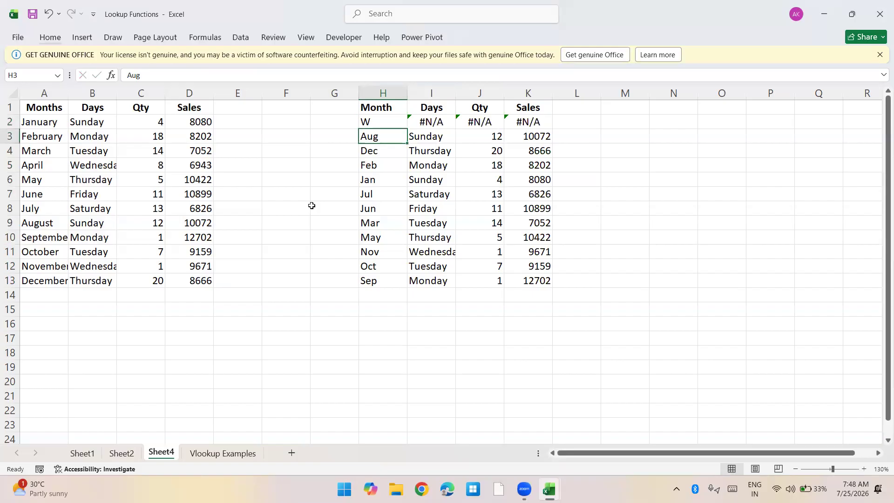
{"action": "key", "text": "ctrl+z"}
{"action": "key", "text": "ctrl+z"}
{"action": "key", "text": "ctrl+z"}
{"action": "key", "text": "ctrl+z"}
Step: Copy the whole lookup table H1:K13 and paste a duplicate starting at H16
{"action": "key", "text": "ctrl+a"}
{"action": "key", "text": "ctrl+c"}
{"action": "key", "text": "ctrl+Down"}
{"action": "key", "text": "Down"}
{"action": "key", "text": "Down"}
{"action": "key", "text": "Down"}
{"action": "key", "text": "ctrl+v"}
Step: Enter =CHAR(RANDBETWEEN(65,90)) in H17 and fill it down through H28
{"action": "key", "text": "Down"}
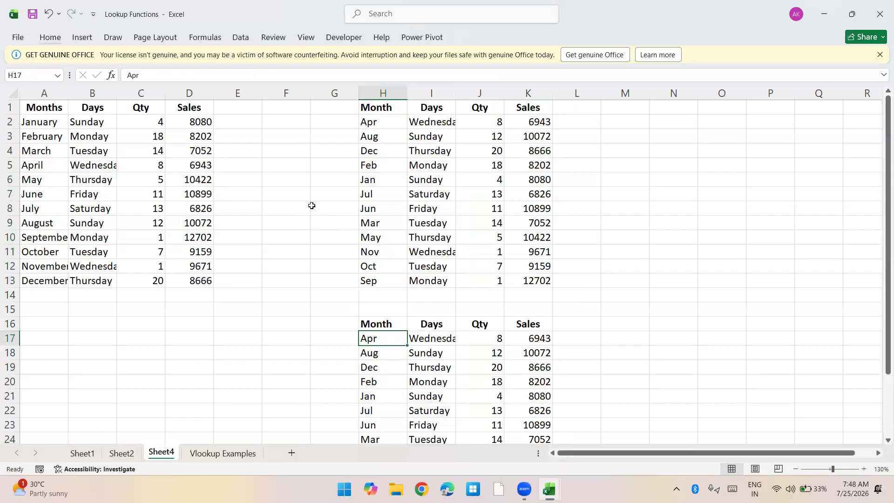
{"action": "key", "text": "Down"}
{"action": "key", "text": "Down"}
{"action": "key", "text": "Down"}
{"action": "key", "text": "Down"}
{"action": "key", "text": "Down"}
{"action": "key", "text": "Down"}
{"action": "key", "text": "Down"}
{"action": "key", "text": "Down"}
{"action": "key", "text": "Down"}
{"action": "key", "text": "Down"}
{"action": "key", "text": "Down"}
{"action": "key", "text": "ctrl+Up"}
{"action": "key", "text": "Down"}
{"action": "type", "text": "=char"}
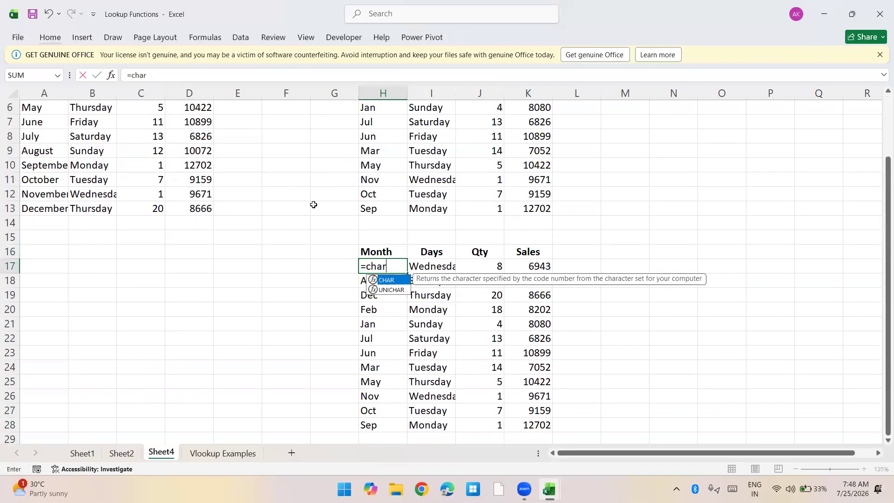
{"action": "key", "text": "Tab"}
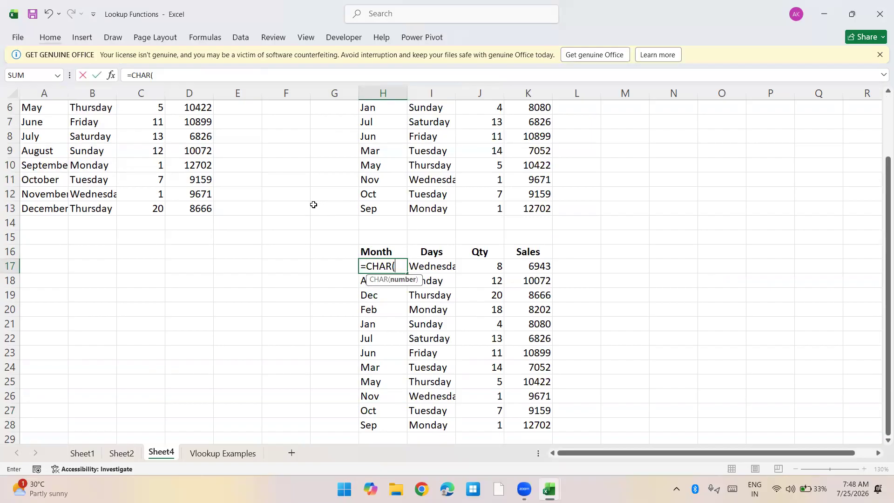
{"action": "type", "text": "rand"}
{"action": "key", "text": "Down"}
{"action": "key", "text": "Down"}
{"action": "key", "text": "Tab"}
{"action": "type", "text": "65,90))"}
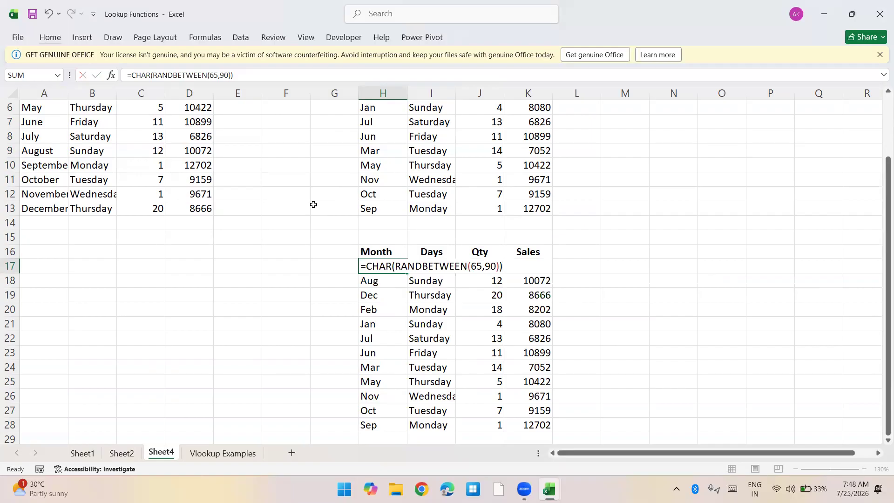
{"action": "key", "text": "ctrl+Return"}
{"action": "key", "text": "ctrl+shift+Down"}
{"action": "key", "text": "ctrl+d"}
Step: Replace the random-letter formulas in H17:H28 with their values by pasting them in place as values
{"action": "key", "text": "ctrl+c"}
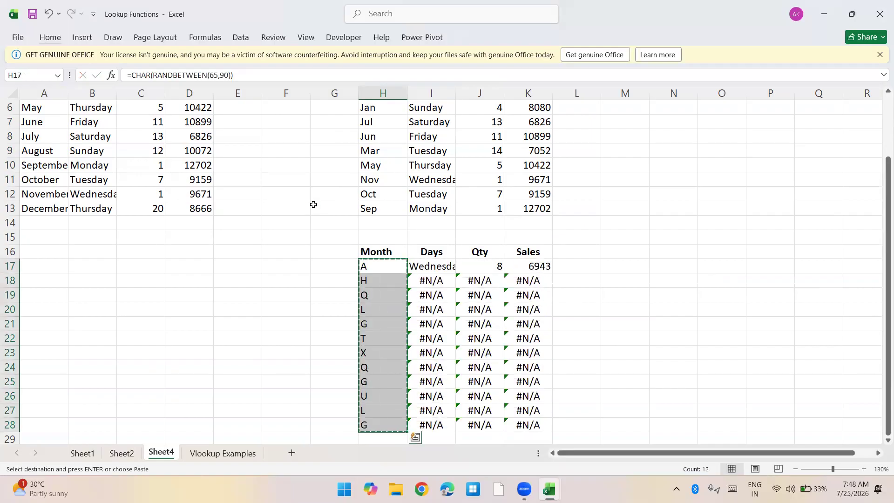
{"action": "key", "text": "ctrl+alt+v"}
{"action": "key", "text": "v"}
{"action": "key", "text": "Return"}
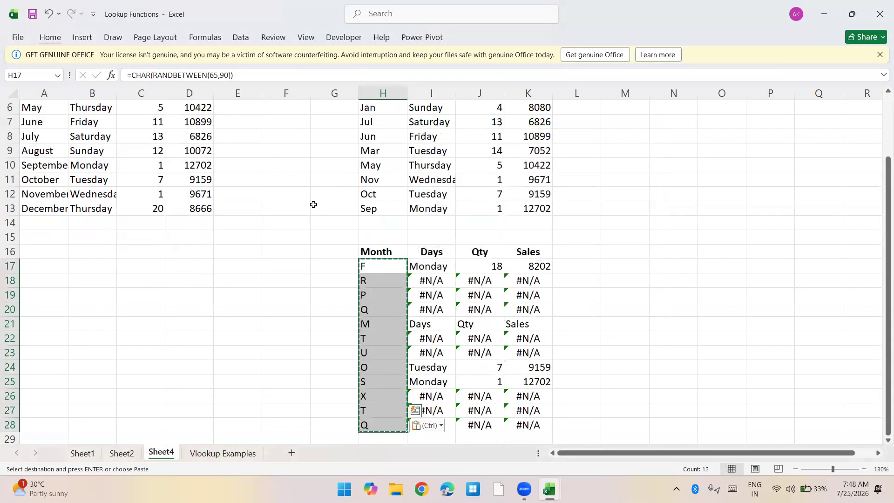
{"action": "key", "text": "ctrl+shift+Down"}
{"action": "key", "text": "ctrl+alt+v"}
{"action": "key", "text": "v"}
{"action": "key", "text": "Return"}
{"action": "key", "text": "Right"}
{"action": "key", "text": "Left"}
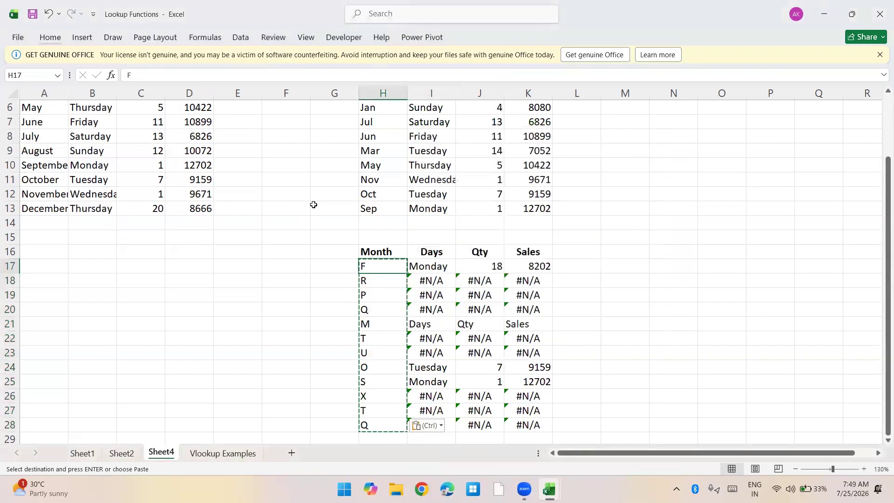
{"action": "key", "text": "Right"}
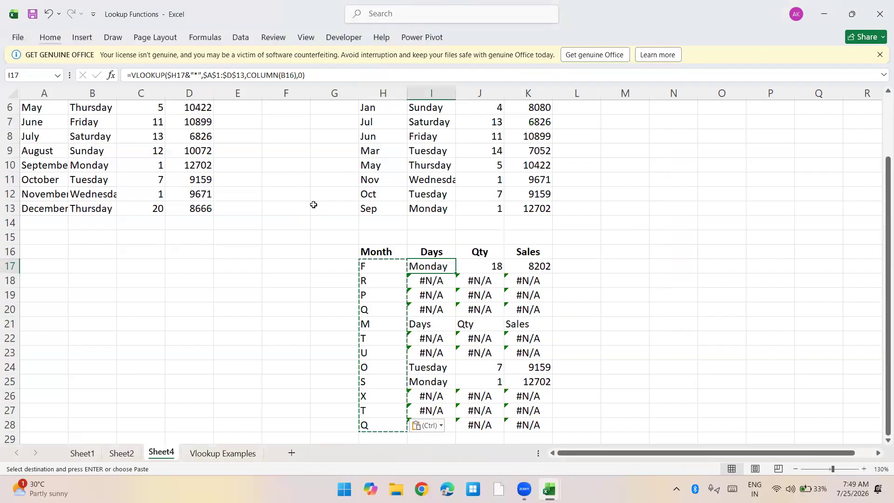
Step: Add "*"& before $H17 in the VLOOKUP formula of I17 so it matches the letter anywhere in the month name
{"action": "key", "text": "F2"}
{"action": "key", "text": "Left"}
{"action": "key", "text": "Left"}
{"action": "key", "text": "Left"}
{"action": "key", "text": "Left"}
{"action": "key", "text": "Left"}
{"action": "key", "text": "Left"}
{"action": "key", "text": "Left"}
{"action": "key", "text": "Left"}
{"action": "key", "text": "Left"}
{"action": "key", "text": "Left"}
{"action": "key", "text": "Left"}
{"action": "key", "text": "Left"}
{"action": "key", "text": "Left"}
{"action": "key", "text": "Left"}
{"action": "key", "text": "Left"}
{"action": "key", "text": "Left"}
{"action": "key", "text": "Left"}
{"action": "key", "text": "Left"}
{"action": "key", "text": "Left"}
{"action": "key", "text": "Left"}
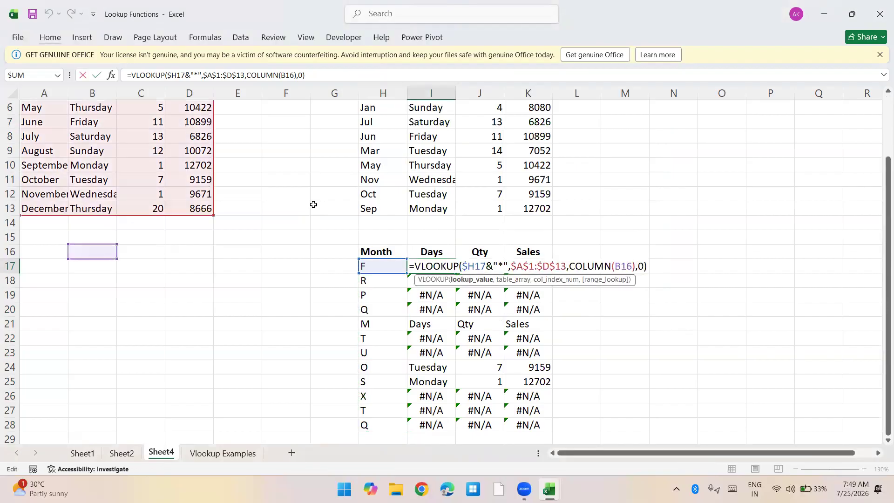
{"action": "key", "text": "shift+Left"}
{"action": "key", "text": "shift+Left"}
{"action": "key", "text": "shift+Left"}
{"action": "key", "text": "alt+shift"}
{"action": "key", "text": "Left"}
{"action": "type", "text": "\"*\"&"}
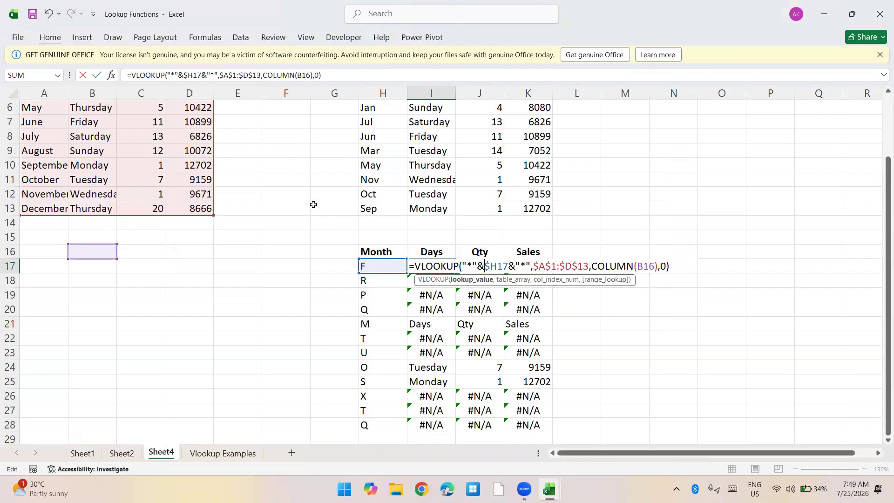
{"action": "key", "text": "ctrl+Return"}
Step: Copy the revised VLOOKUP formula from I17 across the whole result range I17:K28
{"action": "key", "text": "ctrl+c"}
{"action": "key", "text": "ctrl+shift+Right"}
{"action": "key", "text": "ctrl+shift+Down"}
{"action": "key", "text": "Return"}
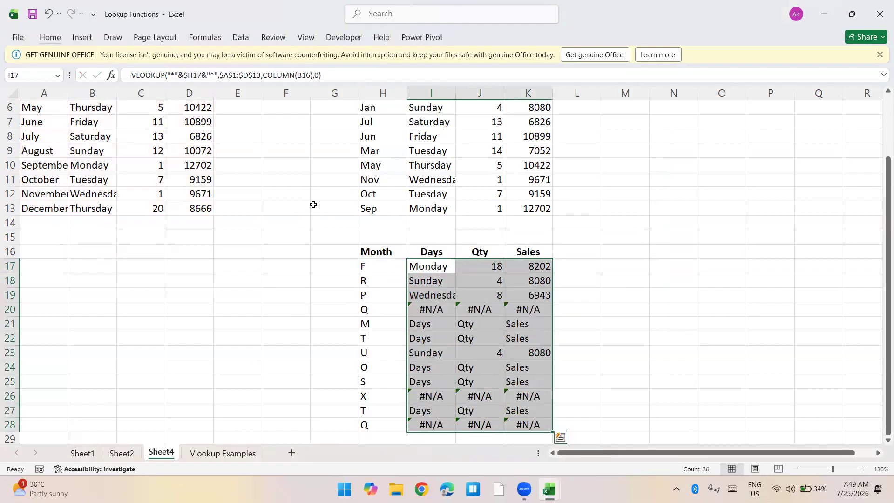
Step: Replace the unmatched lookup letters with T in H20, R in H26 and P in H28
{"action": "key", "text": "Down"}
{"action": "key", "text": "Down"}
{"action": "key", "text": "Down"}
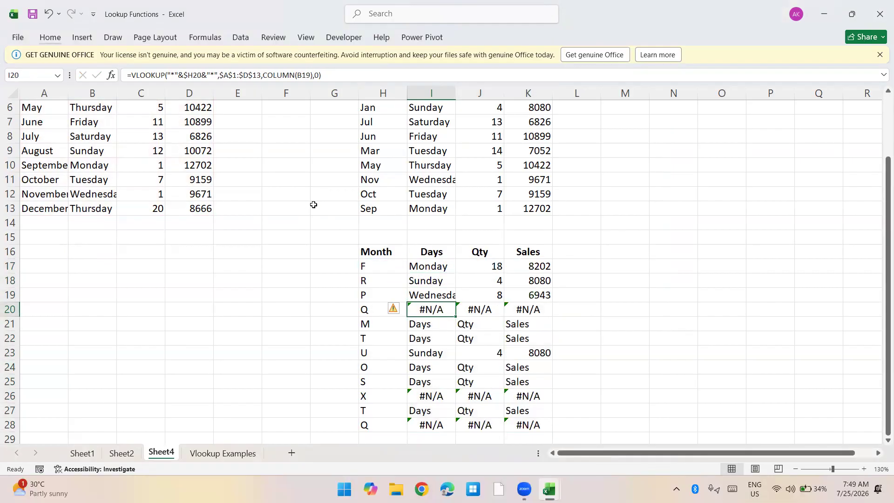
{"action": "key", "text": "Left"}
{"action": "type", "text": "T"}
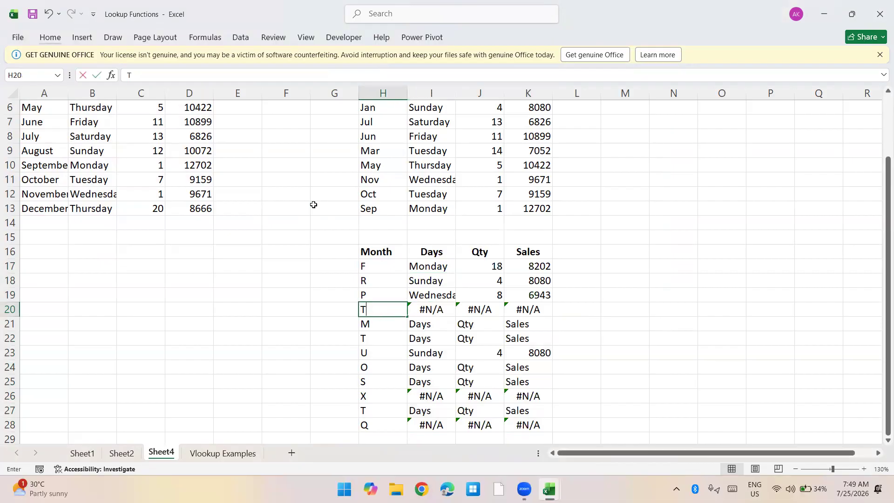
{"action": "key", "text": "Return"}
{"action": "key", "text": "Down"}
{"action": "key", "text": "Down"}
{"action": "key", "text": "Down"}
{"action": "key", "text": "Down"}
{"action": "key", "text": "Down"}
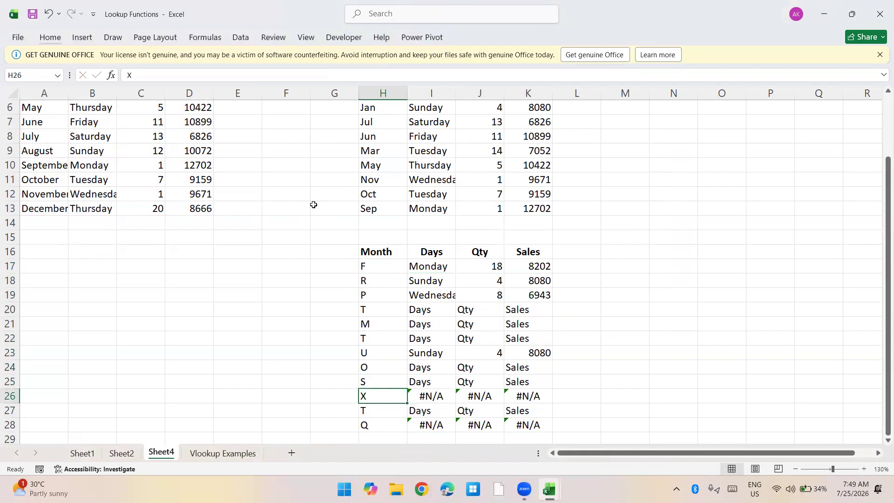
{"action": "type", "text": "R"}
{"action": "key", "text": "Return"}
{"action": "key", "text": "Down"}
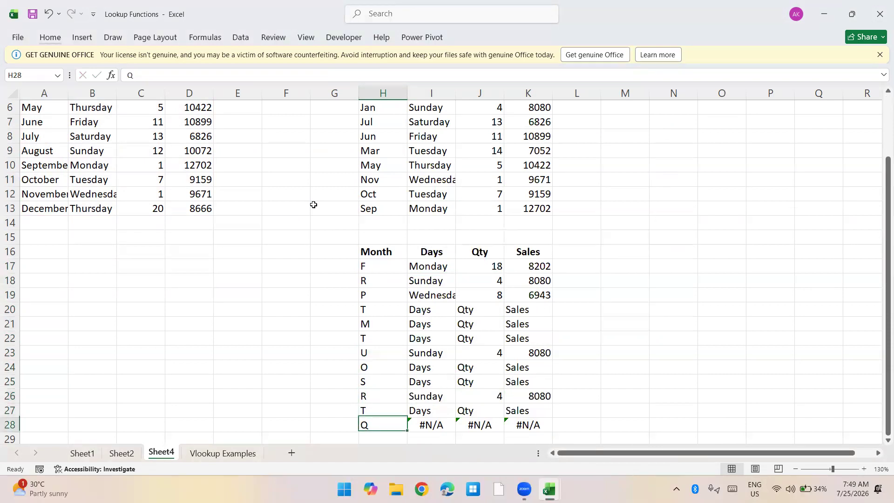
{"action": "type", "text": "P"}
{"action": "key", "text": "Return"}
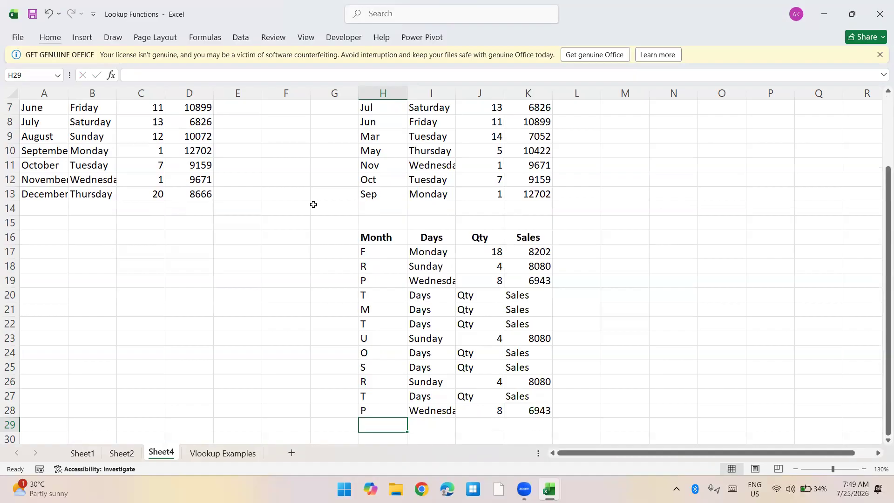
Step: Look over the source table's Months column A1:A13 and its headings beside the lookup tables
{"action": "key", "text": "ctrl+Up"}
{"action": "key", "text": "ctrl+Up"}
{"action": "key", "text": "ctrl+Up"}
{"action": "key", "text": "ctrl+Up"}
{"action": "key", "text": "ctrl+Left"}
{"action": "key", "text": "ctrl+Left"}
{"action": "key", "text": "ctrl+Right"}
{"action": "key", "text": "ctrl+Right"}
{"action": "key", "text": "ctrl+Right"}
{"action": "key", "text": "ctrl+Left"}
{"action": "key", "text": "Right"}
{"action": "key", "text": "Right"}
{"action": "key", "text": "Right"}
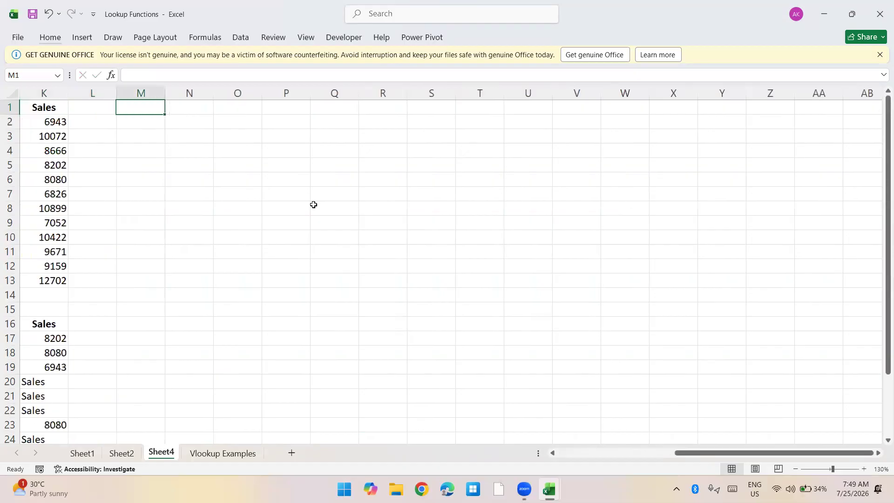
{"action": "key", "text": "ctrl+Left"}
{"action": "key", "text": "ctrl+Left"}
{"action": "key", "text": "ctrl+Left"}
{"action": "key", "text": "ctrl+Left"}
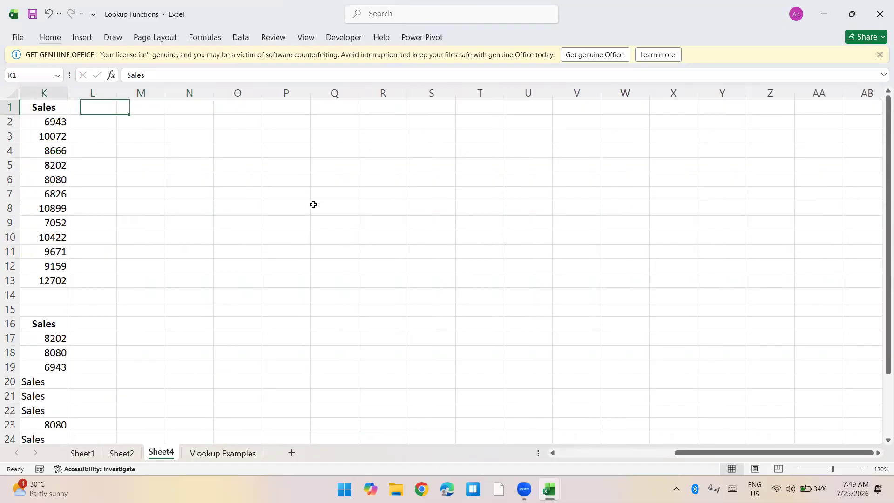
{"action": "key", "text": "ctrl+shift+Down"}
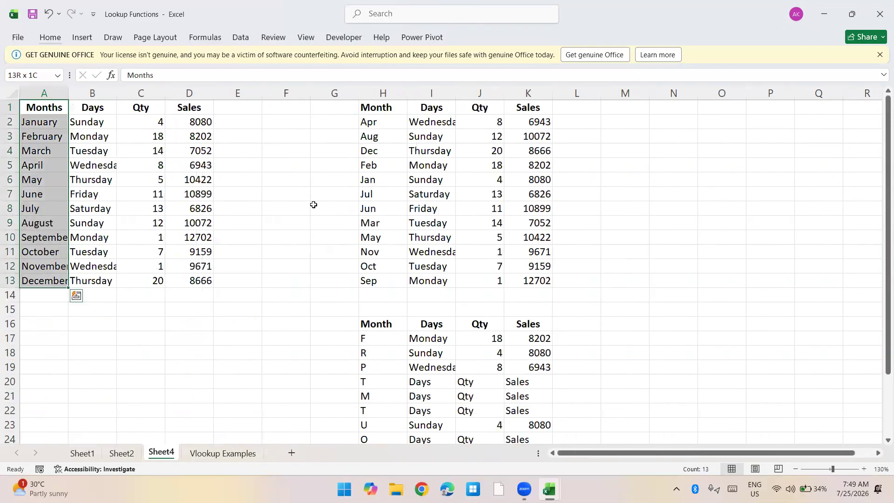
{"action": "key", "text": "Right"}
{"action": "key", "text": "Right"}
{"action": "key", "text": "Right"}
{"action": "key", "text": "Right"}
{"action": "key", "text": "Left"}
{"action": "key", "text": "Left"}
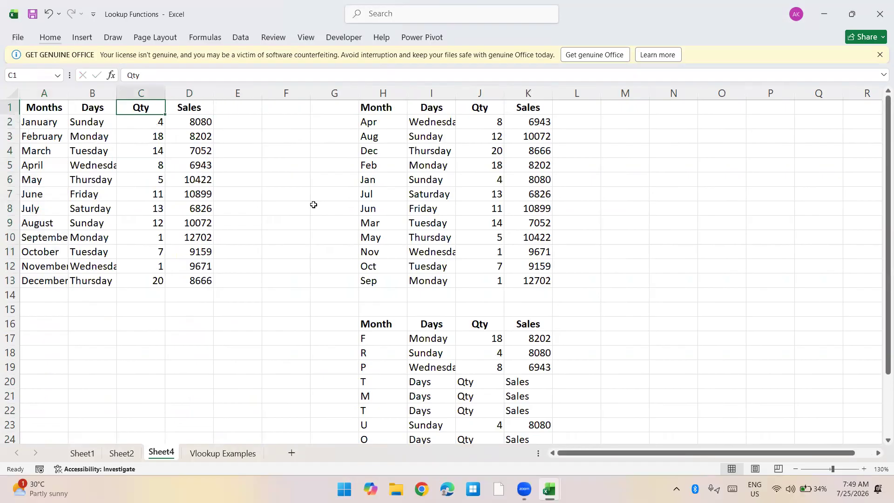
Step: Enter the heading Date in cell N1, to the right of the lookup tables
{"action": "key", "text": "Right"}
{"action": "key", "text": "Right"}
{"action": "key", "text": "Right"}
{"action": "key", "text": "Right"}
{"action": "key", "text": "Right"}
{"action": "key", "text": "Right"}
{"action": "key", "text": "Right"}
{"action": "key", "text": "Right"}
{"action": "key", "text": "Right"}
{"action": "key", "text": "Right"}
{"action": "key", "text": "Right"}
{"action": "key", "text": "Right"}
{"action": "key", "text": "Right"}
{"action": "key", "text": "Right"}
{"action": "key", "text": "Left"}
{"action": "key", "text": "Left"}
{"action": "key", "text": "Left"}
{"action": "type", "text": "Date"}
{"action": "key", "text": "Right"}
{"action": "key", "text": "Right"}
{"action": "key", "text": "Right"}
{"action": "key", "text": "Right"}
{"action": "key", "text": "Right"}
{"action": "key", "text": "Right"}
{"action": "key", "text": "Right"}
{"action": "key", "text": "Right"}
{"action": "key", "text": "Right"}
{"action": "key", "text": "Right"}
{"action": "key", "text": "Right"}
{"action": "key", "text": "Right"}
{"action": "key", "text": "Right"}
{"action": "key", "text": "Right"}
{"action": "key", "text": "Right"}
{"action": "key", "text": "Left"}
{"action": "key", "text": "Left"}
{"action": "key", "text": "Left"}
{"action": "key", "text": "Left"}
{"action": "key", "text": "Left"}
{"action": "key", "text": "Left"}
{"action": "key", "text": "Left"}
{"action": "key", "text": "Left"}
{"action": "key", "text": "Left"}
{"action": "key", "text": "Left"}
{"action": "key", "text": "Left"}
{"action": "key", "text": "Left"}
{"action": "key", "text": "Left"}
{"action": "key", "text": "Left"}
{"action": "key", "text": "Left"}
Step: Enter =RANDBETWEEN("1-1-2025","12-31-2025") in N2 and fill it down through N48
{"action": "key", "text": "Down"}
{"action": "type", "text": "=rand"}
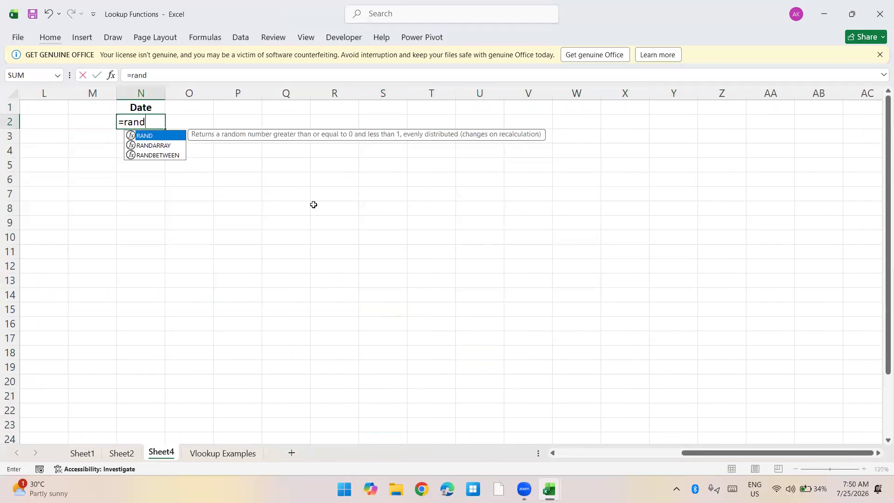
{"action": "key", "text": "Down"}
{"action": "key", "text": "Tab"}
{"action": "type", "text": "\"1-1-"}
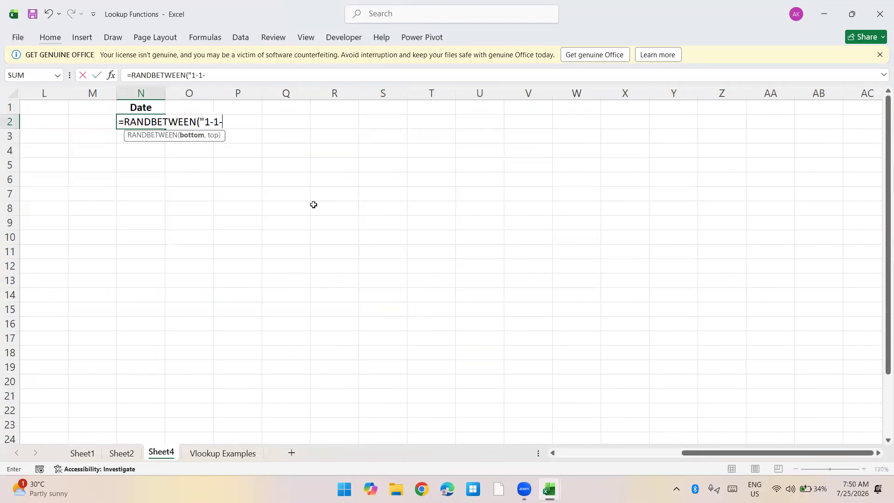
{"action": "type", "text": "2025\",\"12"}
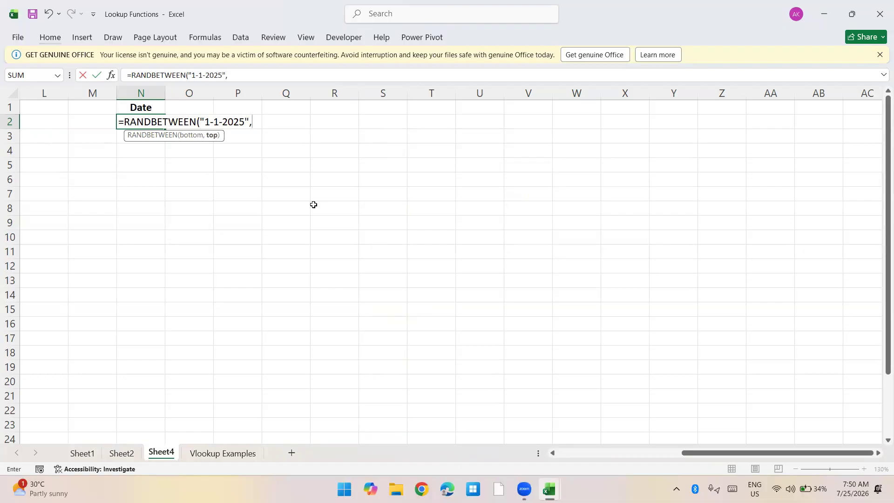
{"action": "key", "text": "BackSpace"}
{"action": "key", "text": "BackSpace"}
{"action": "type", "text": "12-31-2025"}
{"action": "type", "text": ")"}
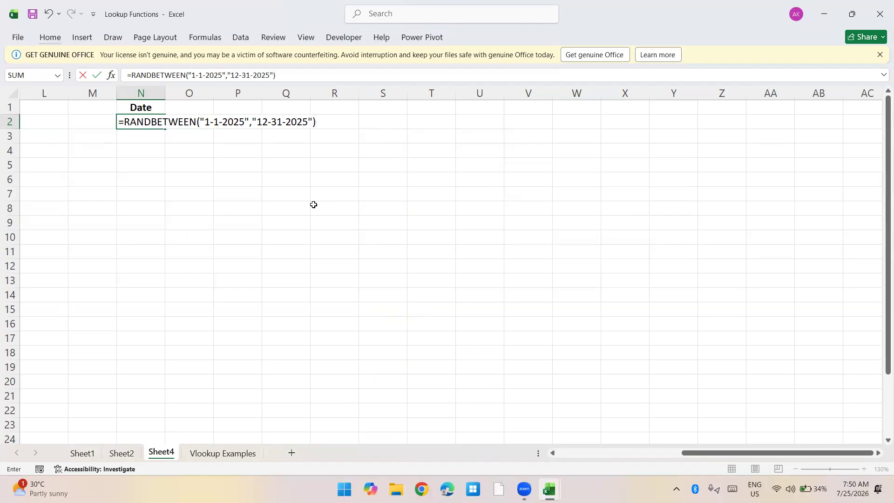
{"action": "key", "text": "ctrl+Return"}
{"action": "key", "text": "shift+Page_Down"}
{"action": "key", "text": "shift+Page_Down"}
{"action": "key", "text": "ctrl+d"}
Step: Replace the random-date formulas in N2:N48 with their values and format them as day-month-year dates
{"action": "key", "text": "ctrl+c"}
{"action": "key", "text": "ctrl+alt+v"}
{"action": "key", "text": "v"}
{"action": "key", "text": "Return"}
{"action": "key", "text": "ctrl+shift+3"}
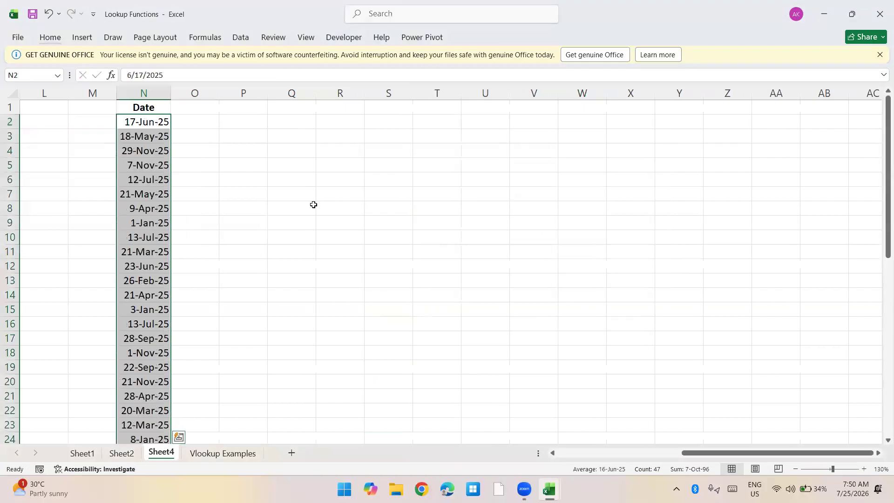
Step: Copy the source table's Days, Qty and Sales headings to O1:Q1, beside the Date heading
{"action": "key", "text": "ctrl+Up"}
{"action": "key", "text": "ctrl+Left"}
{"action": "key", "text": "ctrl+Left"}
{"action": "key", "text": "ctrl+Left"}
{"action": "key", "text": "ctrl+Left"}
{"action": "key", "text": "Right"}
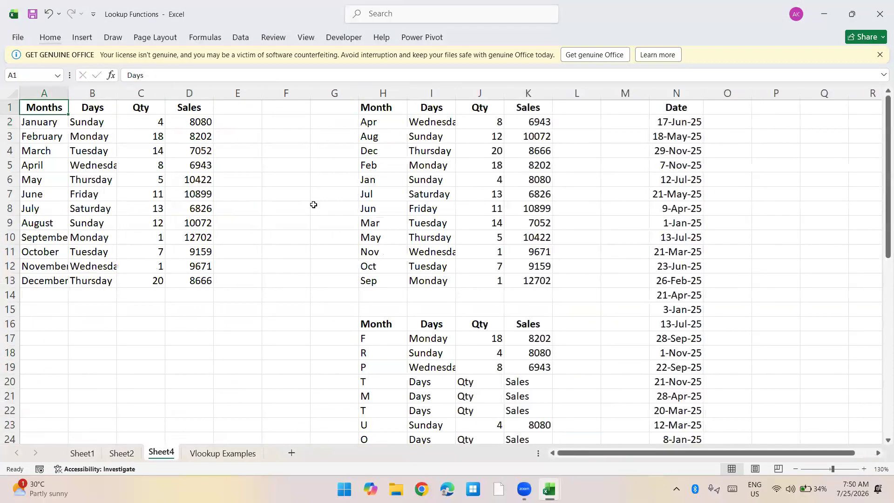
{"action": "key", "text": "ctrl+shift+Right"}
{"action": "key", "text": "ctrl+c"}
{"action": "key", "text": "ctrl+Right"}
{"action": "key", "text": "ctrl+Right"}
{"action": "key", "text": "Right"}
{"action": "key", "text": "Right"}
{"action": "key", "text": "Right"}
{"action": "key", "text": "Right"}
{"action": "key", "text": "Right"}
{"action": "key", "text": "Right"}
{"action": "key", "text": "Right"}
{"action": "key", "text": "Right"}
{"action": "key", "text": "Right"}
{"action": "key", "text": "Right"}
{"action": "key", "text": "Right"}
{"action": "key", "text": "Right"}
{"action": "key", "text": "Right"}
{"action": "key", "text": "Right"}
{"action": "key", "text": "Right"}
{"action": "key", "text": "Right"}
{"action": "key", "text": "Right"}
{"action": "key", "text": "Right"}
{"action": "key", "text": "Right"}
{"action": "key", "text": "Right"}
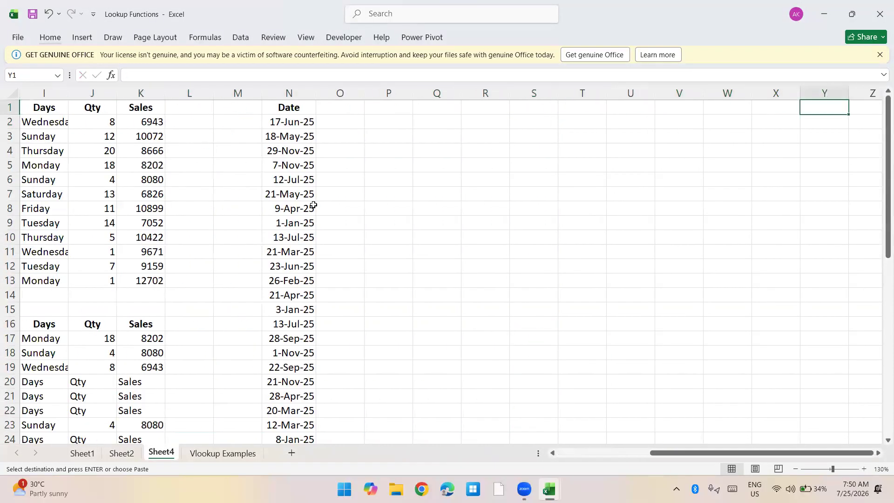
{"action": "key", "text": "ctrl+Left"}
{"action": "key", "text": "Return"}
{"action": "key", "text": "ctrl+z"}
{"action": "key", "text": "Right"}
{"action": "key", "text": "Return"}
{"action": "key", "text": "Left"}
{"action": "key", "text": "Down"}
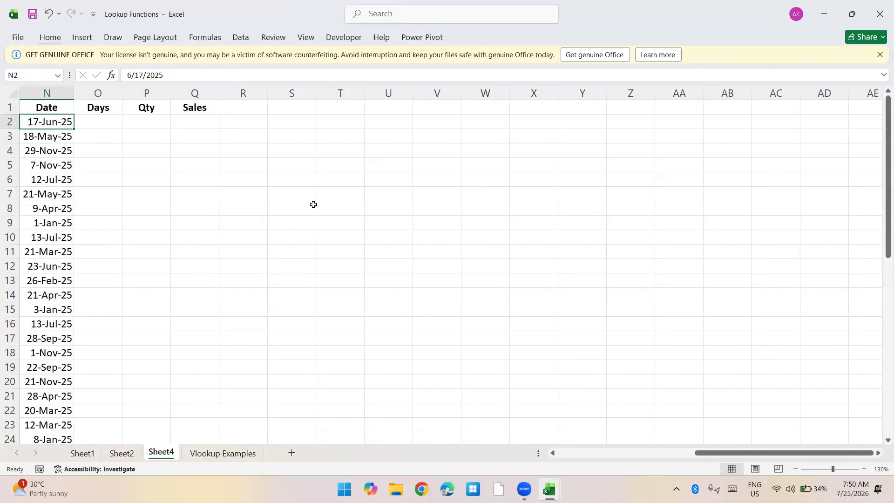
Step: Compare the source table's month rows, including the June row A7:D7, with the dates in column N
{"action": "scroll", "coordinate": [314, 204], "scroll_direction": "left", "scroll_amount": 2}
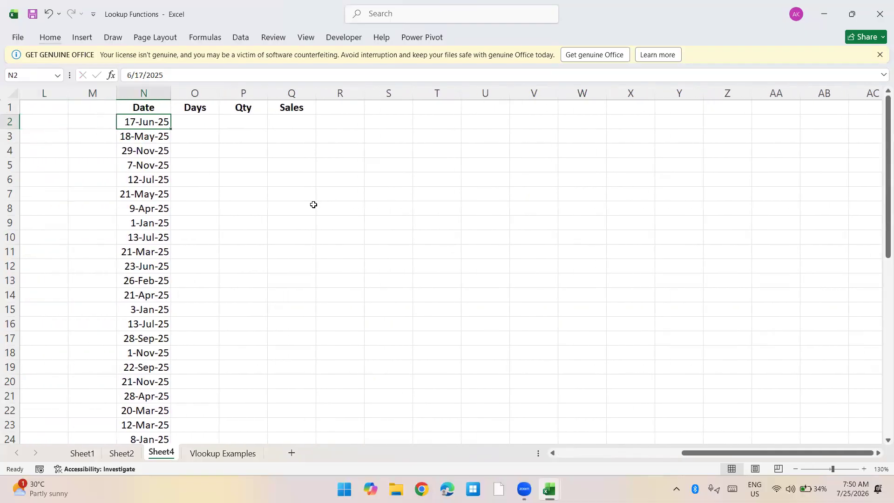
{"action": "key", "text": "ctrl+Left"}
{"action": "key", "text": "ctrl+Left"}
{"action": "key", "text": "ctrl+Left"}
{"action": "key", "text": "ctrl+Left"}
{"action": "key", "text": "Down"}
{"action": "key", "text": "Down"}
{"action": "key", "text": "Down"}
{"action": "key", "text": "Down"}
{"action": "key", "text": "Down"}
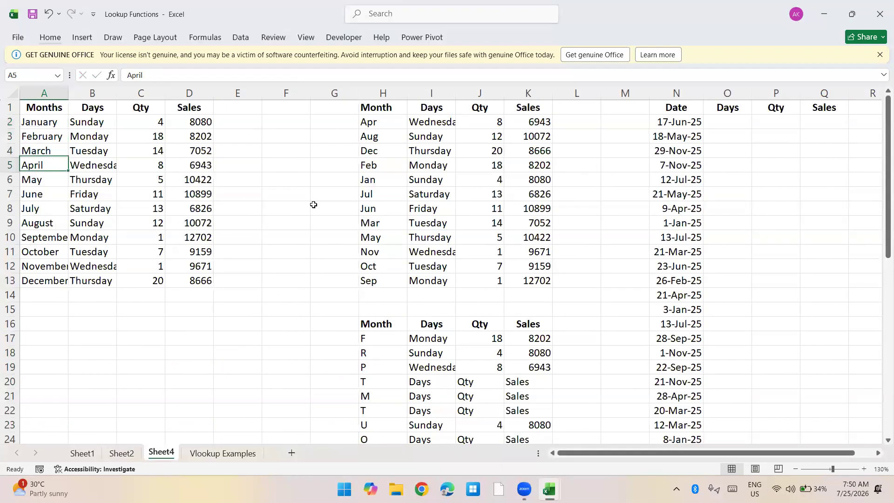
{"action": "key", "text": "Right"}
{"action": "key", "text": "Right"}
{"action": "key", "text": "Right"}
{"action": "key", "text": "Right"}
{"action": "key", "text": "Right"}
{"action": "key", "text": "Right"}
{"action": "key", "text": "Right"}
{"action": "key", "text": "Right"}
{"action": "key", "text": "Right"}
{"action": "key", "text": "Right"}
{"action": "key", "text": "Right"}
{"action": "key", "text": "Right"}
{"action": "key", "text": "Right"}
{"action": "key", "text": "Right"}
{"action": "key", "text": "Right"}
{"action": "key", "text": "Right"}
{"action": "key", "text": "Right"}
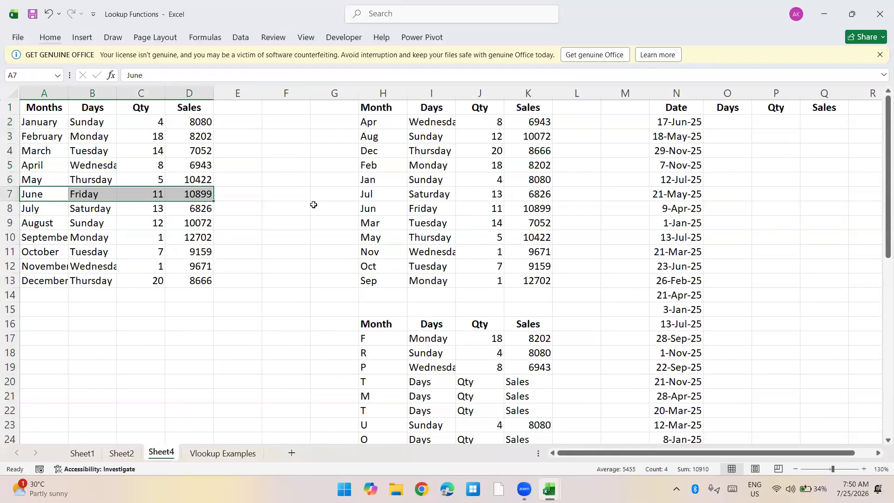
{"action": "key", "text": "Right"}
{"action": "key", "text": "Right"}
{"action": "key", "text": "Right"}
{"action": "key", "text": "ctrl+Left"}
Step: Try entering June in O2 and Maye in O3 with Flash Fill for the remaining dates, and undo the fill
{"action": "key", "text": "Right"}
{"action": "key", "text": "Up"}
{"action": "key", "text": "Up"}
{"action": "key", "text": "Up"}
{"action": "key", "text": "Up"}
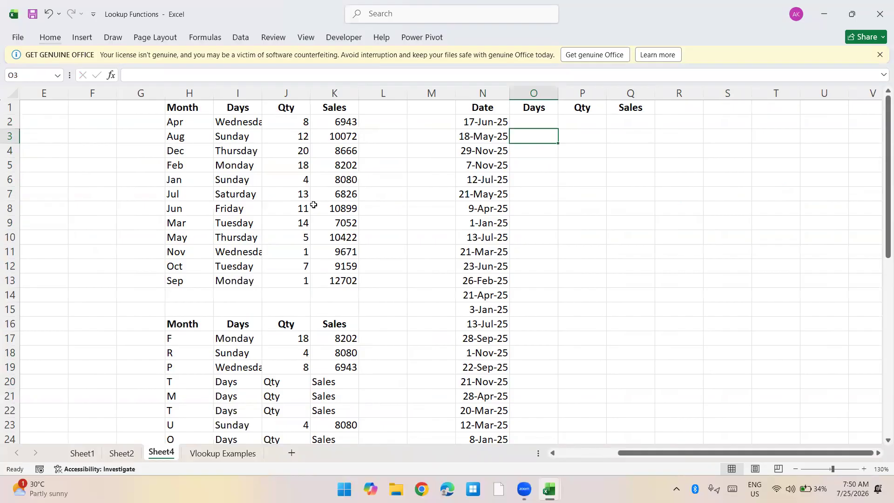
{"action": "key", "text": "Up"}
{"action": "type", "text": "June"}
{"action": "key", "text": "Return"}
{"action": "type", "text": "Maye"}
{"action": "key", "text": "Return"}
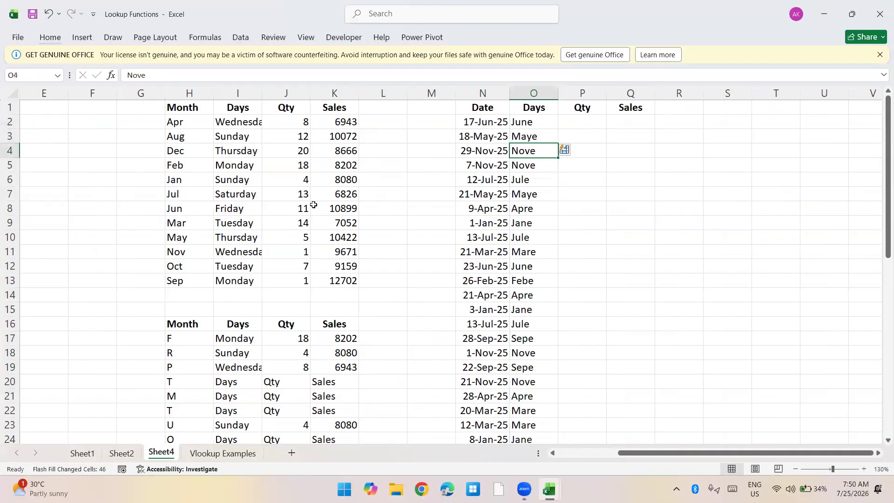
{"action": "key", "text": "ctrl+z"}
{"action": "key", "text": "Up"}
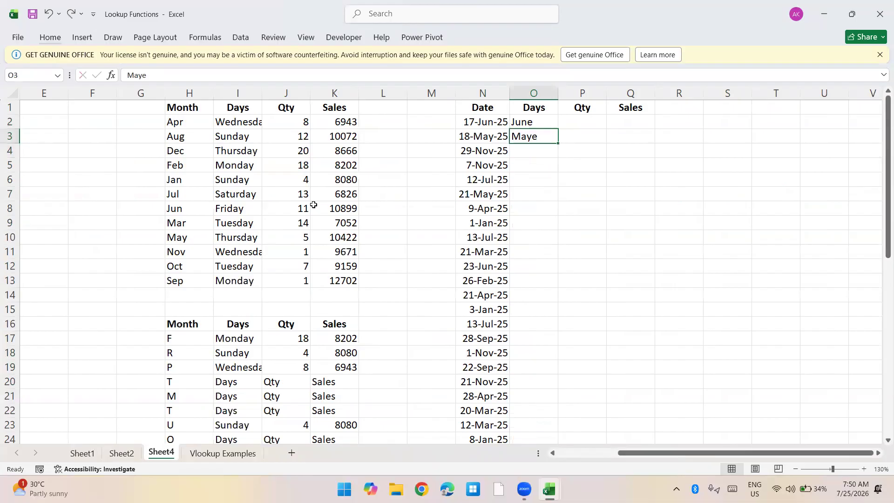
Step: Enter May in O3 and November in O4 as the month names of the adjacent dates
{"action": "type", "text": "May"}
{"action": "key", "text": "BackSpace"}
{"action": "key", "text": "BackSpace"}
{"action": "type", "text": "May"}
{"action": "key", "text": "BackSpace"}
{"action": "type", "text": "y"}
{"action": "key", "text": "Return"}
{"action": "type", "text": "November"}
{"action": "key", "text": "Return"}
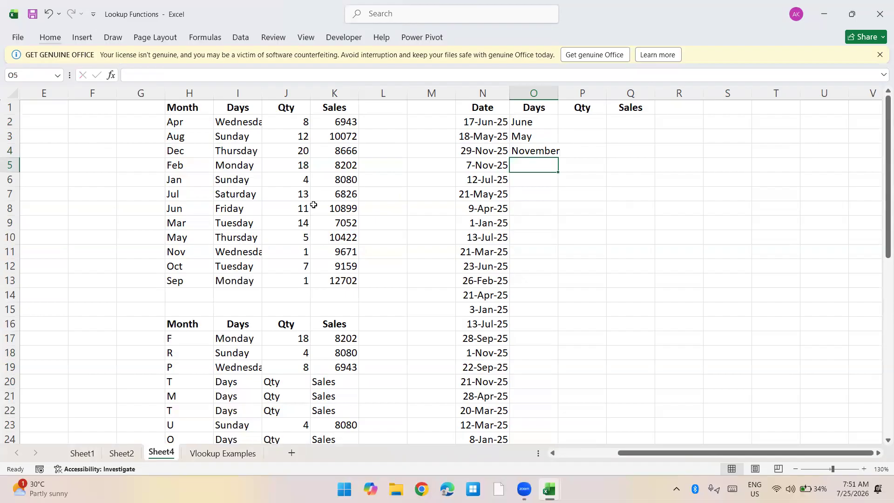
Step: Clear the manually entered month names from O3:O4
{"action": "key", "text": "Up"}
{"action": "key", "text": "shift+Up"}
{"action": "key", "text": "Delete"}
{"action": "key", "text": "Up"}
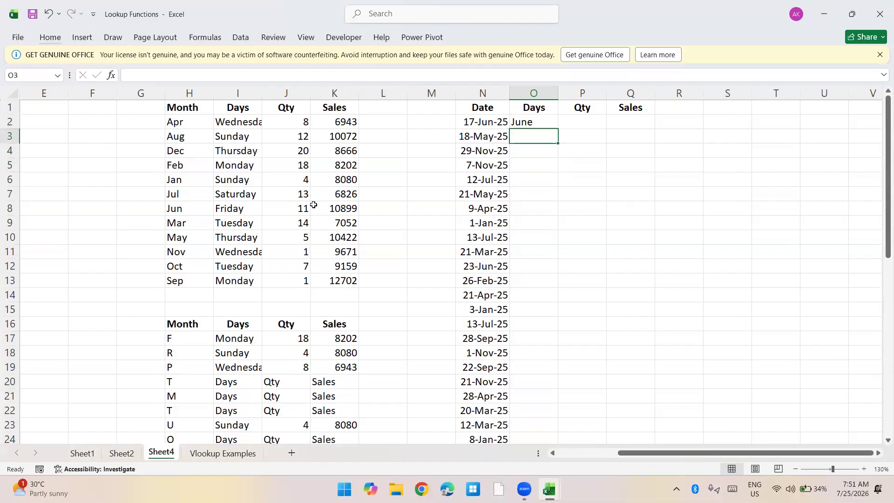
Step: Enter =TEXT(N2,"MMMM") in O2 to extract the full month name from the date
{"action": "type", "text": "=te"}
{"action": "key", "text": "Escape"}
{"action": "key", "text": "Up"}
{"action": "type", "text": "=text"}
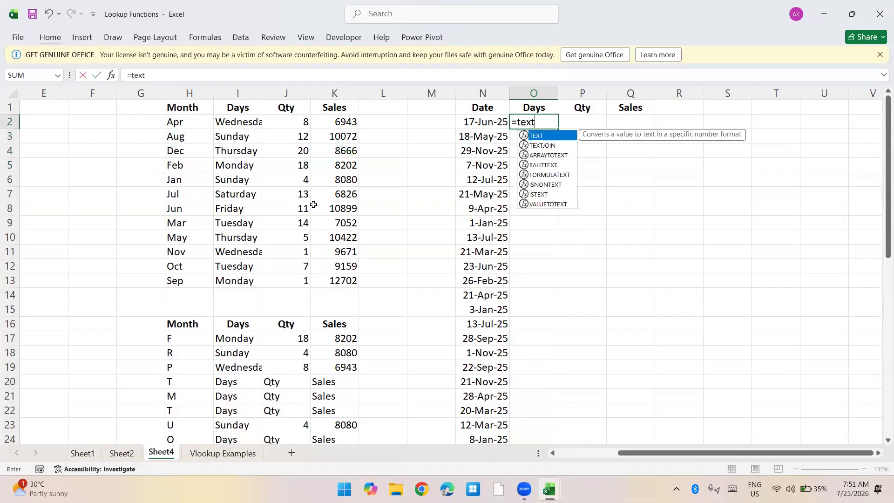
{"action": "key", "text": "Tab"}
{"action": "key", "text": "Left"}
{"action": "type", "text": ",\"M"}
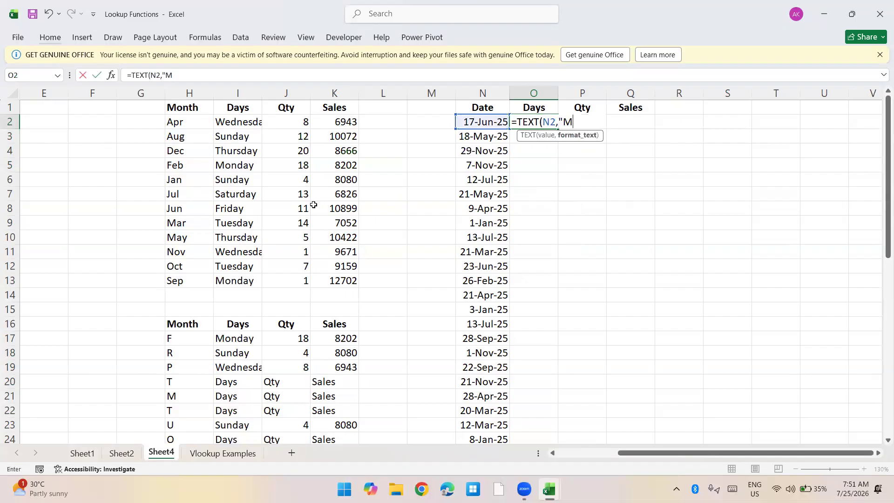
{"action": "type", "text": "MMM\""}
{"action": "key", "text": "Return"}
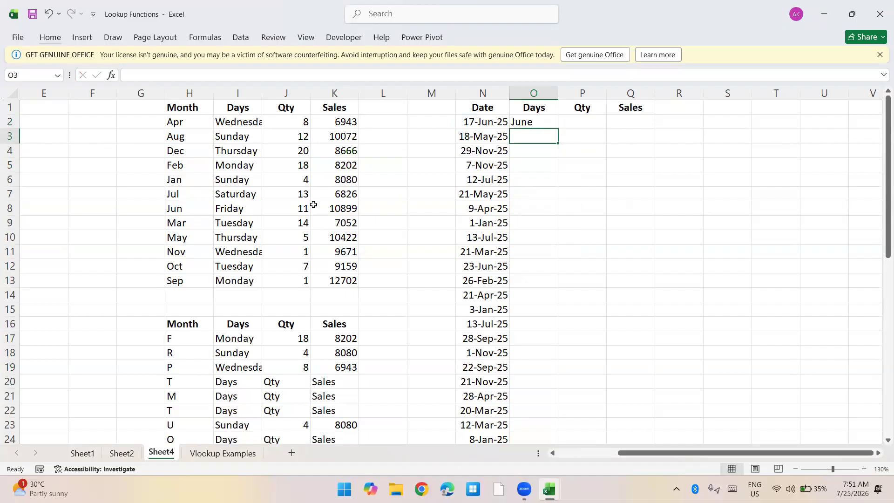
Step: Review the source table's Months column against the month name in O2
{"action": "key", "text": "Up"}
{"action": "key", "text": "Left"}
{"action": "key", "text": "Home"}
{"action": "key", "text": "ctrl+shift+Down"}
{"action": "key", "text": "Right"}
{"action": "key", "text": "Right"}
{"action": "key", "text": "Right"}
{"action": "key", "text": "Right"}
{"action": "key", "text": "Right"}
{"action": "key", "text": "Right"}
{"action": "key", "text": "Right"}
{"action": "key", "text": "Right"}
{"action": "key", "text": "Right"}
{"action": "key", "text": "Right"}
{"action": "key", "text": "Right"}
{"action": "key", "text": "Right"}
{"action": "key", "text": "Right"}
{"action": "key", "text": "Right"}
{"action": "key", "text": "Right"}
{"action": "key", "text": "Right"}
{"action": "key", "text": "Right"}
{"action": "key", "text": "Right"}
{"action": "key", "text": "Right"}
{"action": "key", "text": "Right"}
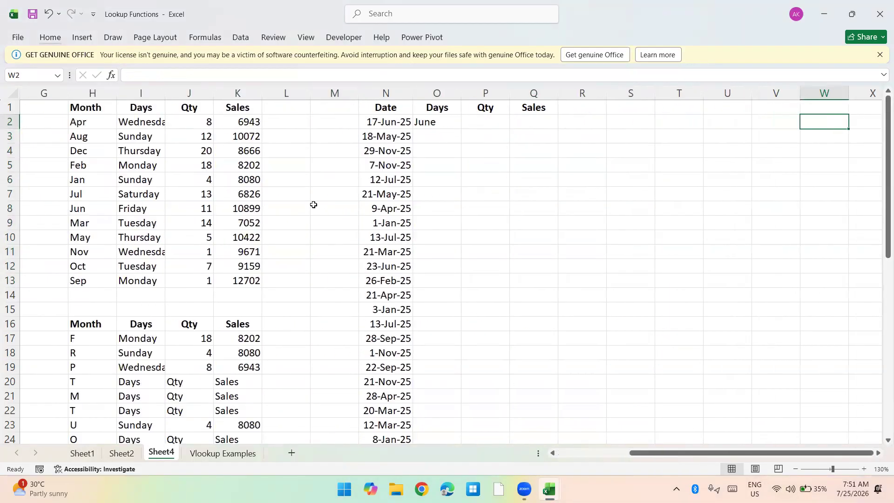
Step: Lock the column of the date reference in O2's TEXT formula as $N2
{"action": "key", "text": "ctrl+Left"}
{"action": "key", "text": "F2"}
{"action": "key", "text": "Left"}
{"action": "key", "text": "Left"}
{"action": "key", "text": "Left"}
{"action": "key", "text": "Left"}
{"action": "key", "text": "Left"}
{"action": "key", "text": "Left"}
{"action": "key", "text": "Left"}
{"action": "key", "text": "Left"}
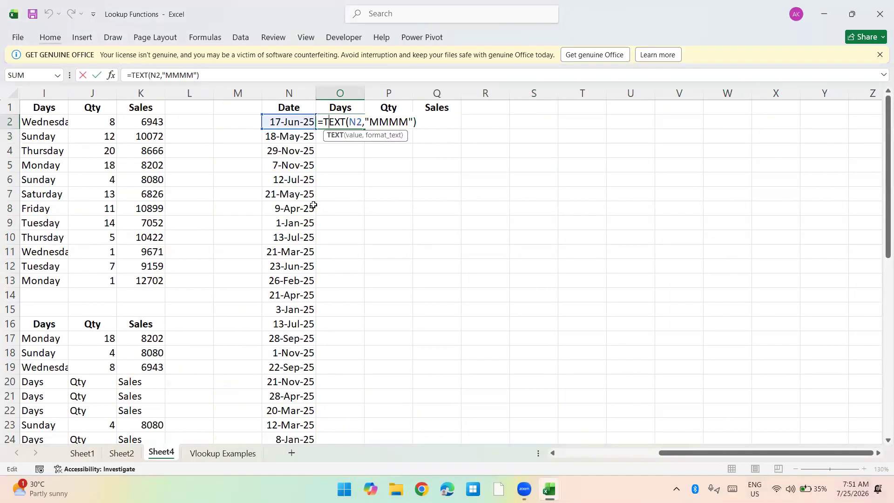
{"action": "key", "text": "F4"}
{"action": "key", "text": "F4"}
{"action": "key", "text": "F4"}
Step: Wrap O2's TEXT($N2,"MMMM") formula in a VLOOKUP as its lookup value
{"action": "key", "text": "Left"}
{"action": "key", "text": "Left"}
{"action": "key", "text": "Left"}
{"action": "key", "text": "Left"}
{"action": "key", "text": "Left"}
{"action": "key", "text": "Left"}
{"action": "type", "text": "vl"}
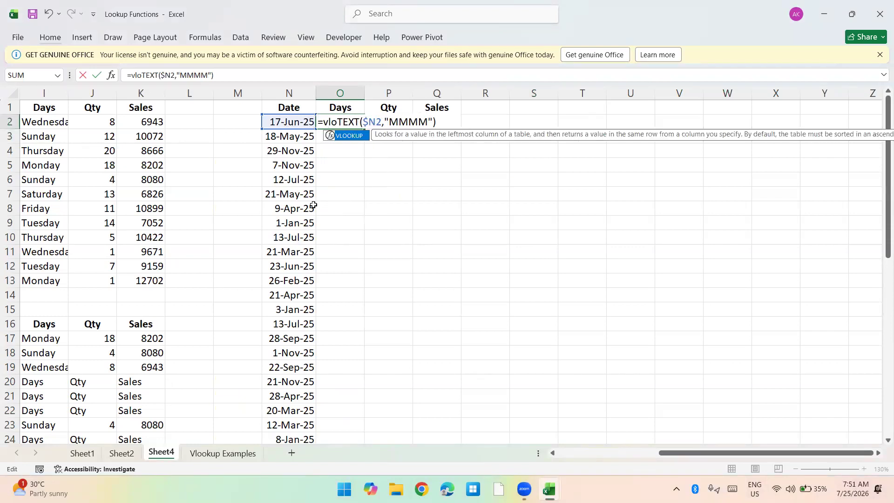
{"action": "key", "text": "Tab"}
{"action": "key", "text": "shift+Right"}
{"action": "key", "text": "shift+Right"}
{"action": "key", "text": "shift+Right"}
{"action": "key", "text": "shift+Right"}
{"action": "key", "text": "shift+Right"}
{"action": "key", "text": "shift+Right"}
{"action": "key", "text": "shift+Right"}
{"action": "key", "text": "shift+Right"}
{"action": "key", "text": "shift+Right"}
{"action": "key", "text": "shift+Right"}
{"action": "key", "text": "shift+Right"}
{"action": "key", "text": "shift+Right"}
{"action": "key", "text": "shift+Right"}
{"action": "key", "text": "shift+Right"}
{"action": "key", "text": "shift+Right"}
{"action": "key", "text": "shift+Right"}
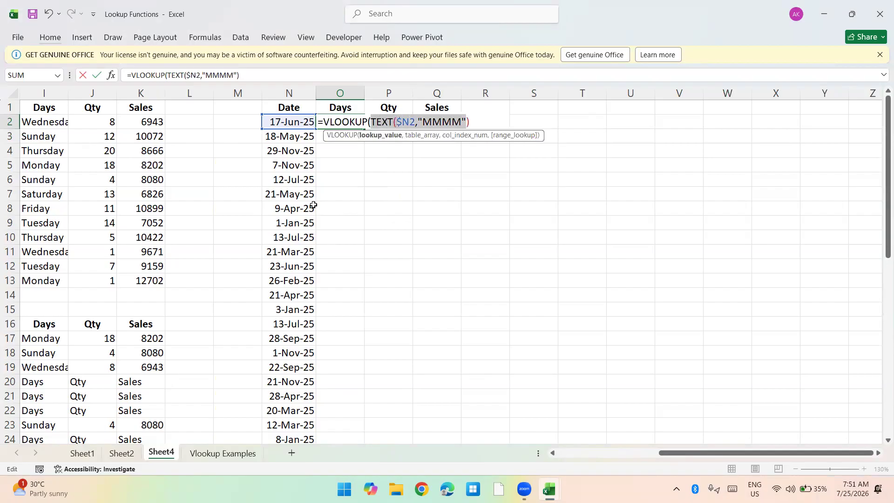
{"action": "key", "text": "Right"}
{"action": "type", "text": ","}
Step: Set the VLOOKUP table array to the months source table as the absolute range $A$1:$D$13
{"action": "key", "text": "F2"}
{"action": "key", "text": "Left"}
{"action": "key", "text": "Left"}
{"action": "key", "text": "Left"}
{"action": "key", "text": "Left"}
{"action": "key", "text": "Home"}
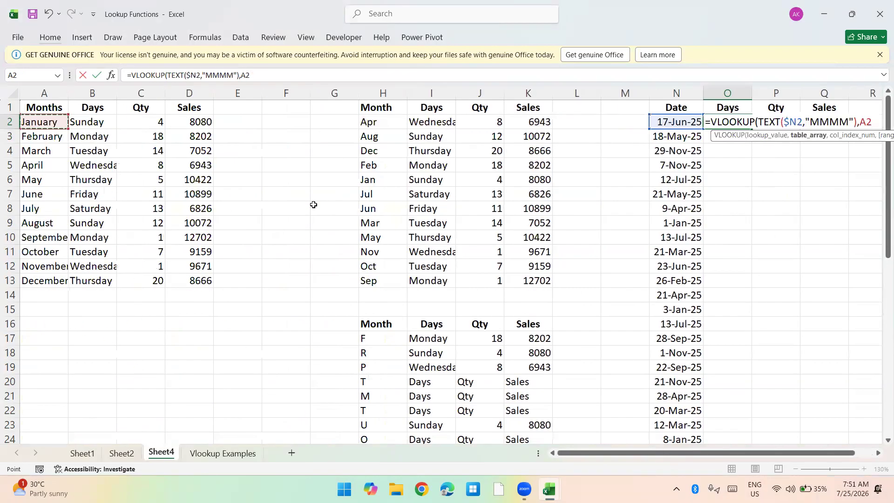
{"action": "key", "text": "Up"}
{"action": "key", "text": "ctrl+shift+Right"}
{"action": "key", "text": "ctrl+shift+Down"}
{"action": "key", "text": "F4"}
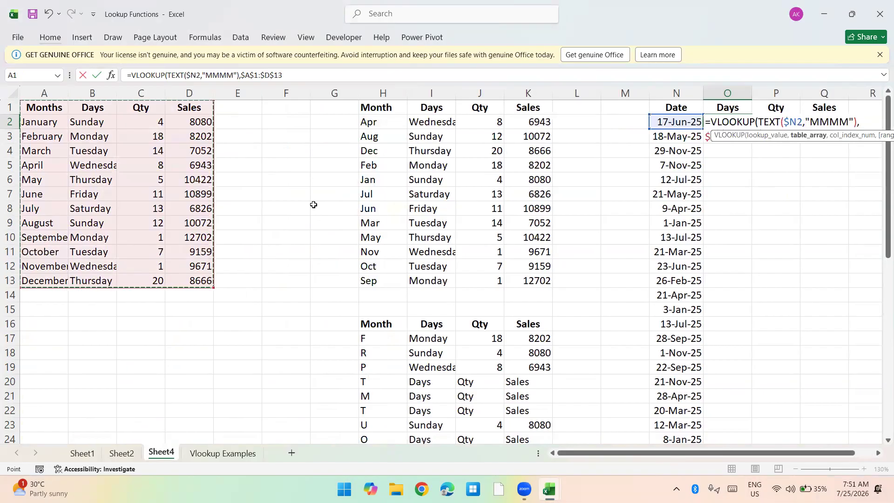
Step: Complete O2's VLOOKUP with COLUMN(B1) as the column index and 0 for an exact match
{"action": "type", "text": ",columnb"}
{"action": "key", "text": "BackSpace"}
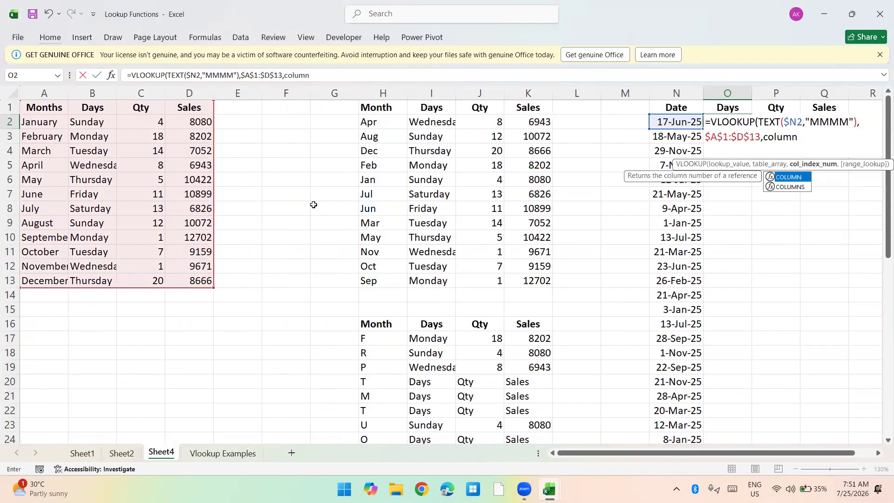
{"action": "key", "text": "Tab"}
{"action": "type", "text": "b1),0)"}
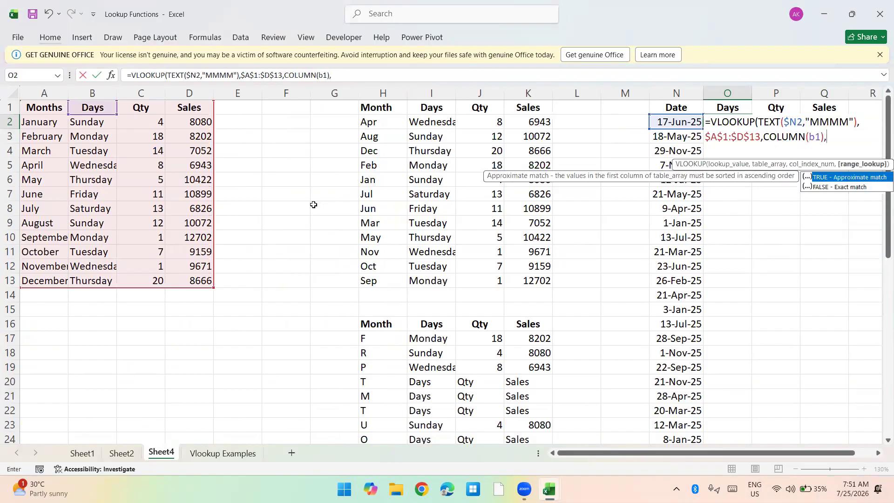
{"action": "key", "text": "Return"}
Step: Copy the VLOOKUP formula from O2 across the Qty and Sales columns to Q2
{"action": "key", "text": "Up"}
{"action": "key", "text": "ctrl+c"}
{"action": "key", "text": "Up"}
{"action": "key", "text": "ctrl+Right"}
{"action": "key", "text": "Down"}
{"action": "key", "text": "ctrl+shift+Left"}
{"action": "key", "text": "Return"}
Step: Copy the Days, Qty and Sales lookup formulas in O2:Q2 down to the last date in row 48
{"action": "key", "text": "ctrl+c"}
{"action": "key", "text": "Down"}
{"action": "key", "text": "ctrl+Left"}
{"action": "key", "text": "ctrl+Down"}
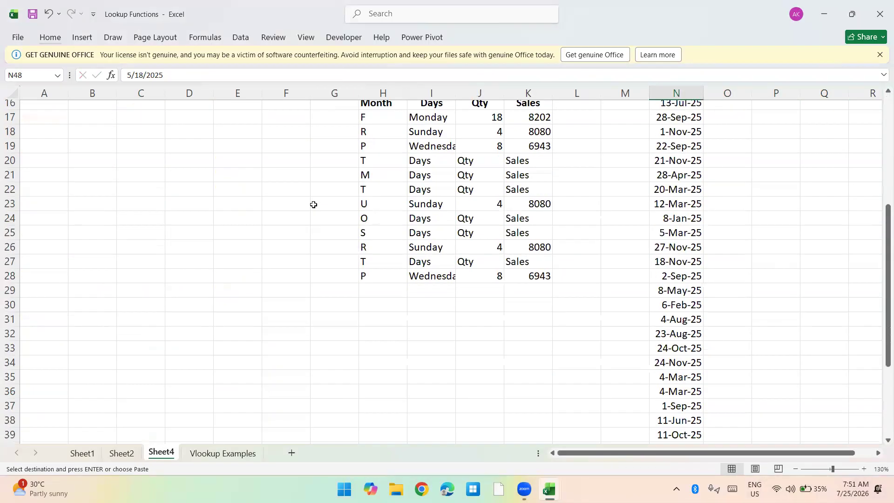
{"action": "key", "text": "Right"}
{"action": "key", "text": "ctrl+shift+Up"}
{"action": "key", "text": "Return"}
{"action": "key", "text": "ctrl+Up"}
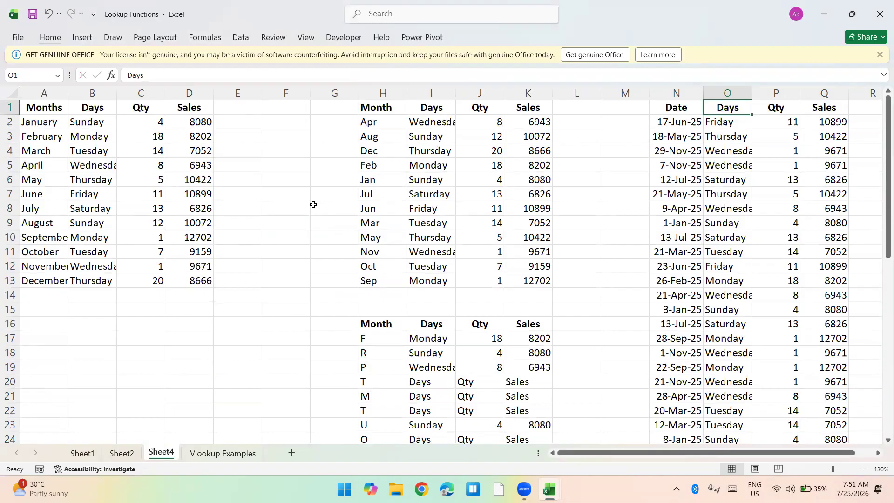
{"action": "key", "text": "Right"}
{"action": "key", "text": "Right"}
{"action": "key", "text": "Right"}
{"action": "key", "text": "Right"}
{"action": "key", "text": "Right"}
{"action": "key", "text": "Right"}
{"action": "key", "text": "Right"}
{"action": "key", "text": "Right"}
{"action": "key", "text": "Right"}
{"action": "key", "text": "Right"}
{"action": "key", "text": "Right"}
{"action": "key", "text": "Right"}
{"action": "key", "text": "Right"}
{"action": "key", "text": "Right"}
{"action": "key", "text": "Right"}
{"action": "key", "text": "Right"}
{"action": "key", "text": "Right"}
{"action": "key", "text": "ctrl+Left"}
{"action": "key", "text": "ctrl+Left"}
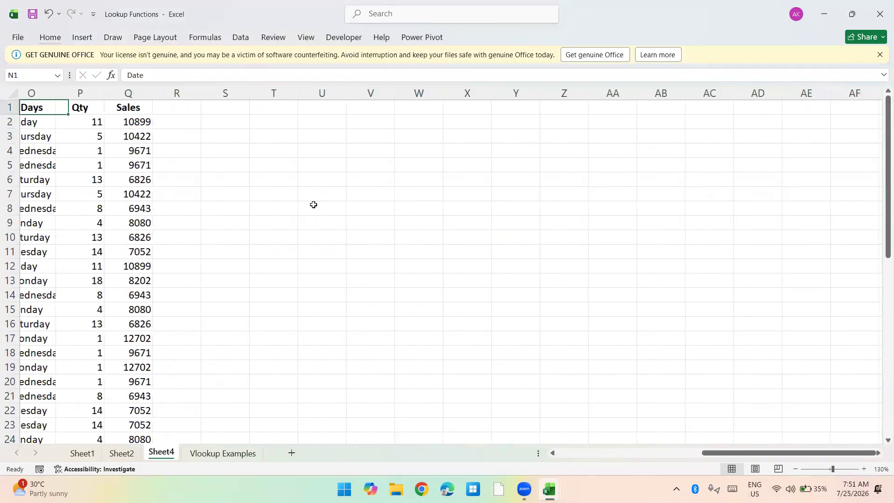
Step: Enter the header Surname in A18, below the months source table
{"action": "key", "text": "ctrl+Home"}
{"action": "key", "text": "ctrl+Down"}
{"action": "key", "text": "Down"}
{"action": "key", "text": "Down"}
{"action": "key", "text": "Down"}
{"action": "key", "text": "Down"}
{"action": "key", "text": "Down"}
{"action": "key", "text": "Down"}
{"action": "key", "text": "Down"}
{"action": "key", "text": "Down"}
{"action": "key", "text": "Down"}
{"action": "key", "text": "Down"}
{"action": "key", "text": "Down"}
{"action": "key", "text": "Down"}
{"action": "key", "text": "Down"}
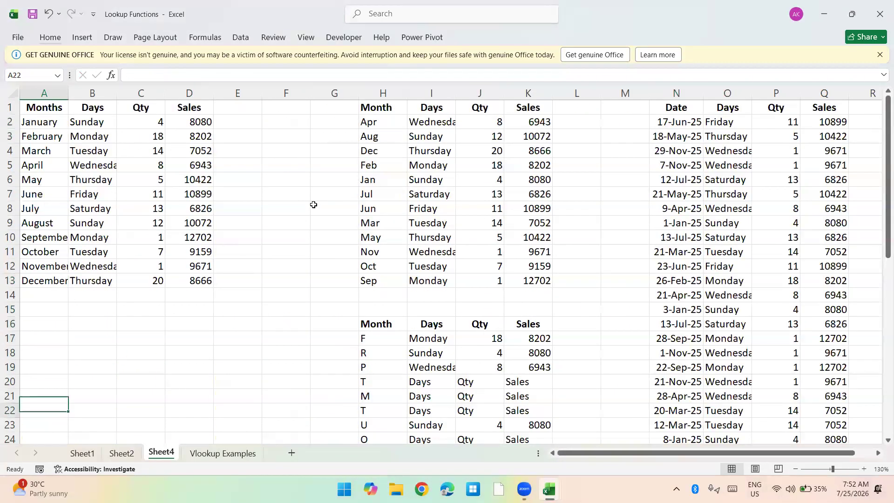
{"action": "key", "text": "ctrl+Up"}
{"action": "key", "text": "Down"}
{"action": "key", "text": "Down"}
{"action": "key", "text": "Down"}
{"action": "key", "text": "Down"}
{"action": "key", "text": "Down"}
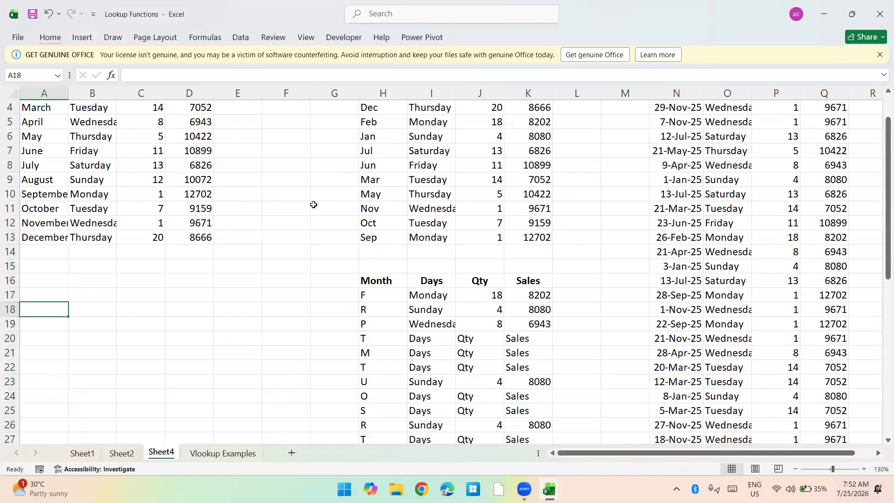
{"action": "type", "text": "Surname"}
{"action": "key", "text": "Return"}
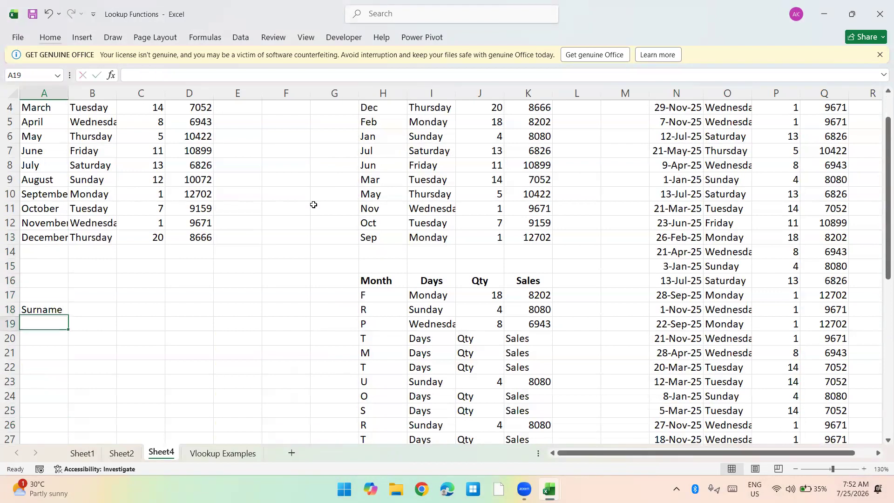
Step: List ten sample surnames in A19:A28 under the Surname header
{"action": "type", "text": "Mishra"}
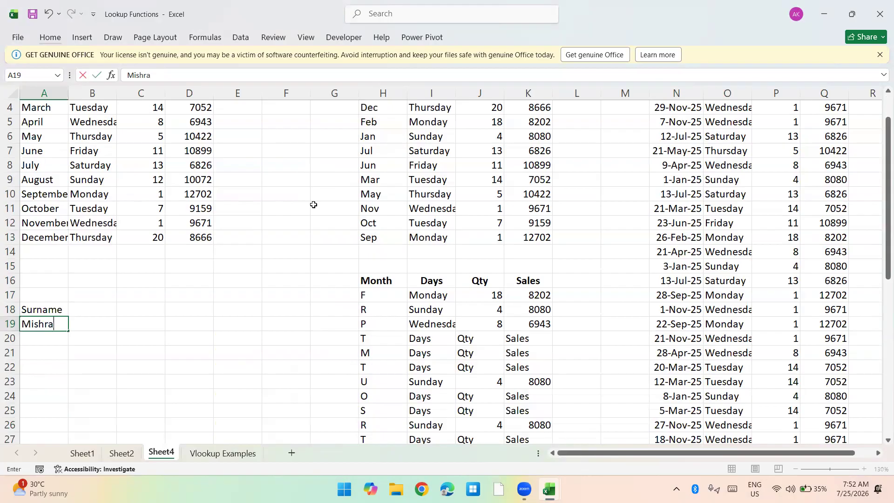
{"action": "key", "text": "Return"}
{"action": "type", "text": "Kumar"}
{"action": "key", "text": "Return"}
{"action": "type", "text": "Jha"}
{"action": "key", "text": "Return"}
{"action": "type", "text": "Yadav"}
{"action": "key", "text": "Return"}
{"action": "type", "text": "Vats"}
{"action": "key", "text": "Return"}
{"action": "type", "text": "Bansal"}
{"action": "key", "text": "Return"}
{"action": "type", "text": "Goyal"}
{"action": "key", "text": "Return"}
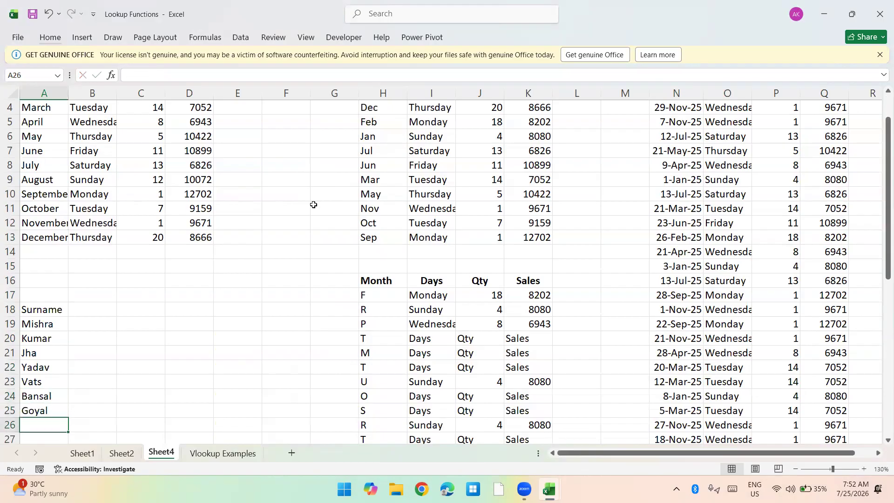
{"action": "type", "text": "Aggarwaal"}
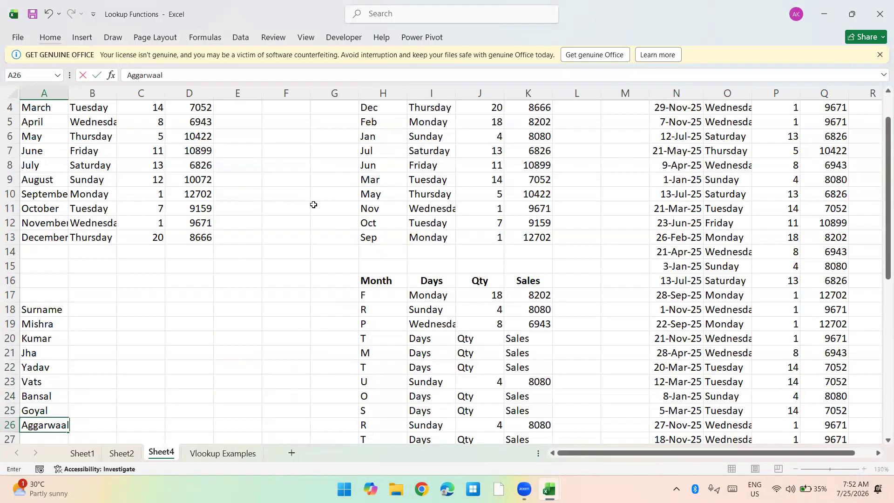
{"action": "key", "text": "Return"}
{"action": "type", "text": "Verma"}
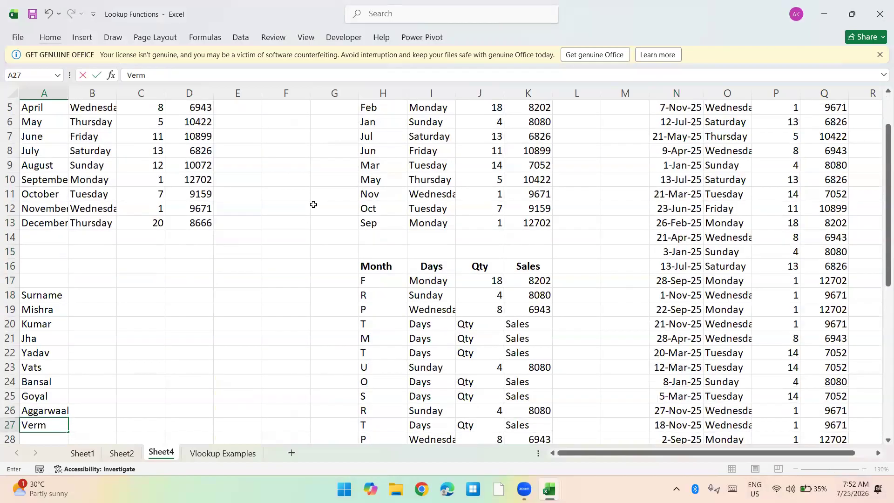
{"action": "key", "text": "Return"}
{"action": "type", "text": "Sharma"}
{"action": "key", "text": "Return"}
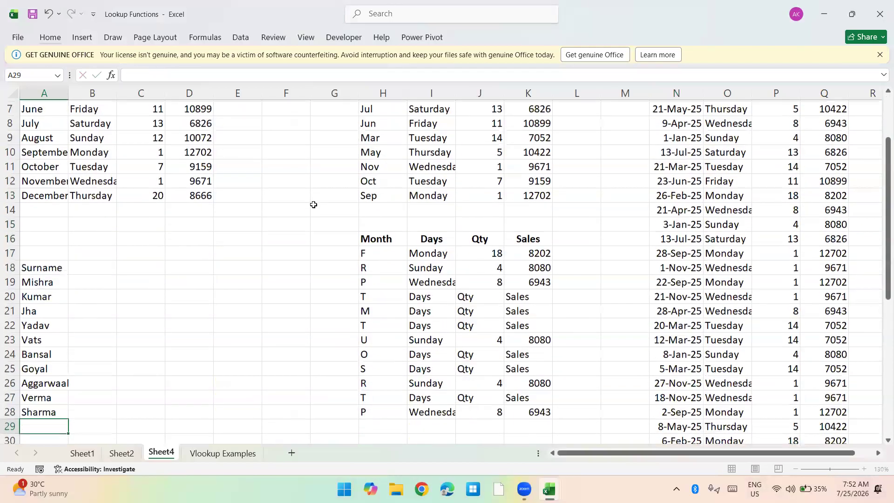
Step: Bold the Surname header in A18 and add the header Value in B18
{"action": "key", "text": "Up"}
{"action": "key", "text": "Up"}
{"action": "key", "text": "ctrl+Up"}
{"action": "key", "text": "ctrl+b"}
{"action": "key", "text": "Right"}
{"action": "type", "text": "Value"}
{"action": "key", "text": "Return"}
Step: Enter =RANDBETWEEN(25,500) in B19 to generate a random value for the first surname
{"action": "type", "text": "=ran"}
{"action": "key", "text": "Down"}
{"action": "key", "text": "Down"}
{"action": "key", "text": "Tab"}
{"action": "type", "text": "2500000,"}
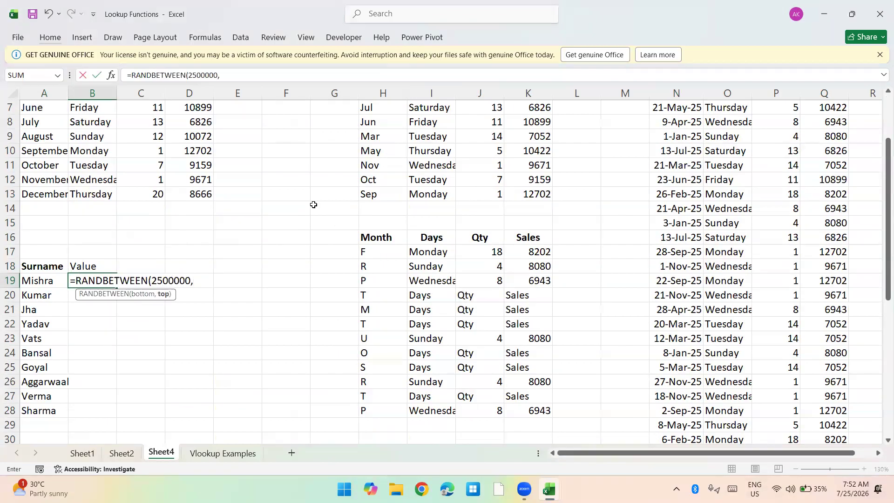
{"action": "key", "text": "BackSpace"}
{"action": "key", "text": "BackSpace"}
{"action": "key", "text": "BackSpace"}
{"action": "key", "text": "BackSpace"}
{"action": "key", "text": "BackSpace"}
{"action": "key", "text": "BackSpace"}
{"action": "type", "text": ",500)"}
{"action": "key", "text": "Return"}
{"action": "key", "text": "Up"}
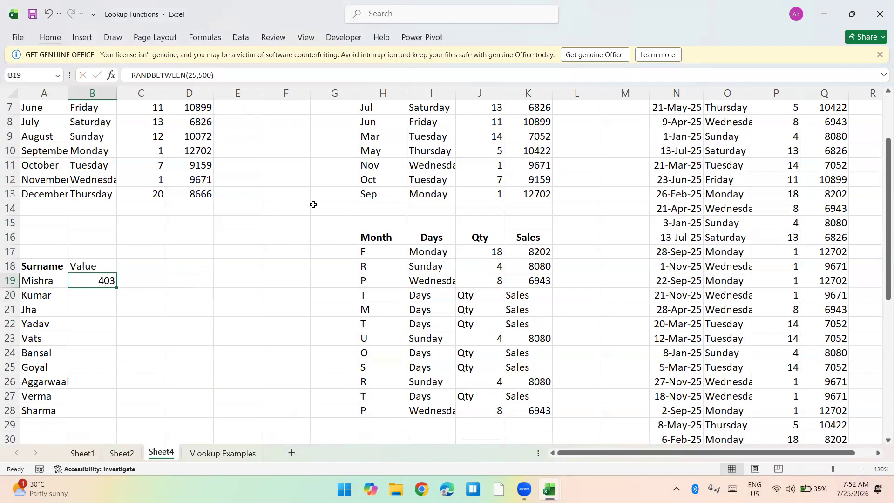
Step: Append the text suffix &" Lakh" to the RANDBETWEEN formula in B19
{"action": "key", "text": "F2"}
{"action": "type", "text": "&\""}
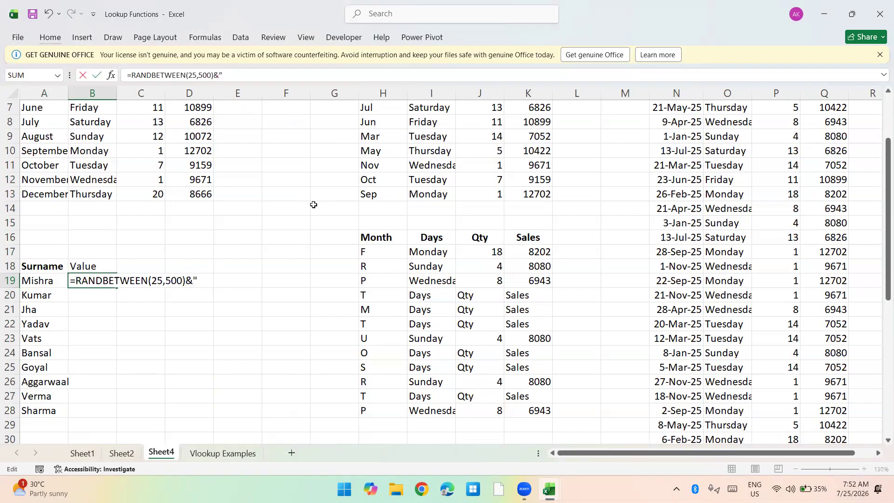
{"action": "type", "text": " Lakh\""}
{"action": "key", "text": "Return"}
Step: Fill the B19 formula down through B28 for all the listed surnames
{"action": "key", "text": "Left"}
{"action": "key", "text": "ctrl+Down"}
{"action": "key", "text": "Right"}
{"action": "key", "text": "ctrl+shift+Up"}
{"action": "key", "text": "ctrl+d"}
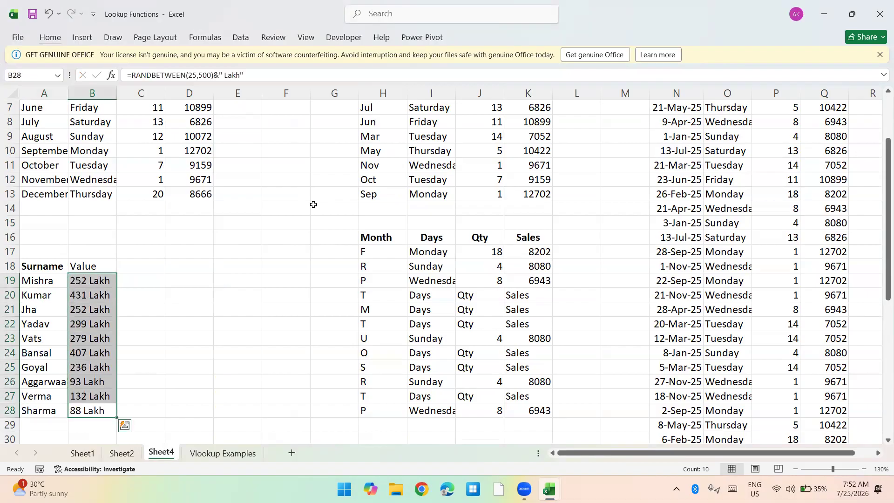
Step: Enter the header Names in cell T1, beyond the date lookup table
{"action": "key", "text": "Up"}
{"action": "key", "text": "ctrl+Up"}
{"action": "key", "text": "Right"}
{"action": "key", "text": "Right"}
{"action": "key", "text": "Right"}
{"action": "key", "text": "Right"}
{"action": "key", "text": "Right"}
{"action": "key", "text": "Right"}
{"action": "key", "text": "Right"}
{"action": "key", "text": "Right"}
{"action": "key", "text": "Right"}
{"action": "key", "text": "Right"}
{"action": "key", "text": "Right"}
{"action": "key", "text": "Right"}
{"action": "key", "text": "Right"}
{"action": "key", "text": "Right"}
{"action": "key", "text": "Right"}
{"action": "key", "text": "Right"}
{"action": "key", "text": "Right"}
{"action": "key", "text": "Right"}
{"action": "key", "text": "Right"}
{"action": "key", "text": "Right"}
{"action": "key", "text": "Right"}
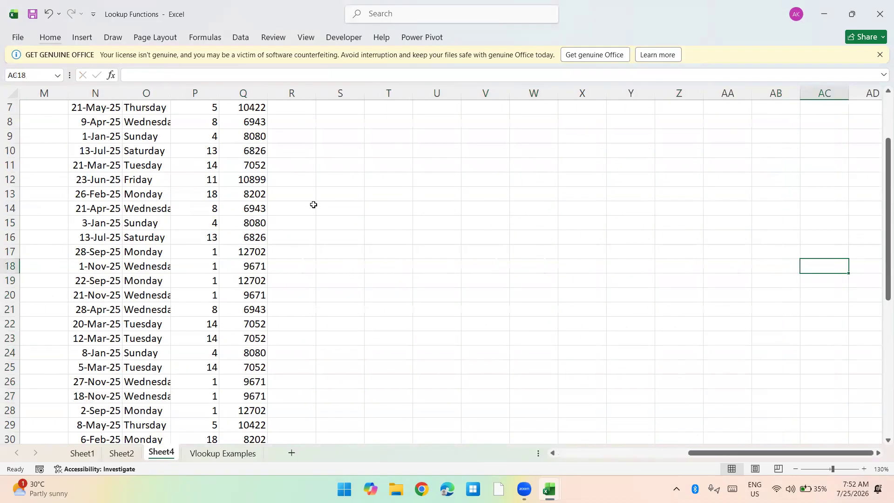
{"action": "key", "text": "ctrl+Left"}
{"action": "key", "text": "ctrl+Up"}
{"action": "key", "text": "Right"}
{"action": "key", "text": "Right"}
{"action": "key", "text": "Right"}
{"action": "type", "text": "Names"}
{"action": "key", "text": "Return"}
Step: Enter five sample full names, each ending in a surname from the Surname table, in T2:T6
{"action": "type", "text": "Ram Kumar"}
{"action": "key", "text": "Return"}
{"action": "type", "text": "Manish Sharma"}
{"action": "key", "text": "Return"}
{"action": "type", "text": "Vi"}
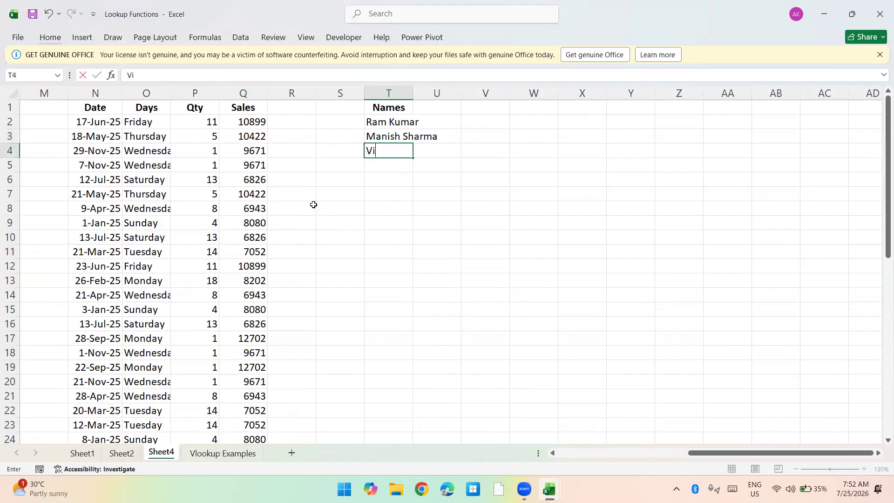
{"action": "type", "text": "render Jha"}
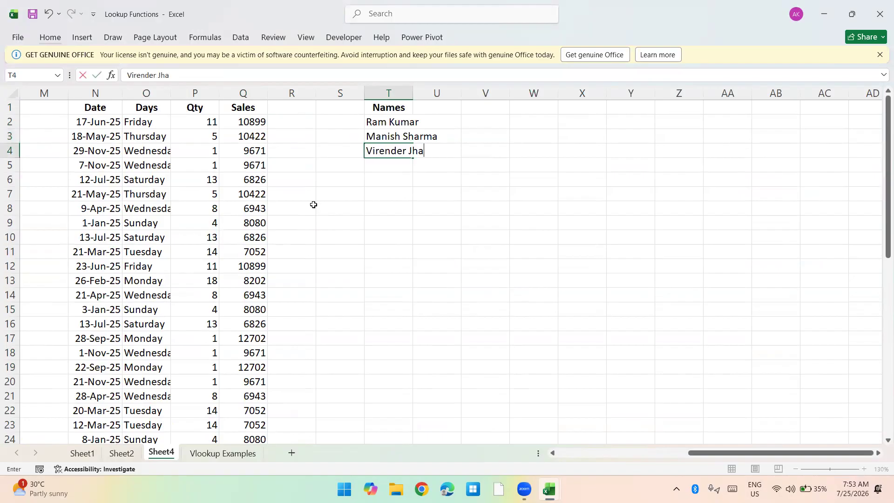
{"action": "key", "text": "Return"}
{"action": "type", "text": "Umesh Vats"}
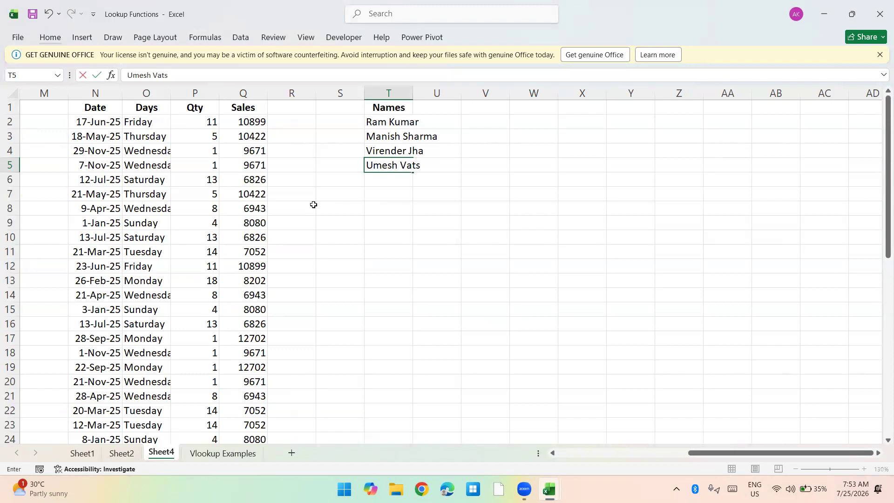
{"action": "key", "text": "Return"}
{"action": "type", "text": "Prakas"}
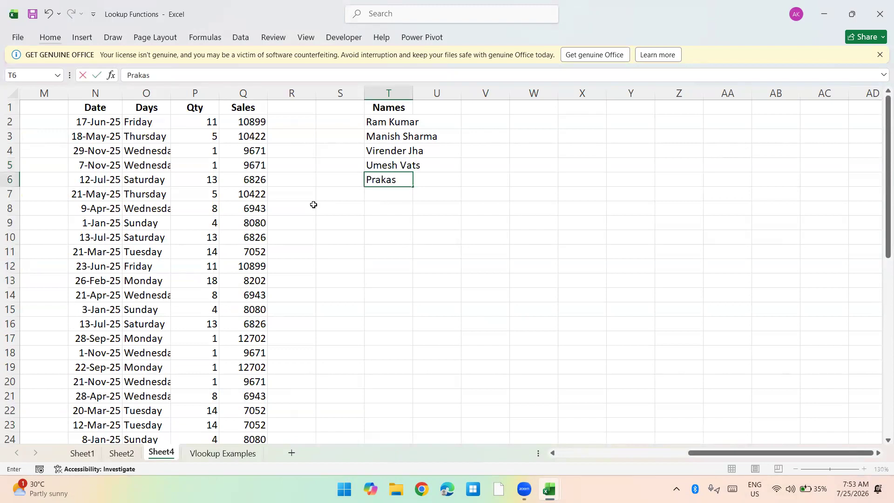
{"action": "type", "text": "h Mishra"}
{"action": "key", "text": "Return"}
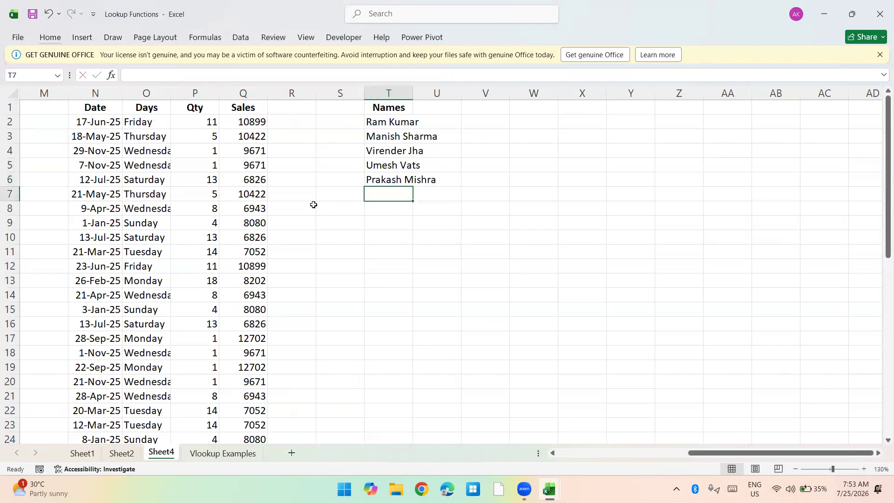
Step: Autofit column T's width to the names in T1:T6
{"action": "key", "text": "Up"}
{"action": "key", "text": "ctrl+shift+Up"}
{"action": "key", "text": "alt+h"}
{"action": "key", "text": "o"}
{"action": "key", "text": "i"}
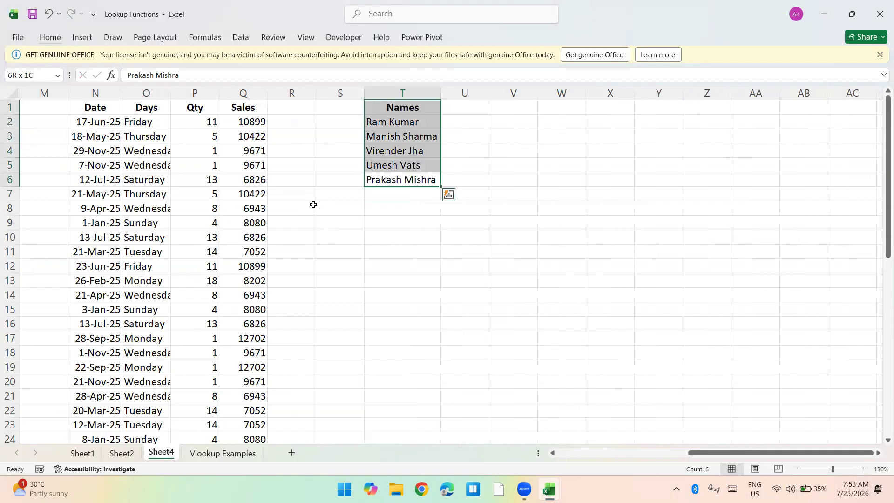
Step: Enter the header Value in U1 beside the Names header
{"action": "key", "text": "ctrl+Up"}
{"action": "key", "text": "Right"}
{"action": "type", "text": "Value"}
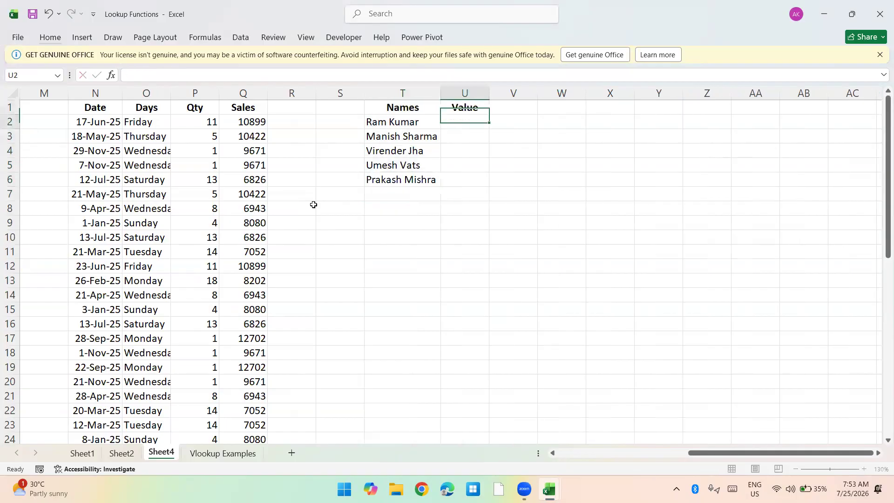
{"action": "key", "text": "Return"}
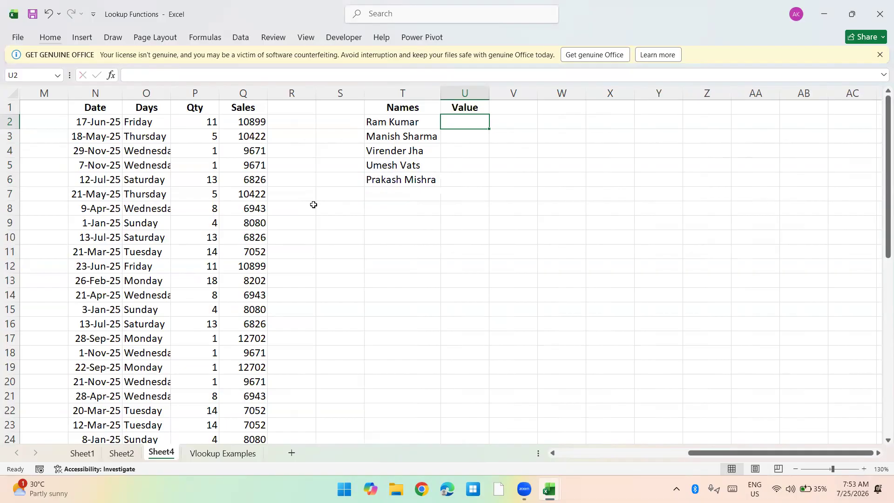
Step: Enter =RIGHT(T2,LEN(T2)-FIND(" ",T2)) in U2 to extract the surname from the first full name
{"action": "type", "text": "=right"}
{"action": "key", "text": "Tab"}
{"action": "key", "text": "Left"}
{"action": "type", "text": ","}
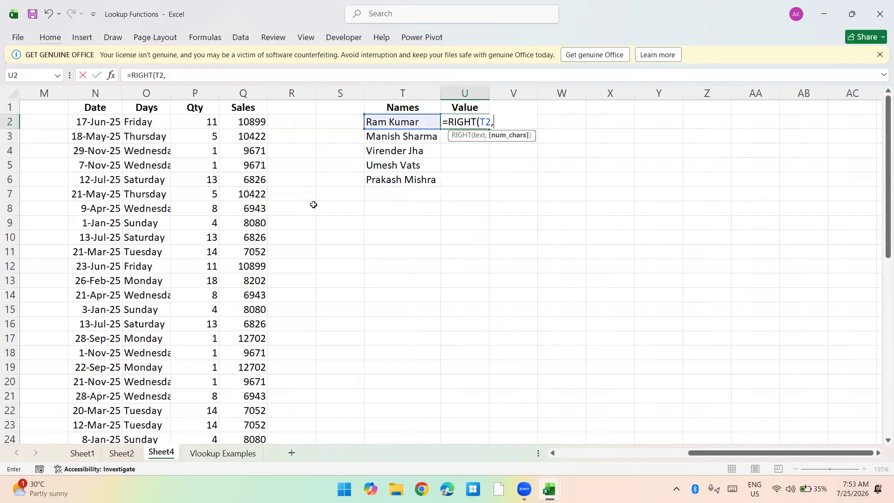
{"action": "type", "text": "f"}
{"action": "key", "text": "BackSpace"}
{"action": "type", "text": "len"}
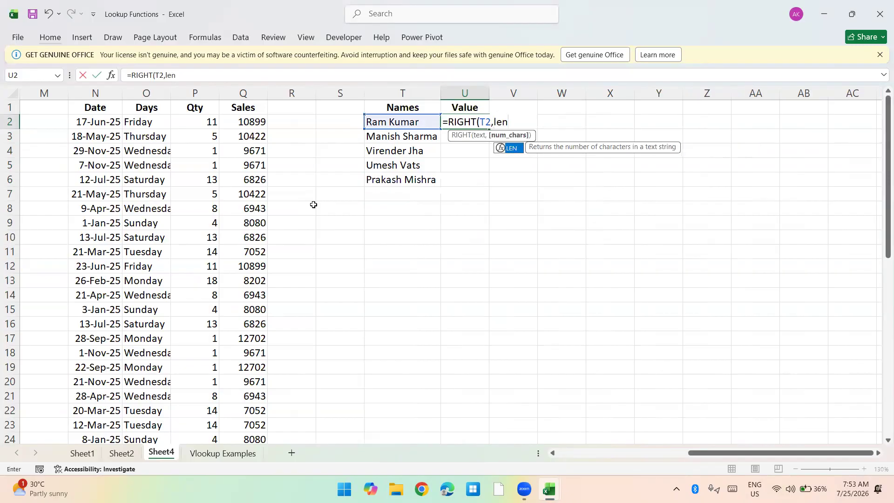
{"action": "key", "text": "Tab"}
{"action": "key", "text": "Left"}
{"action": "type", "text": ")"}
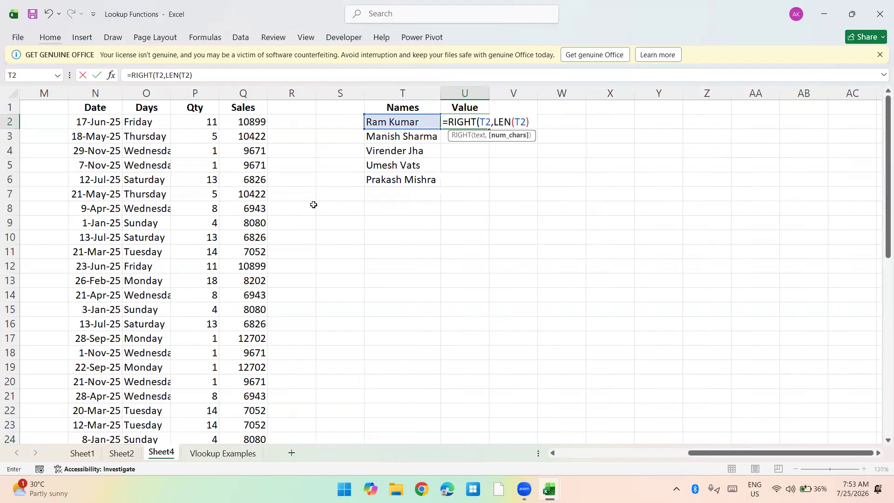
{"action": "key", "text": "BackSpace"}
{"action": "type", "text": "-FIND(\" \","}
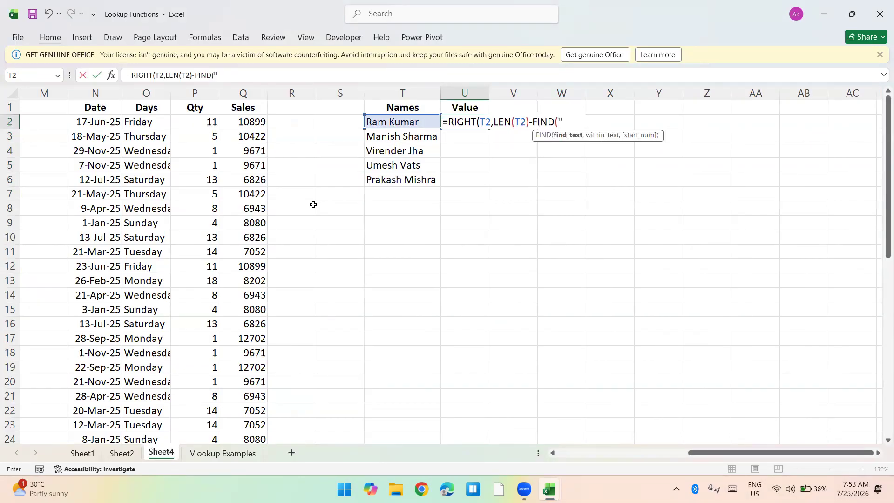
{"action": "type", "text": "T2))"}
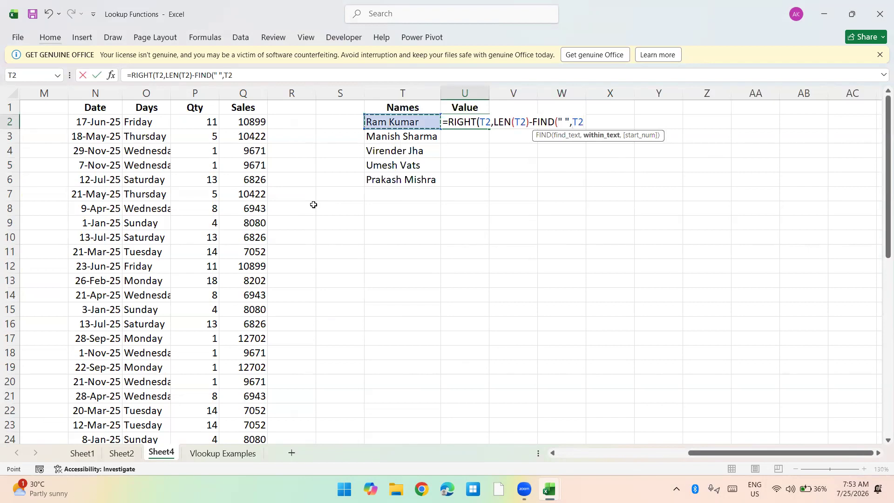
{"action": "key", "text": "Return"}
{"action": "key", "text": "Up"}
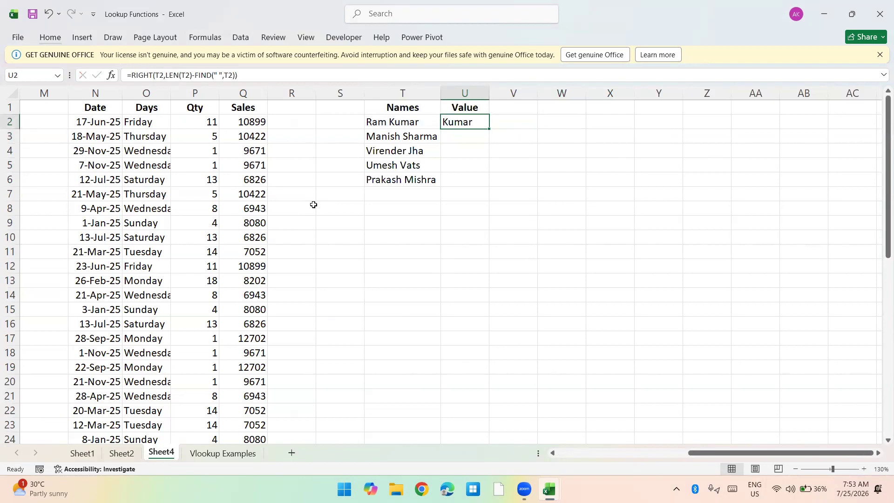
Step: Check the extracted surname's length with =LEN(U2) in V2, and clear that cell
{"action": "key", "text": "Right"}
{"action": "type", "text": "=le"}
{"action": "key", "text": "Tab"}
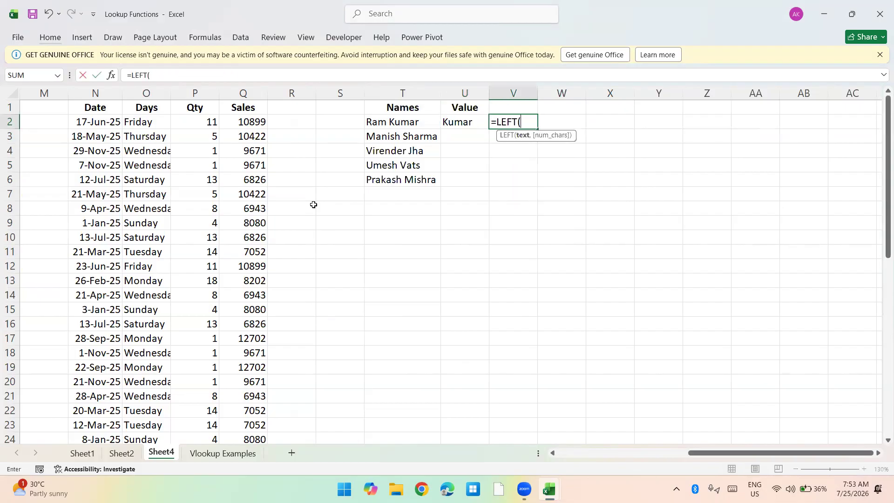
{"action": "key", "text": "BackSpace"}
{"action": "key", "text": "BackSpace"}
{"action": "key", "text": "BackSpace"}
{"action": "type", "text": "n"}
{"action": "key", "text": "Tab"}
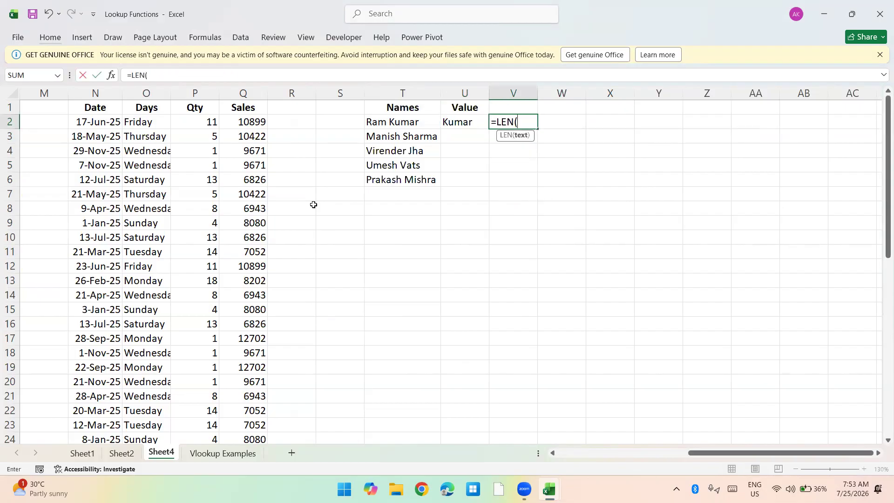
{"action": "key", "text": "Left"}
{"action": "key", "text": "ctrl+Return"}
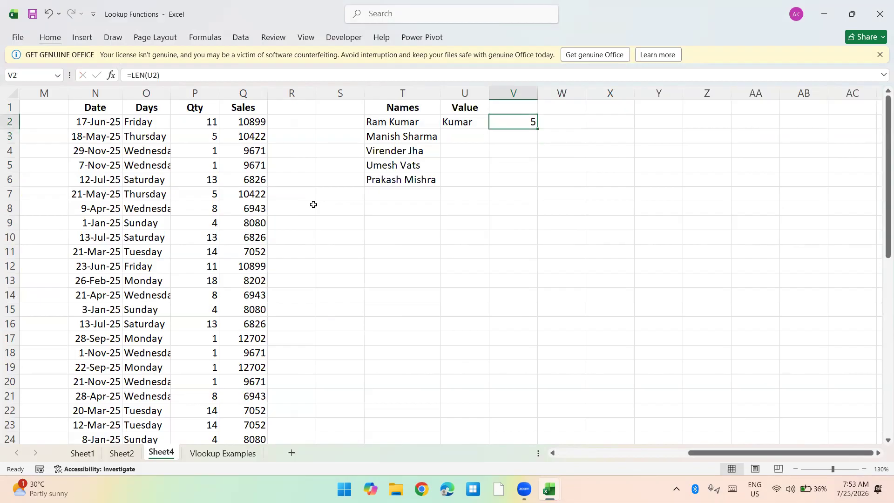
{"action": "key", "text": "Delete"}
Step: Wrap the RIGHT formula in U2 in a VLOOKUP so the extracted surname is its lookup value
{"action": "key", "text": "Left"}
{"action": "key", "text": "F2"}
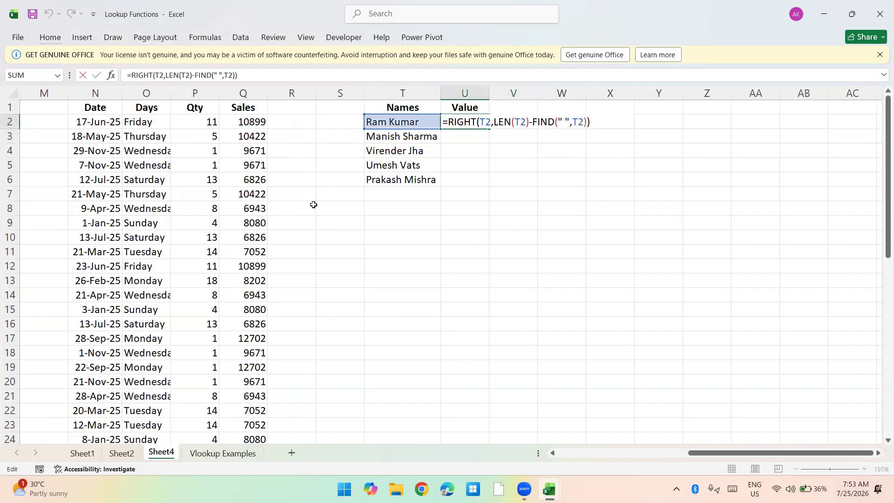
{"action": "key", "text": "Right"}
{"action": "key", "text": "Right"}
{"action": "key", "text": "Right"}
{"action": "key", "text": "Right"}
{"action": "key", "text": "Right"}
{"action": "key", "text": "Right"}
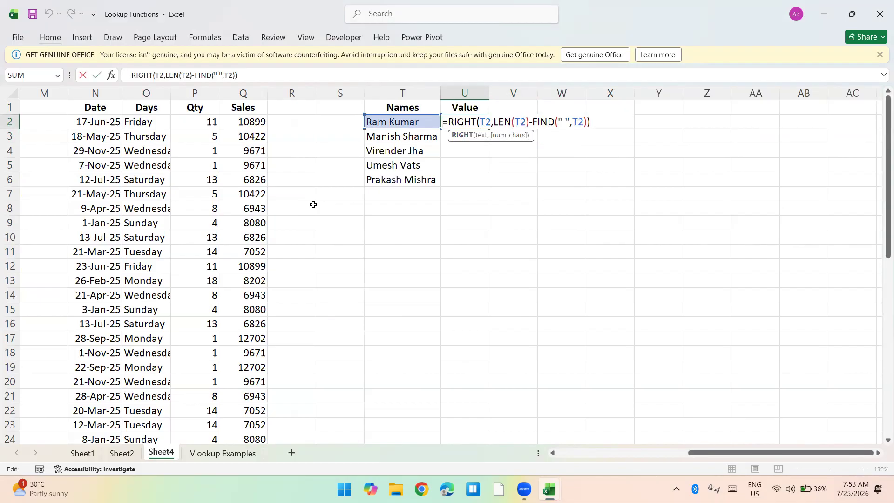
{"action": "key", "text": "Left"}
{"action": "key", "text": "Left"}
{"action": "type", "text": "VL"}
{"action": "key", "text": "Tab"}
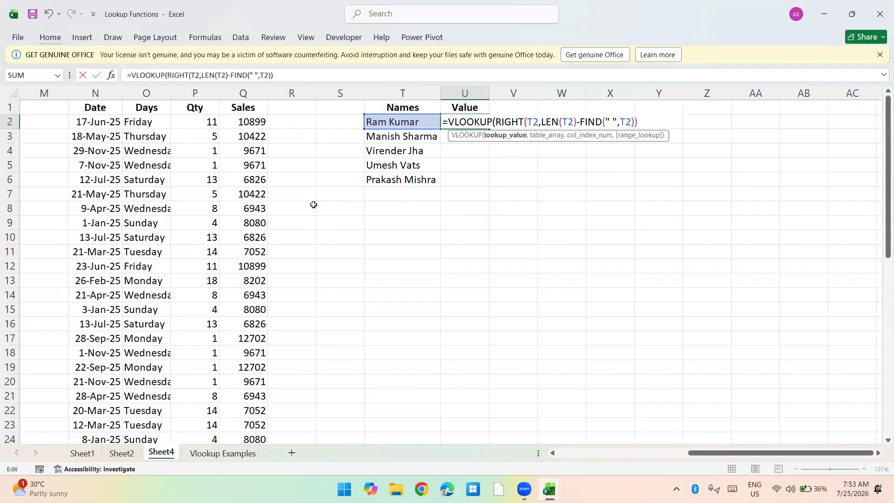
Step: Complete the VLOOKUP in U2 with table array $A$18:$B$28, column index 2 and exact match 0
{"action": "type", "text": ","}
{"action": "key", "text": "F2"}
{"action": "key", "text": "ctrl+Left"}
{"action": "key", "text": "ctrl+Left"}
{"action": "key", "text": "ctrl+Left"}
{"action": "key", "text": "ctrl+Left"}
{"action": "key", "text": "ctrl+Left"}
{"action": "key", "text": "ctrl+Left"}
{"action": "key", "text": "ctrl+Left"}
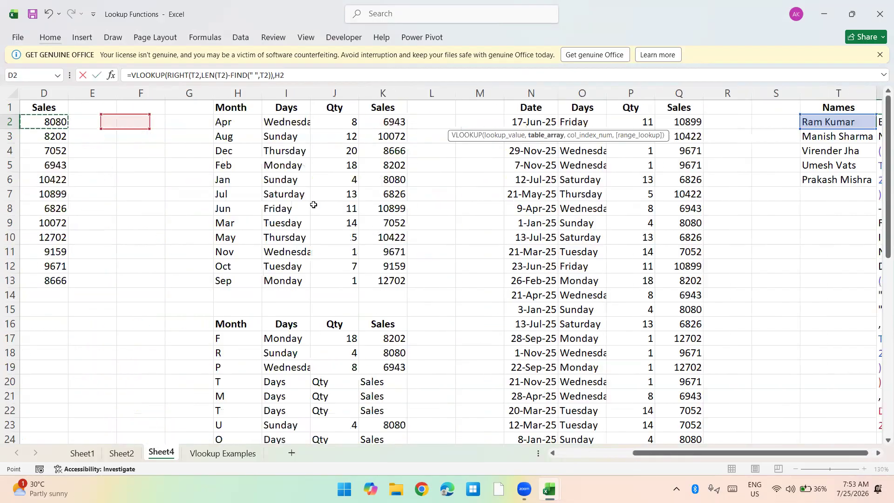
{"action": "key", "text": "ctrl+Down"}
{"action": "key", "text": "ctrl+Down"}
{"action": "key", "text": "ctrl+shift+Right"}
{"action": "key", "text": "ctrl+shift+Down"}
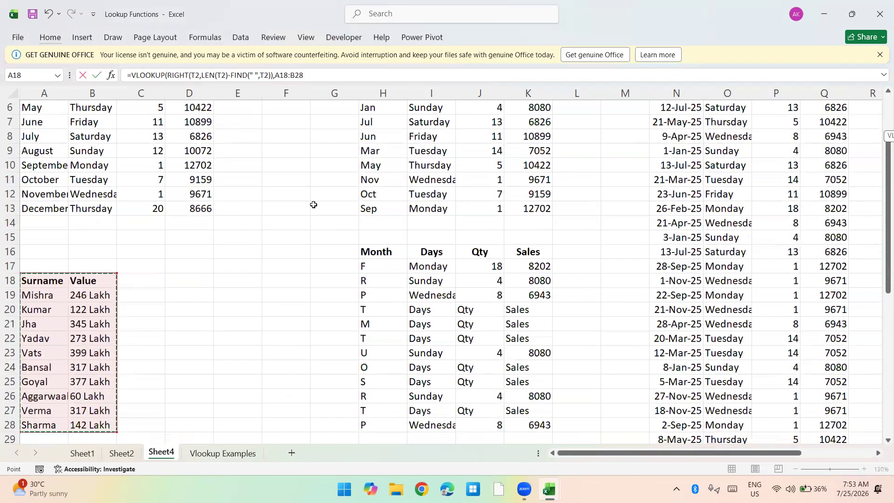
{"action": "key", "text": "F4"}
{"action": "type", "text": ",2,0)"}
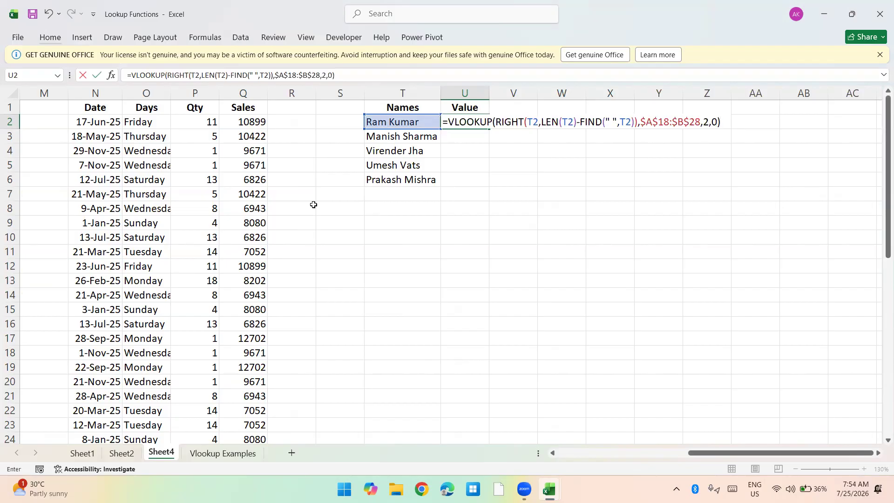
{"action": "key", "text": "Return"}
Step: Fill the U2 VLOOKUP formula down through U6 for all the names
{"action": "key", "text": "Left"}
{"action": "key", "text": "ctrl+Down"}
{"action": "key", "text": "Right"}
{"action": "key", "text": "ctrl+shift+Up"}
{"action": "key", "text": "ctrl+d"}
Step: Copy the Names and Value table in T1:U6 and paste it at T9
{"action": "key", "text": "ctrl+Up"}
{"action": "key", "text": "Left"}
{"action": "key", "text": "shift+Right"}
{"action": "key", "text": "shift+Down"}
{"action": "key", "text": "shift+Down"}
{"action": "key", "text": "shift+Down"}
{"action": "key", "text": "shift+Down"}
{"action": "key", "text": "shift+Down"}
{"action": "key", "text": "ctrl+c"}
{"action": "key", "text": "ctrl+Down"}
{"action": "key", "text": "Down"}
{"action": "key", "text": "Down"}
{"action": "key", "text": "Down"}
{"action": "key", "text": "ctrl+v"}
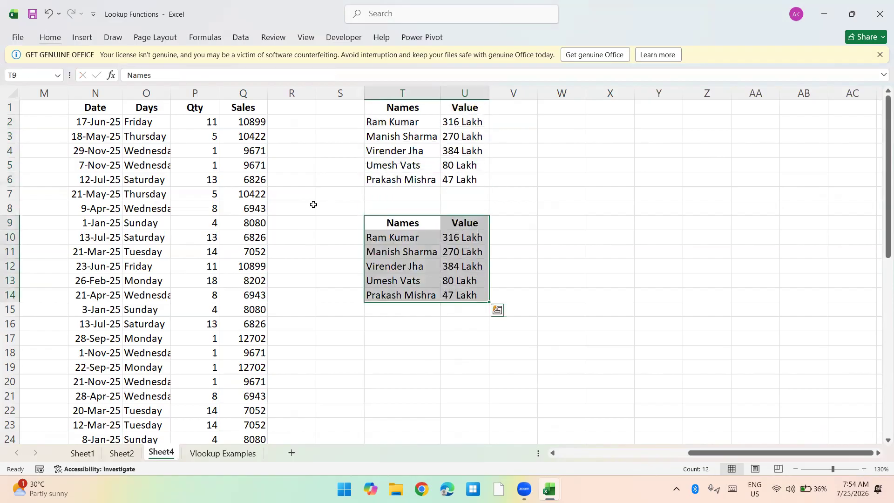
Step: Copy the Surname and Value table in A18:B28 and paste it at D18
{"action": "key", "text": "ctrl+Left"}
{"action": "key", "text": "ctrl+Left"}
{"action": "key", "text": "ctrl+Left"}
{"action": "key", "text": "ctrl+Left"}
{"action": "key", "text": "ctrl+Left"}
{"action": "key", "text": "ctrl+Left"}
{"action": "key", "text": "ctrl+Down"}
{"action": "key", "text": "ctrl+Down"}
{"action": "key", "text": "shift+Right"}
{"action": "key", "text": "ctrl+shift+Down"}
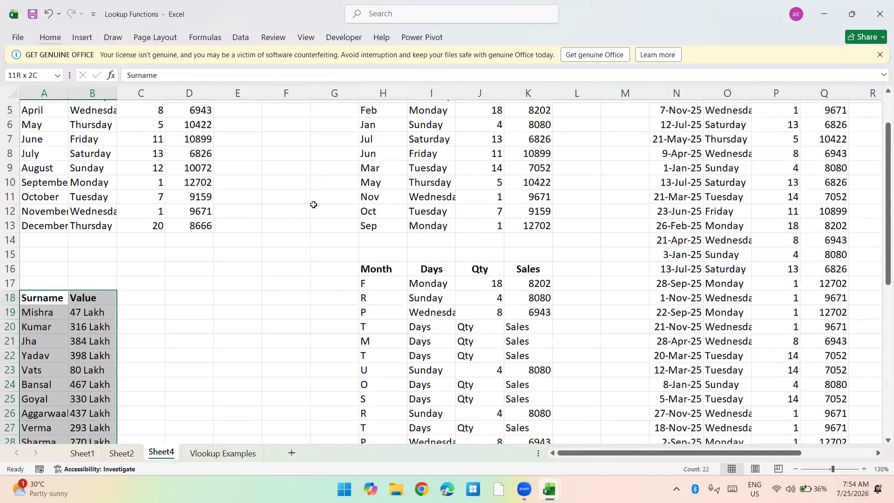
{"action": "key", "text": "ctrl+c"}
{"action": "key", "text": "Right"}
{"action": "key", "text": "Right"}
{"action": "key", "text": "Right"}
{"action": "key", "text": "ctrl+v"}
Step: Enter =D19&" "&"Ji" in F19 to append Ji to the first copied surname
{"action": "key", "text": "Down"}
{"action": "key", "text": "Right"}
{"action": "type", "text": "="}
{"action": "key", "text": "Left"}
{"action": "key", "text": "Left"}
{"action": "type", "text": "&\" \"&\"Ji\""}
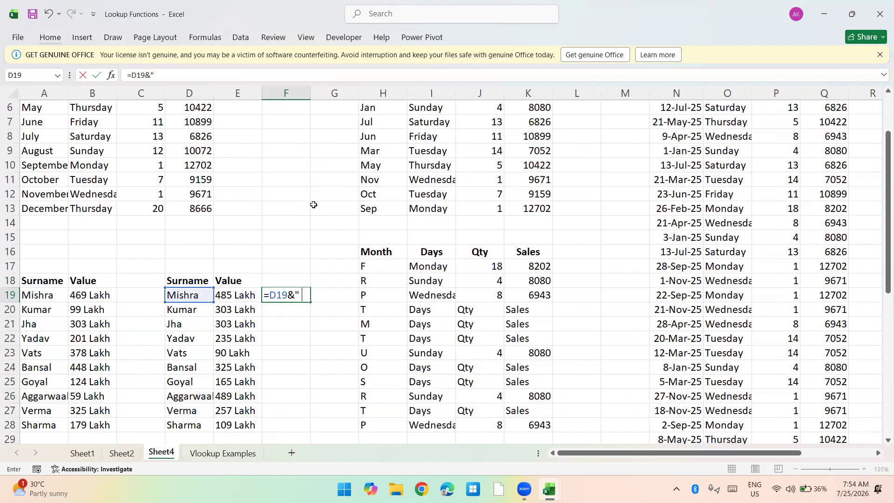
{"action": "key", "text": "Return"}
Step: Fill the F19 formula that appends Ji down through F28 for all the copied surnames
{"action": "key", "text": "Left"}
{"action": "key", "text": "ctrl+Down"}
{"action": "key", "text": "Right"}
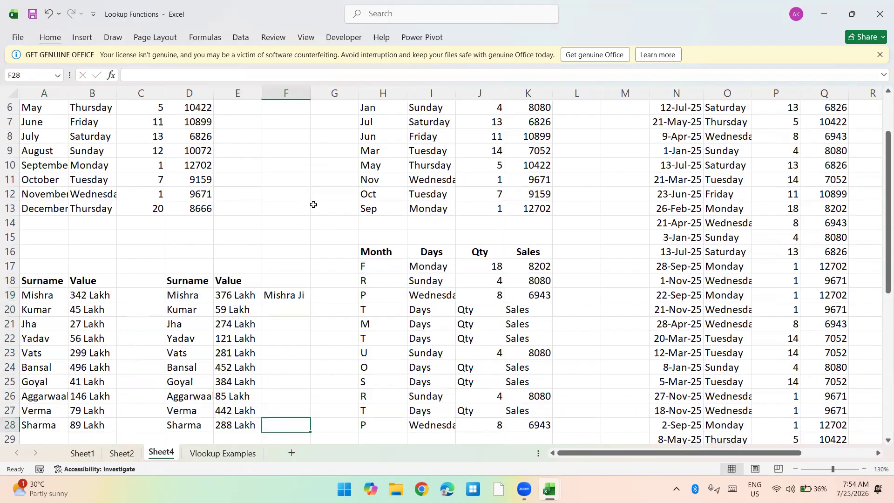
{"action": "key", "text": "ctrl+shift+Up"}
{"action": "key", "text": "ctrl+d"}
Step: Copy F19:F28 and paste it as values over the surnames in D19:D28
{"action": "key", "text": "ctrl+Up"}
{"action": "key", "text": "ctrl+shift+Down"}
{"action": "key", "text": "ctrl+c"}
{"action": "key", "text": "Left"}
{"action": "key", "text": "Left"}
{"action": "key", "text": "ctrl+shift+Down"}
{"action": "key", "text": "ctrl+alt+v"}
{"action": "key", "text": "v"}
{"action": "key", "text": "Return"}
{"action": "key", "text": "Right"}
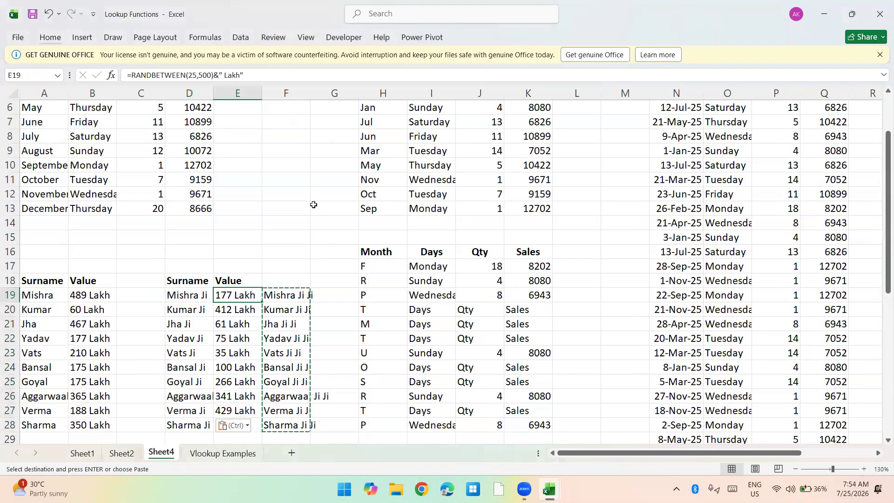
Step: Clear the helper formulas from F19:F28
{"action": "key", "text": "Right"}
{"action": "key", "text": "ctrl+shift+Down"}
{"action": "key", "text": "Delete"}
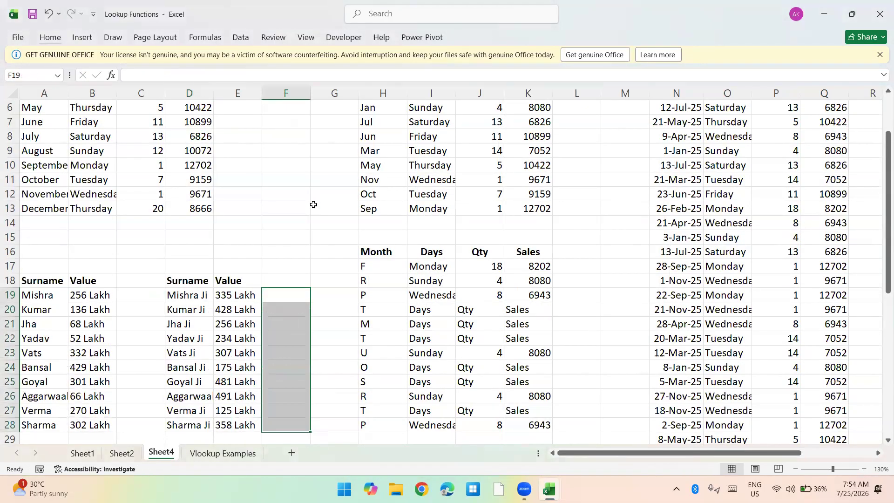
Step: Append &"*" to the RIGHT lookup value in U10's VLOOKUP formula and fill it down through U14
{"action": "key", "text": "Left"}
{"action": "key", "text": "Left"}
{"action": "key", "text": "Right"}
{"action": "key", "text": "Right"}
{"action": "key", "text": "Right"}
{"action": "key", "text": "Right"}
{"action": "key", "text": "Right"}
{"action": "key", "text": "Right"}
{"action": "key", "text": "Right"}
{"action": "key", "text": "Right"}
{"action": "key", "text": "Right"}
{"action": "key", "text": "Right"}
{"action": "key", "text": "Right"}
{"action": "key", "text": "Right"}
{"action": "key", "text": "Right"}
{"action": "key", "text": "Right"}
{"action": "key", "text": "Right"}
{"action": "key", "text": "Right"}
{"action": "key", "text": "Right"}
{"action": "key", "text": "Right"}
{"action": "key", "text": "Right"}
{"action": "key", "text": "Right"}
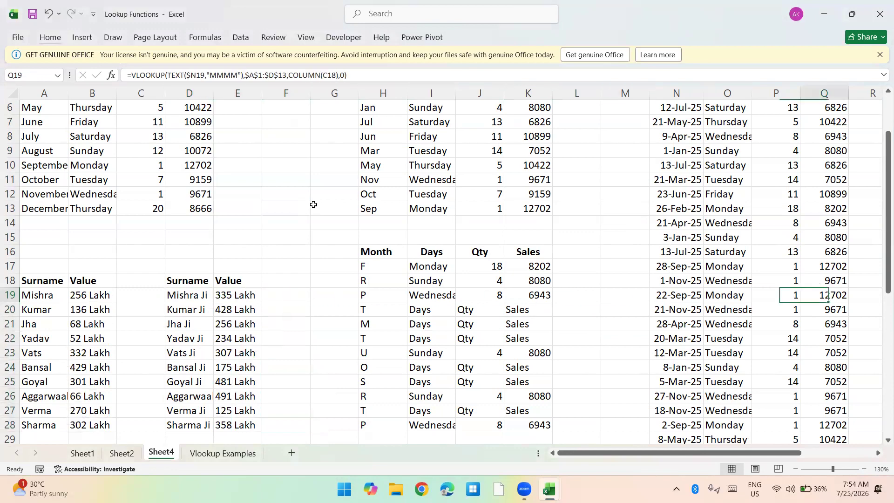
{"action": "key", "text": "Left"}
{"action": "key", "text": "Left"}
{"action": "key", "text": "Left"}
{"action": "key", "text": "Left"}
{"action": "key", "text": "Left"}
{"action": "key", "text": "ctrl+Up"}
{"action": "key", "text": "ctrl+Up"}
{"action": "key", "text": "ctrl+Up"}
{"action": "key", "text": "ctrl+Up"}
{"action": "key", "text": "ctrl+Down"}
{"action": "key", "text": "Down"}
{"action": "key", "text": "Down"}
{"action": "key", "text": "Down"}
{"action": "key", "text": "Down"}
{"action": "key", "text": "F2"}
{"action": "key", "text": "Tab"}
{"action": "key", "text": "F2"}
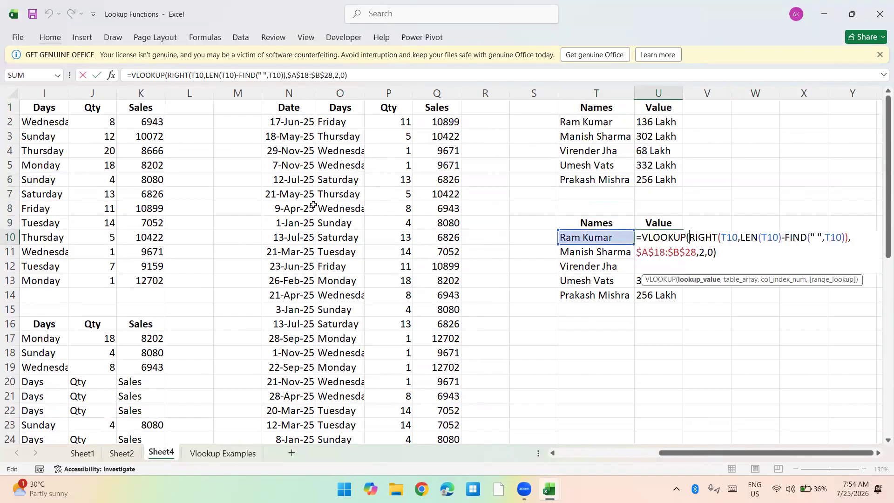
{"action": "key", "text": "Right"}
{"action": "key", "text": "Right"}
{"action": "key", "text": "Right"}
{"action": "key", "text": "Right"}
{"action": "key", "text": "Right"}
{"action": "key", "text": "Right"}
{"action": "key", "text": "Right"}
{"action": "key", "text": "Right"}
{"action": "key", "text": "Right"}
{"action": "key", "text": "Right"}
{"action": "key", "text": "Right"}
{"action": "key", "text": "Right"}
{"action": "key", "text": "Right"}
{"action": "key", "text": "Right"}
{"action": "key", "text": "Right"}
{"action": "key", "text": "Right"}
{"action": "key", "text": "Right"}
{"action": "key", "text": "Right"}
{"action": "key", "text": "Right"}
{"action": "key", "text": "Right"}
{"action": "key", "text": "Right"}
{"action": "key", "text": "Right"}
{"action": "key", "text": "Right"}
{"action": "key", "text": "Right"}
{"action": "key", "text": "Right"}
{"action": "key", "text": "Right"}
{"action": "key", "text": "Right"}
{"action": "key", "text": "Right"}
{"action": "key", "text": "Right"}
{"action": "key", "text": "Right"}
{"action": "key", "text": "Right"}
{"action": "key", "text": "Right"}
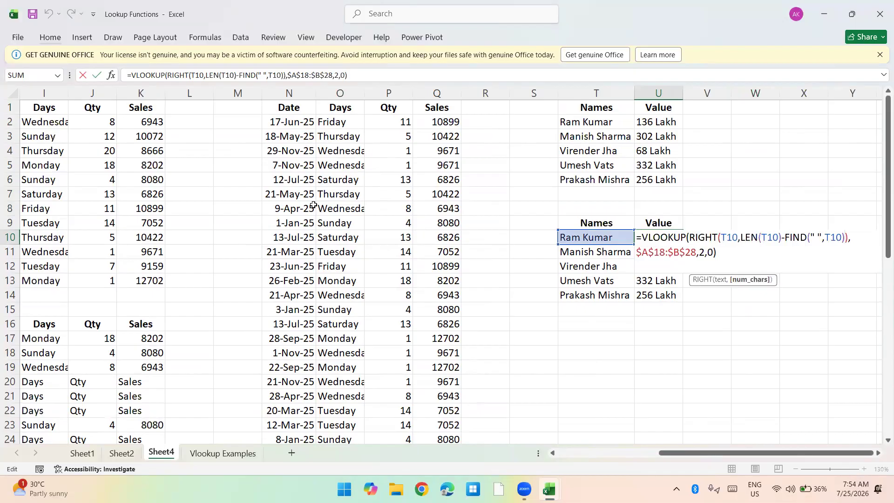
{"action": "key", "text": "Right"}
{"action": "type", "text": "&"}
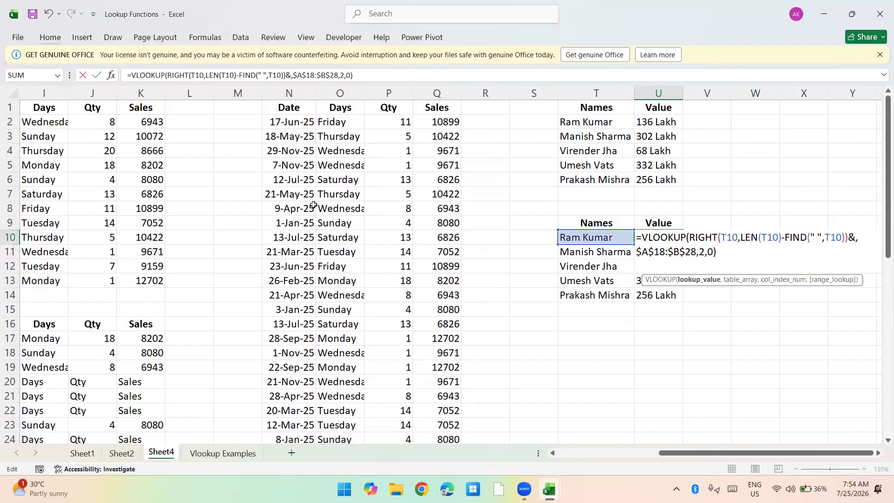
{"action": "type", "text": "\"*\""}
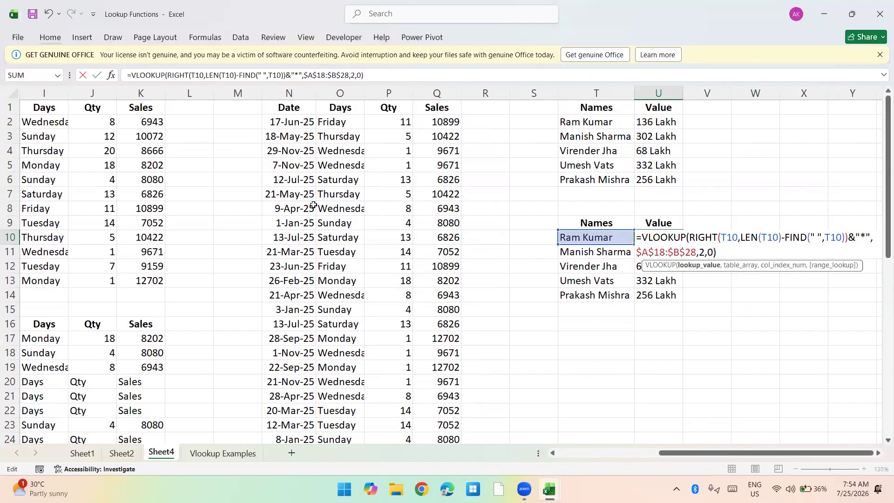
{"action": "key", "text": "ctrl+Return"}
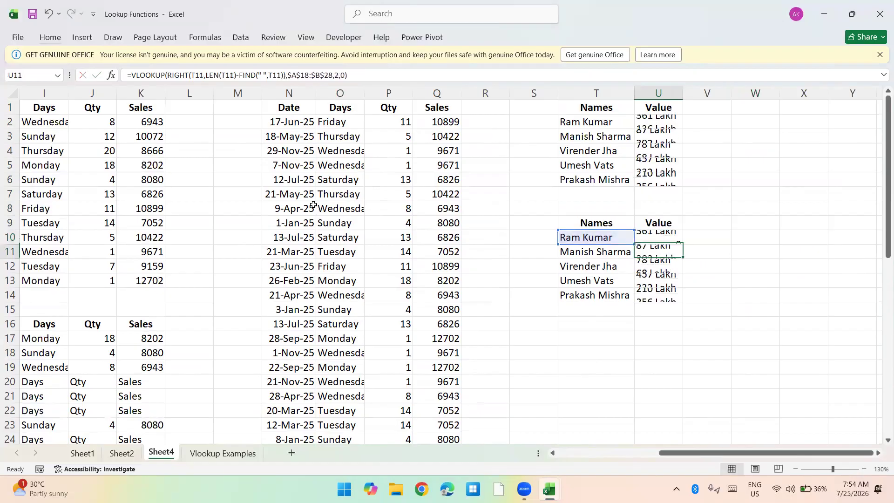
{"action": "key", "text": "ctrl+d"}
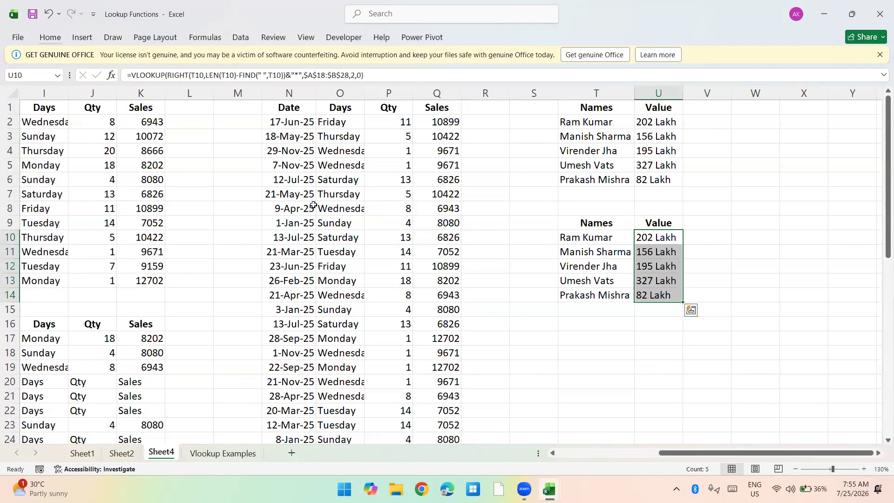
Step: Review the wildcard VLOOKUP in U10 against the Surname and Value table in D18:E28
{"action": "key", "text": "F2"}
{"action": "key", "text": "Escape"}
{"action": "key", "text": "ctrl+Left"}
{"action": "key", "text": "ctrl+Left"}
{"action": "key", "text": "ctrl+Left"}
{"action": "key", "text": "ctrl+Left"}
{"action": "key", "text": "ctrl+Left"}
{"action": "key", "text": "ctrl+Left"}
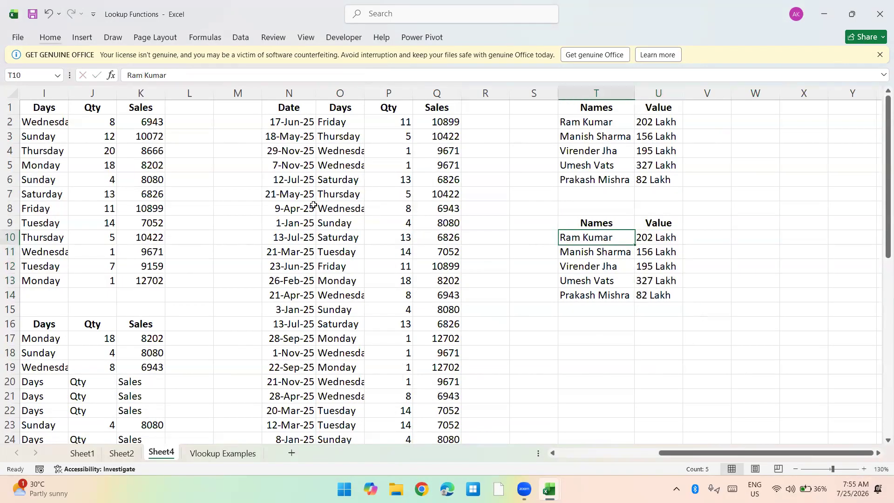
{"action": "key", "text": "ctrl+Left"}
{"action": "key", "text": "Down"}
{"action": "key", "text": "Down"}
{"action": "key", "text": "Down"}
{"action": "key", "text": "Down"}
{"action": "key", "text": "Down"}
{"action": "key", "text": "Down"}
{"action": "key", "text": "Down"}
{"action": "key", "text": "Down"}
{"action": "key", "text": "Right"}
{"action": "key", "text": "Right"}
{"action": "key", "text": "Right"}
{"action": "key", "text": "Right"}
{"action": "key", "text": "Left"}
{"action": "key", "text": "shift+Right"}
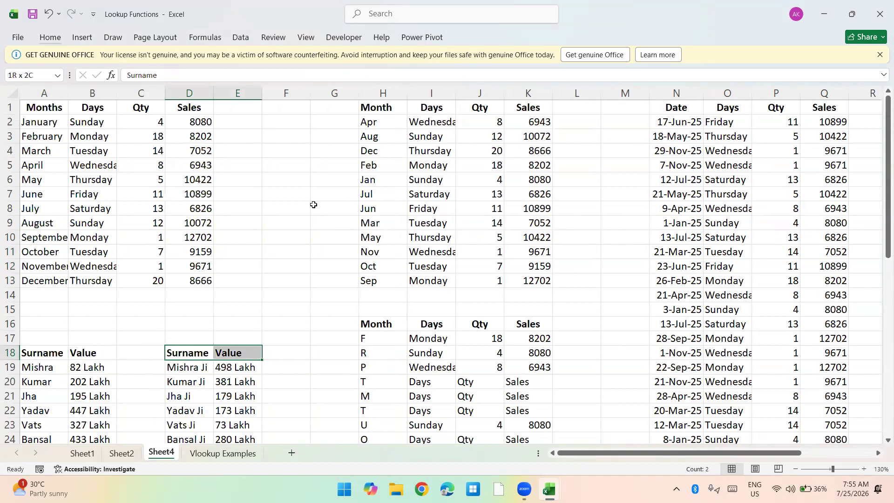
{"action": "key", "text": "ctrl+shift+Down"}
{"action": "key", "text": "Right"}
{"action": "key", "text": "Right"}
{"action": "key", "text": "Right"}
{"action": "key", "text": "Right"}
{"action": "key", "text": "Right"}
{"action": "key", "text": "Right"}
{"action": "key", "text": "Right"}
{"action": "key", "text": "Right"}
{"action": "key", "text": "Right"}
{"action": "key", "text": "Right"}
{"action": "key", "text": "Right"}
{"action": "key", "text": "Right"}
{"action": "key", "text": "Right"}
{"action": "key", "text": "Right"}
{"action": "key", "text": "Right"}
{"action": "key", "text": "Right"}
{"action": "key", "text": "Right"}
{"action": "key", "text": "Right"}
{"action": "key", "text": "Right"}
{"action": "key", "text": "Right"}
{"action": "key", "text": "Right"}
{"action": "key", "text": "Right"}
{"action": "key", "text": "Left"}
{"action": "key", "text": "Left"}
{"action": "key", "text": "Left"}
{"action": "key", "text": "Left"}
{"action": "key", "text": "Left"}
{"action": "key", "text": "Left"}
{"action": "key", "text": "Right"}
{"action": "key", "text": "Up"}
{"action": "key", "text": "Up"}
{"action": "key", "text": "Up"}
{"action": "key", "text": "Up"}
{"action": "key", "text": "Up"}
{"action": "key", "text": "Up"}
{"action": "key", "text": "Up"}
{"action": "key", "text": "Up"}
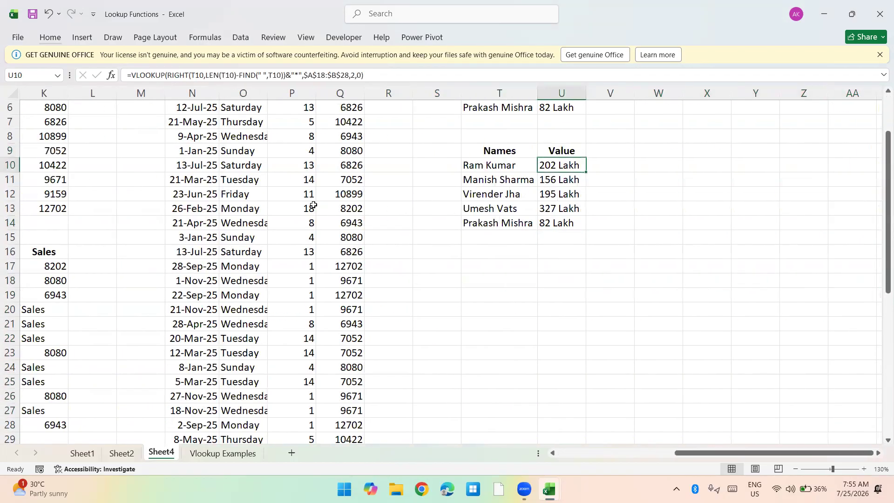
Step: Change the table array in U10's VLOOKUP formula to $D$18:$E$28
{"action": "key", "text": "F2"}
{"action": "key", "text": "Left"}
{"action": "key", "text": "Left"}
{"action": "key", "text": "Left"}
{"action": "key", "text": "Left"}
{"action": "key", "text": "Left"}
{"action": "key", "text": "Left"}
{"action": "key", "text": "Left"}
{"action": "key", "text": "Left"}
{"action": "key", "text": "Left"}
{"action": "key", "text": "Left"}
{"action": "key", "text": "Left"}
{"action": "key", "text": "Left"}
{"action": "key", "text": "Left"}
{"action": "key", "text": "Left"}
{"action": "key", "text": "BackSpace"}
{"action": "type", "text": "D"}
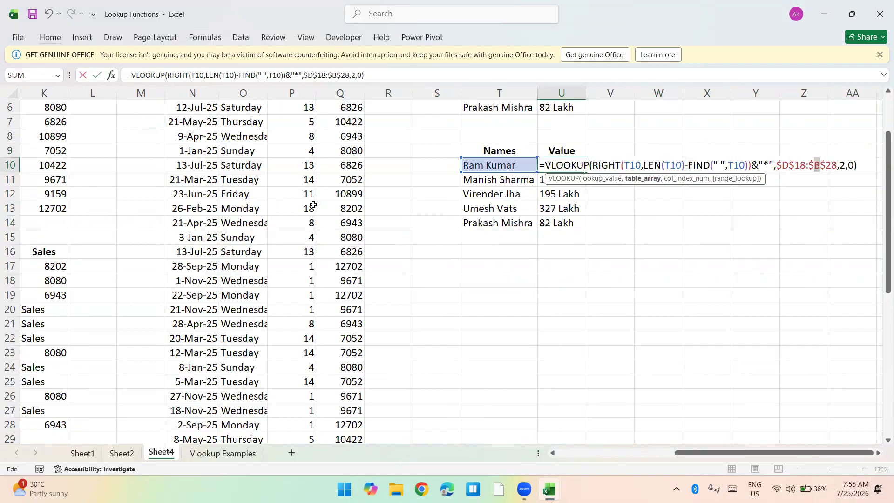
{"action": "key", "text": "Delete"}
{"action": "type", "text": "E"}
Step: Remove the &"*" wildcard from the RIGHT lookup value in U10's VLOOKUP formula
{"action": "key", "text": "Left"}
{"action": "key", "text": "Left"}
{"action": "key", "text": "Left"}
{"action": "key", "text": "Left"}
{"action": "key", "text": "Left"}
{"action": "key", "text": "Left"}
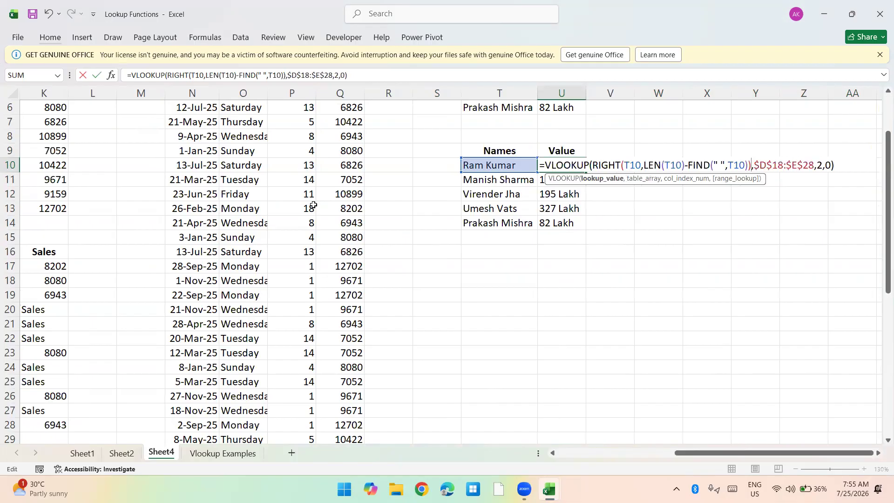
{"action": "key", "text": "Return"}
Step: Fill U10's VLOOKUP formula without the wildcard down through U13
{"action": "key", "text": "Up"}
{"action": "key", "text": "shift+Down"}
{"action": "key", "text": "shift+Down"}
{"action": "key", "text": "shift+Down"}
{"action": "key", "text": "shift+Down"}
{"action": "key", "text": "shift+Up"}
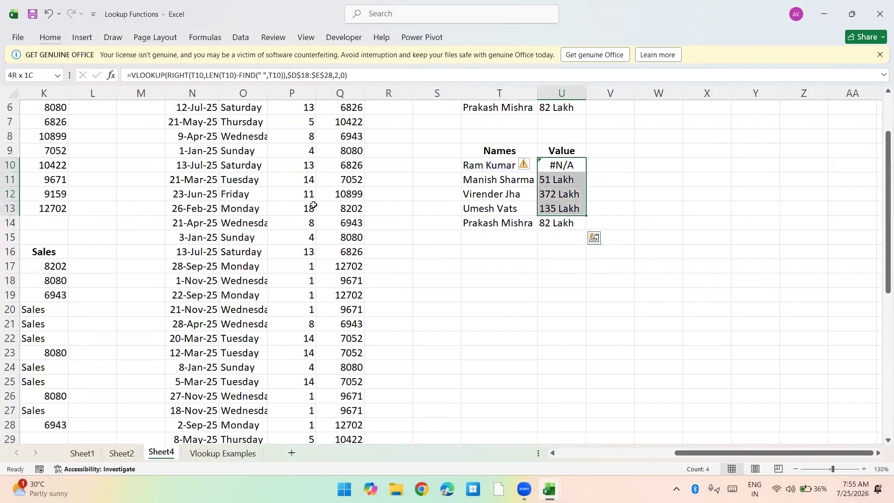
{"action": "key", "text": "ctrl+d"}
{"action": "key", "text": "ctrl+Down"}
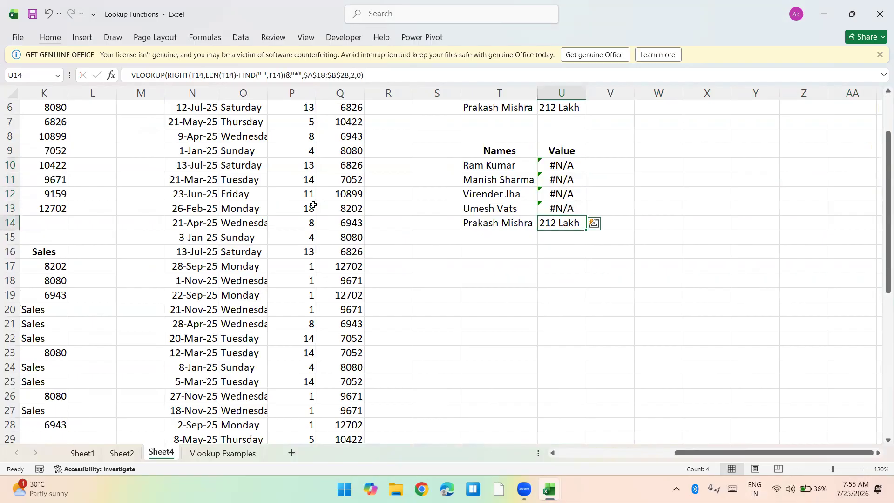
Step: Copy the wildcard VLOOKUP formula from U14 back over the formulas in U10:U13
{"action": "key", "text": "ctrl+c"}
{"action": "key", "text": "shift+Up"}
{"action": "key", "text": "shift+Up"}
{"action": "key", "text": "shift+Up"}
{"action": "key", "text": "shift+Up"}
{"action": "key", "text": "Return"}
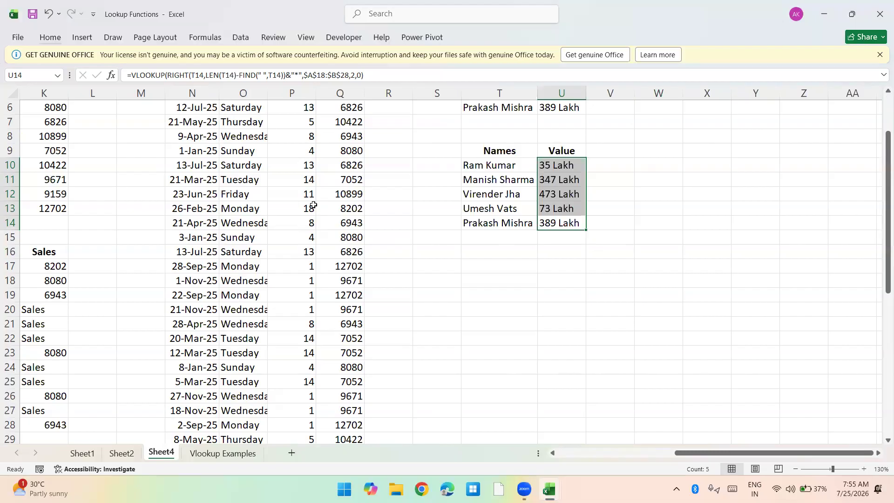
{"action": "left_click", "coordinate": [339, 62]}
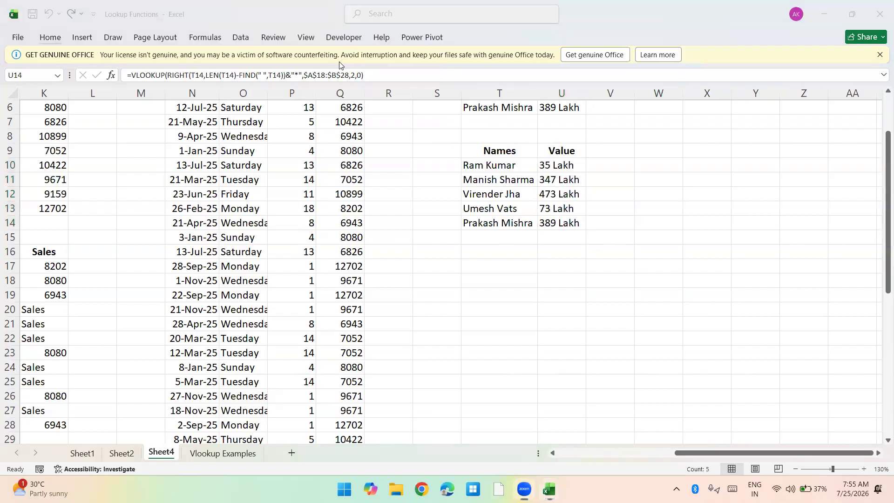